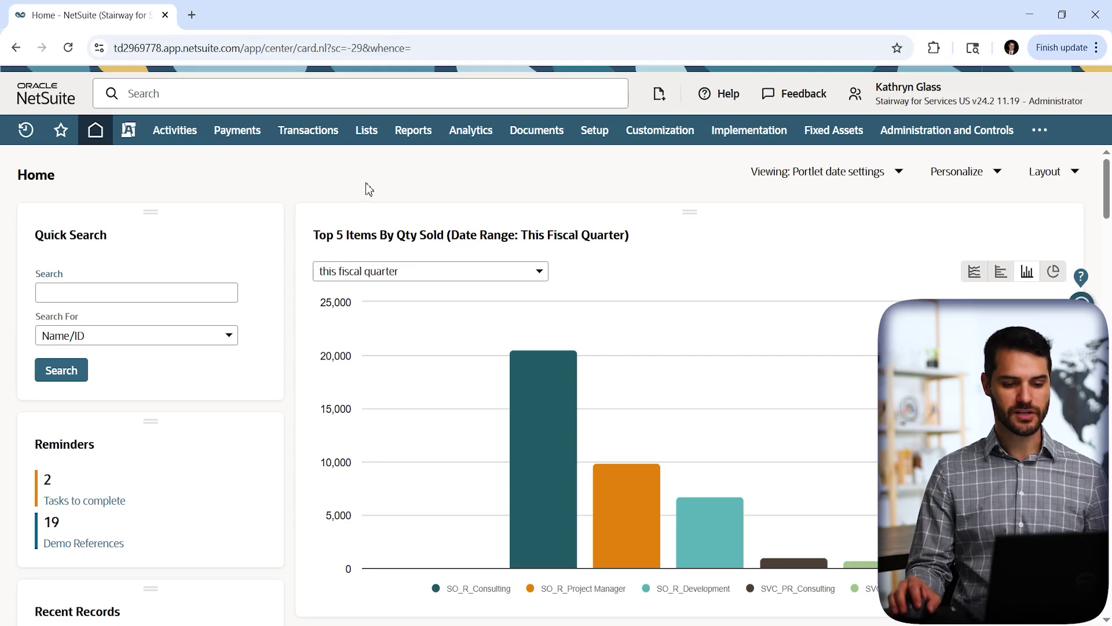
Step: Open the SuiteApps marketplace and search it for "deduction"
{"action": "mouse_move", "coordinate": [1038, 132]}
{"action": "left_click", "coordinate": [996, 206]}
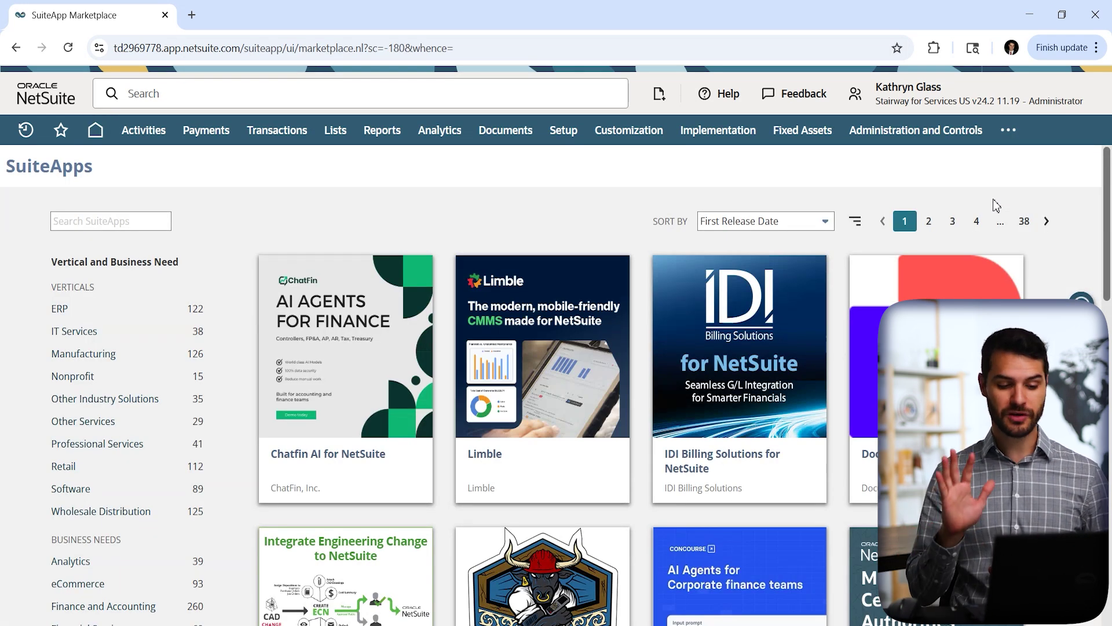
{"action": "left_click", "coordinate": [87, 221]}
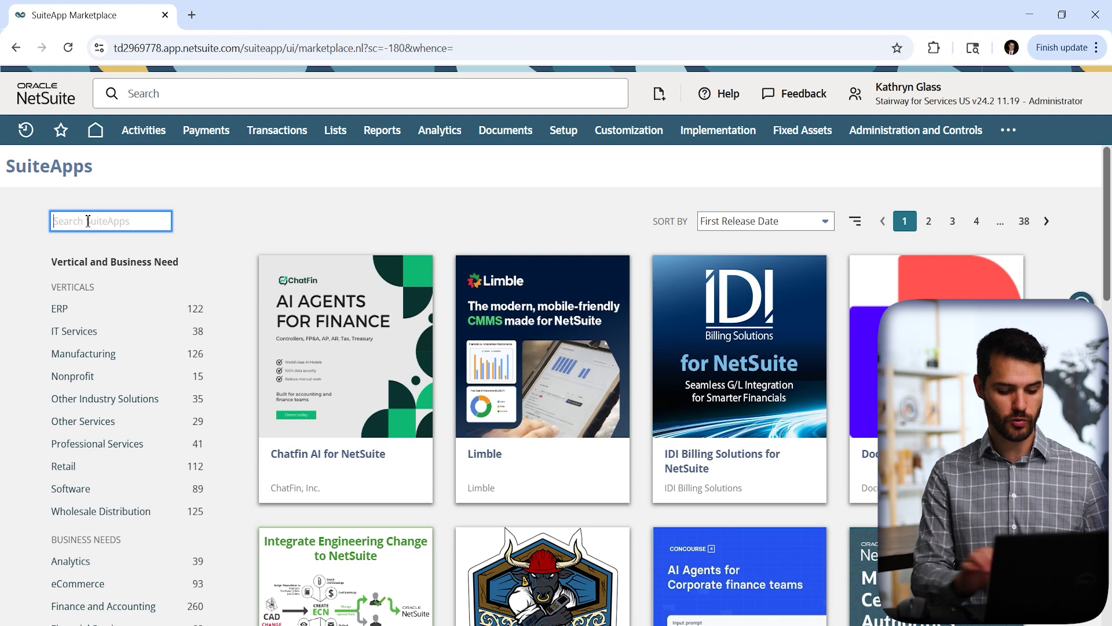
{"action": "type", "text": "deduction"}
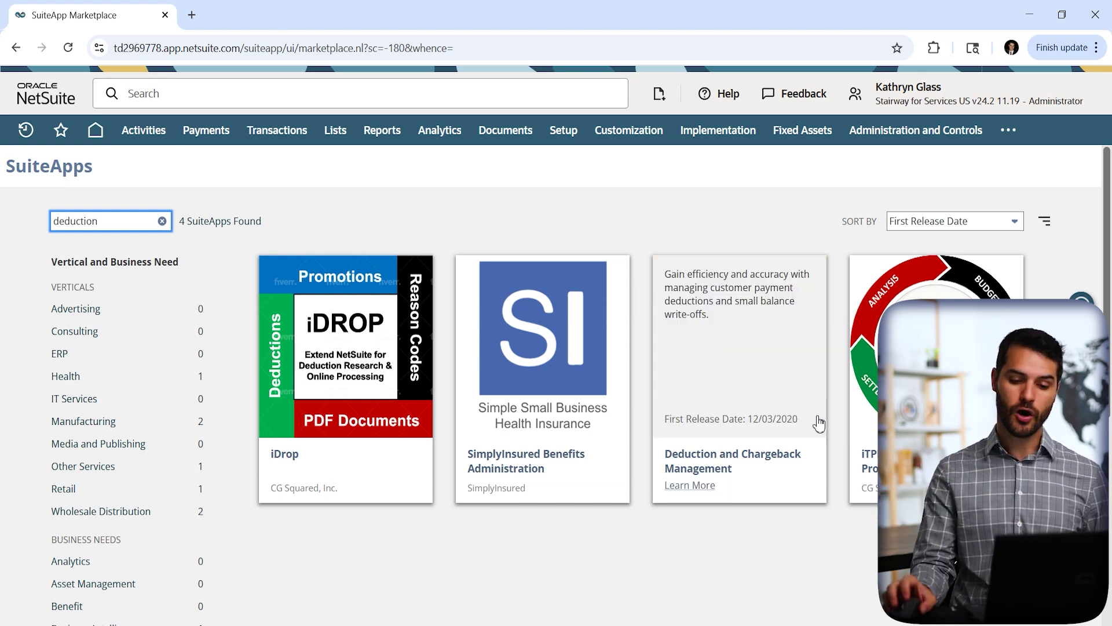
{"action": "mouse_move", "coordinate": [1011, 138]}
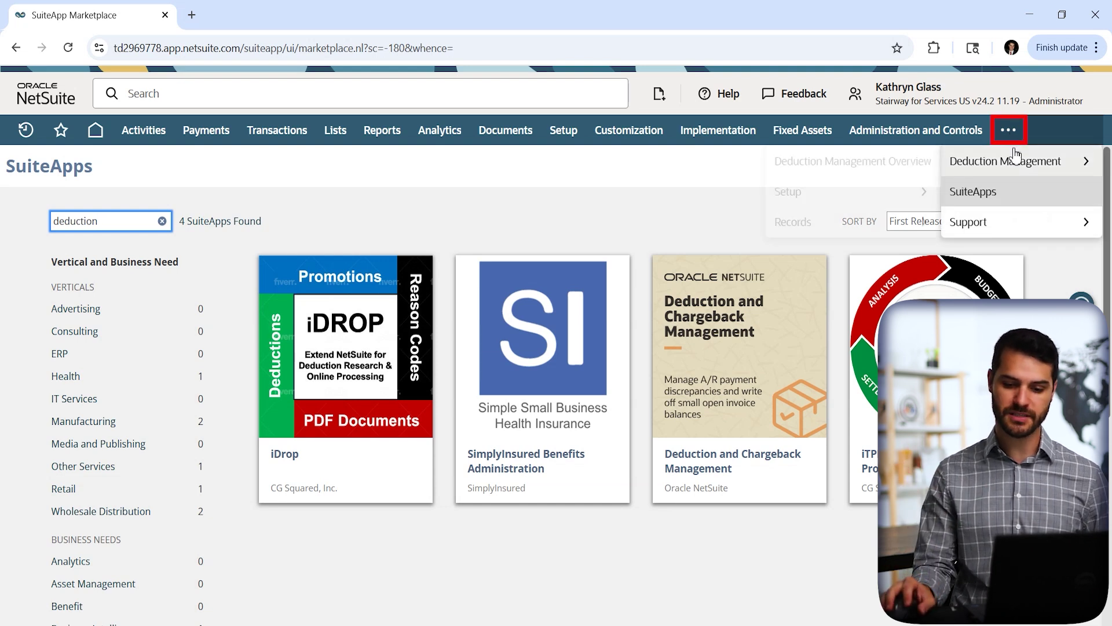
{"action": "mouse_move", "coordinate": [1018, 164]}
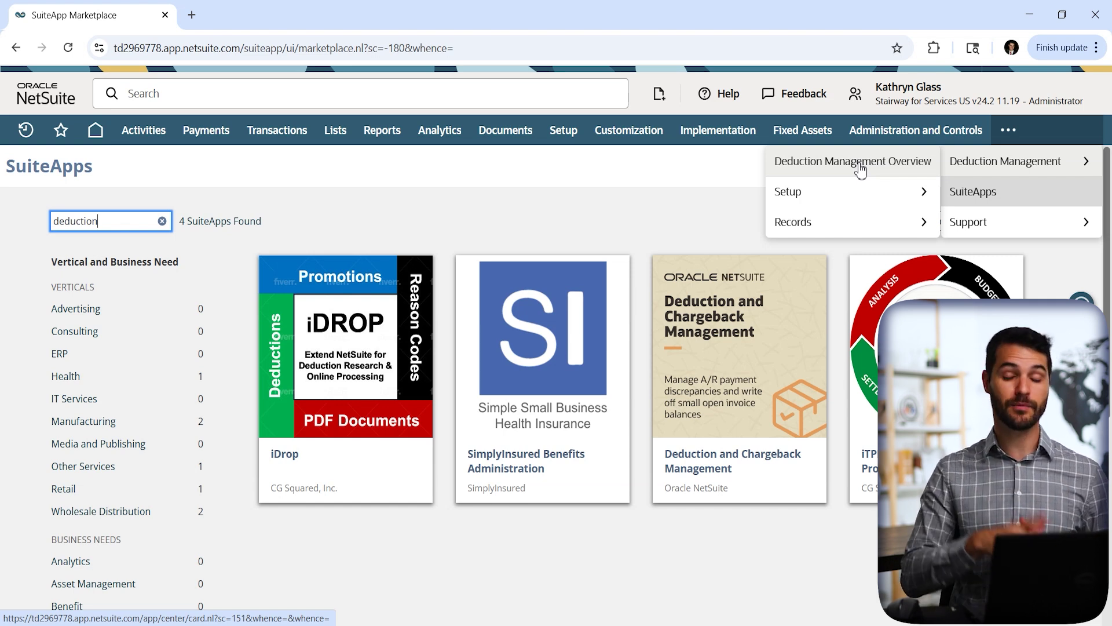
{"action": "left_click", "coordinate": [533, 168]}
Step: Open the accounting Items list in a new browser tab and switch to it
{"action": "mouse_move", "coordinate": [340, 141]}
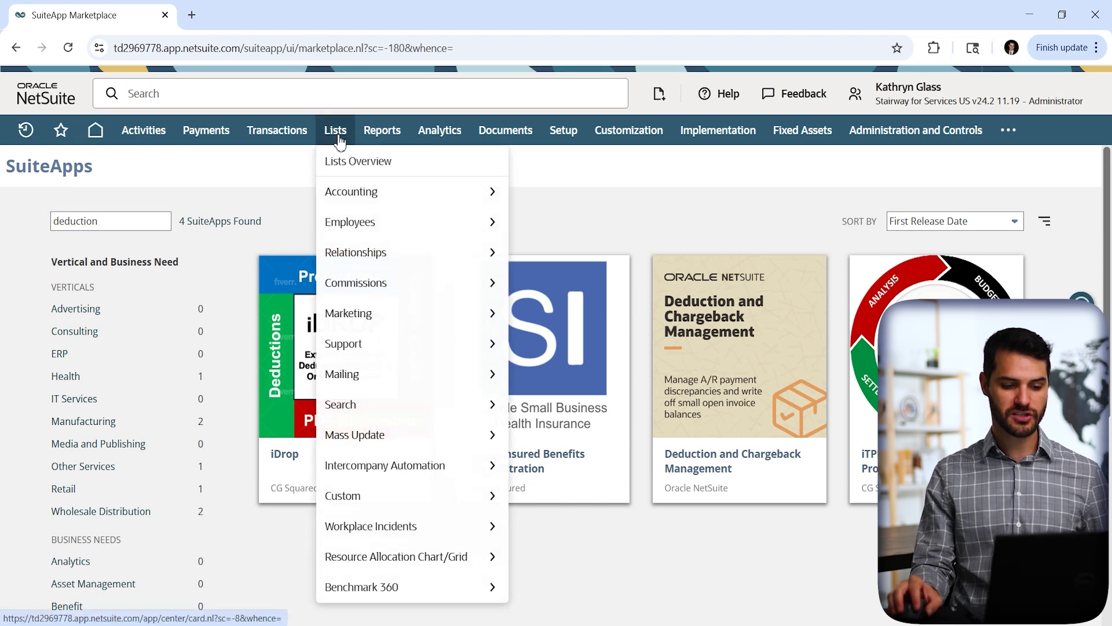
{"action": "mouse_move", "coordinate": [365, 194]}
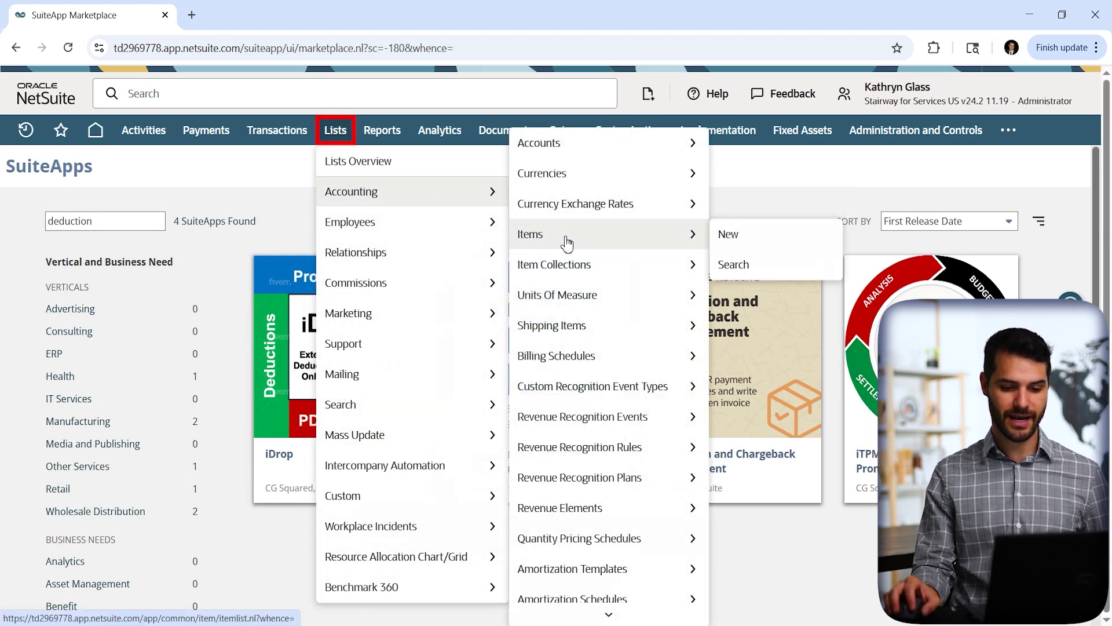
{"action": "left_click", "coordinate": [565, 237], "text": "ctrl"}
{"action": "left_click", "coordinate": [249, 16]}
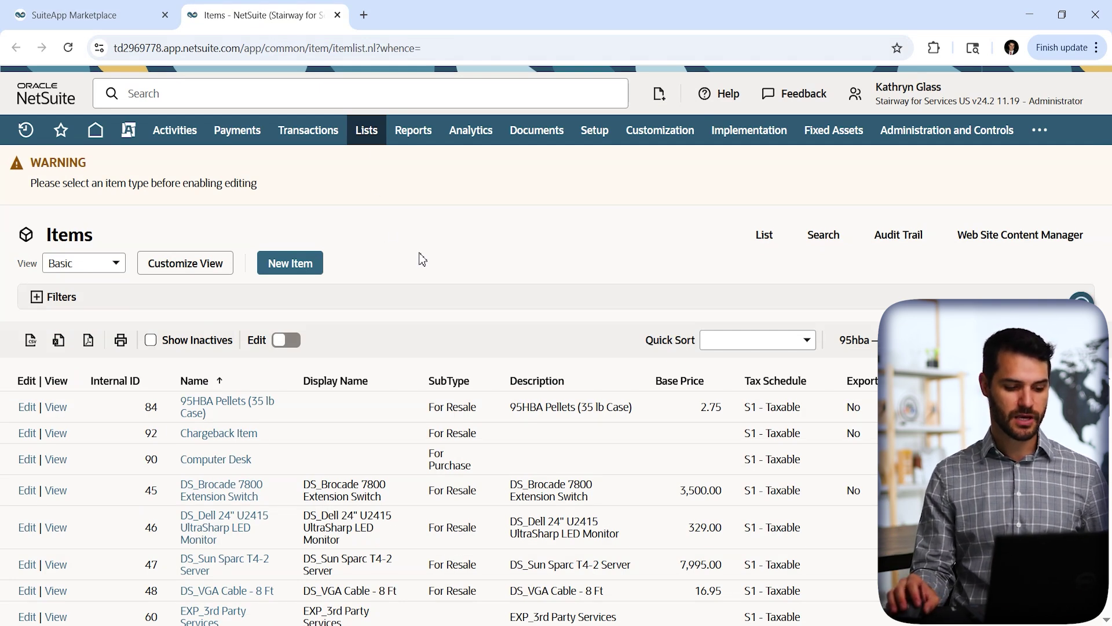
{"action": "mouse_move", "coordinate": [231, 440]}
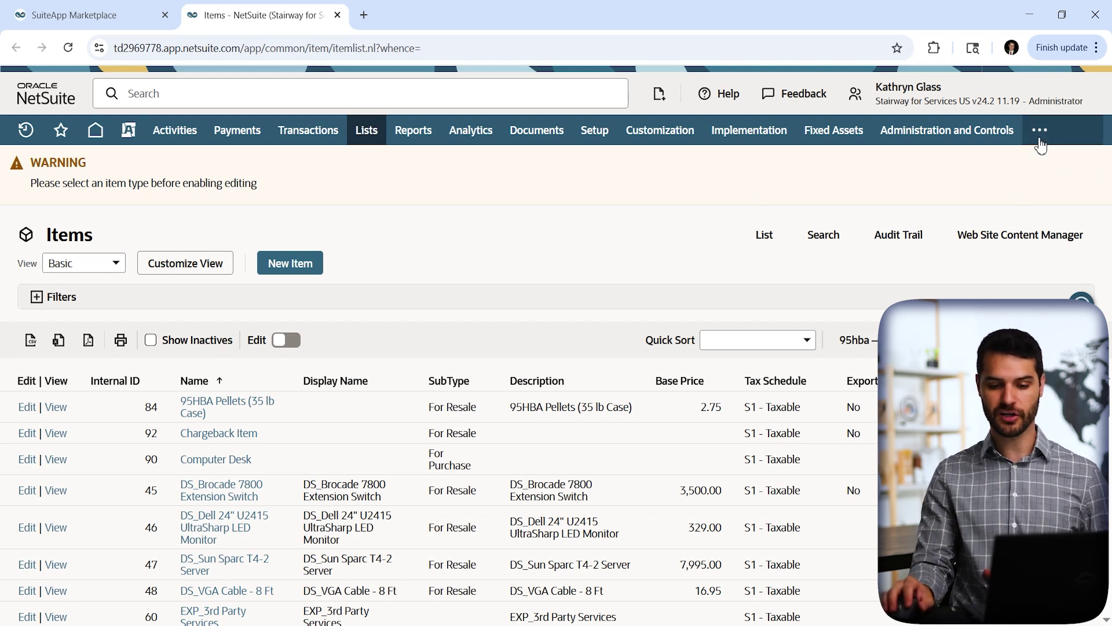
Step: Open the Deduction and Chargeback Type list from the Deduction Management setup in a new browser tab and switch to it
{"action": "mouse_move", "coordinate": [1040, 139]}
{"action": "mouse_move", "coordinate": [1042, 162]}
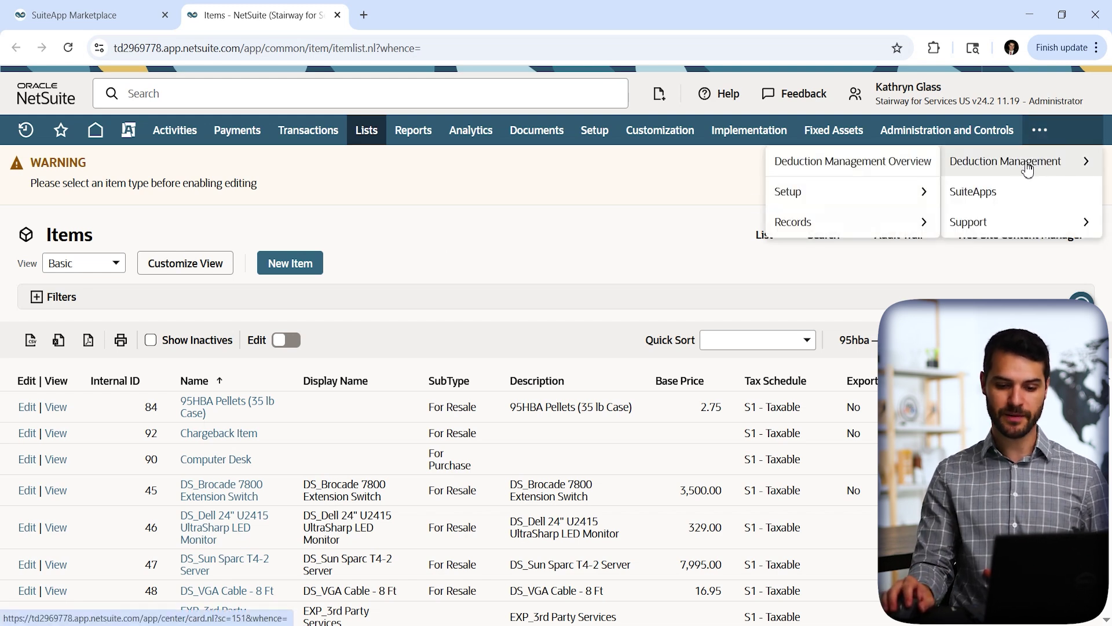
{"action": "mouse_move", "coordinate": [856, 197]}
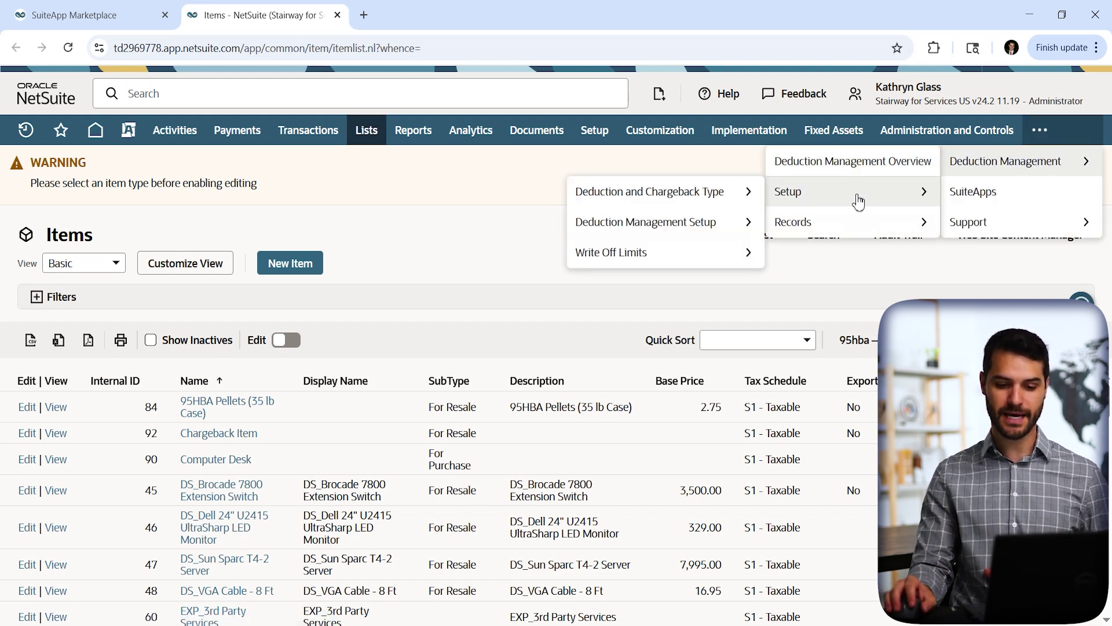
{"action": "middle_click", "coordinate": [670, 193]}
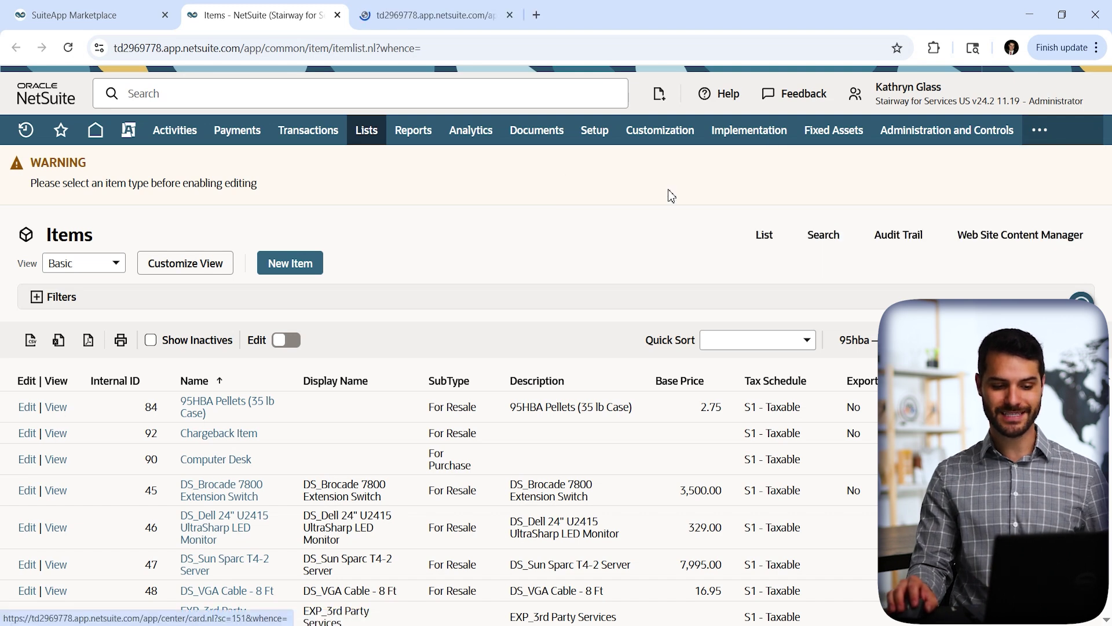
{"action": "left_click", "coordinate": [422, 18]}
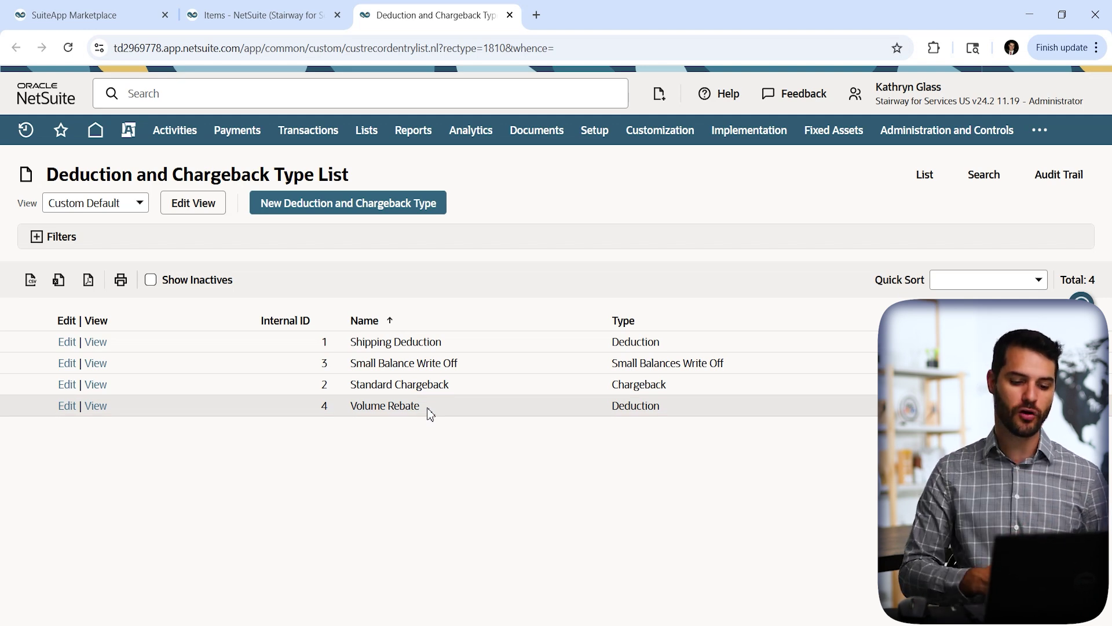
Step: Open the Shipping Deduction type for editing in a new browser tab and examine the choices available for its Type
{"action": "left_click", "coordinate": [67, 347], "text": "ctrl"}
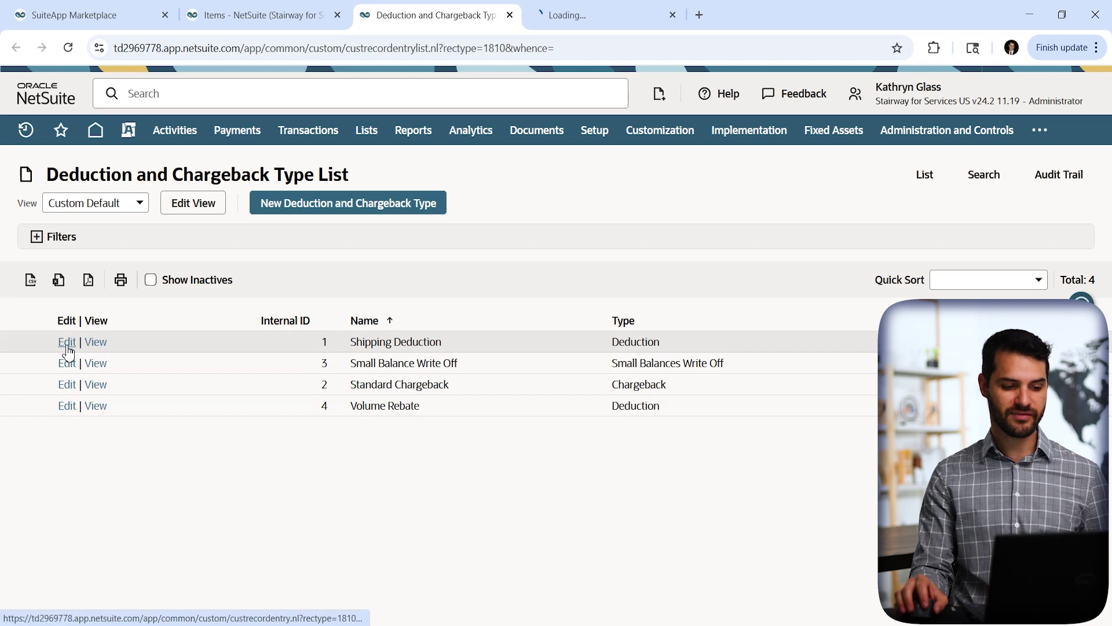
{"action": "left_click", "coordinate": [607, 15]}
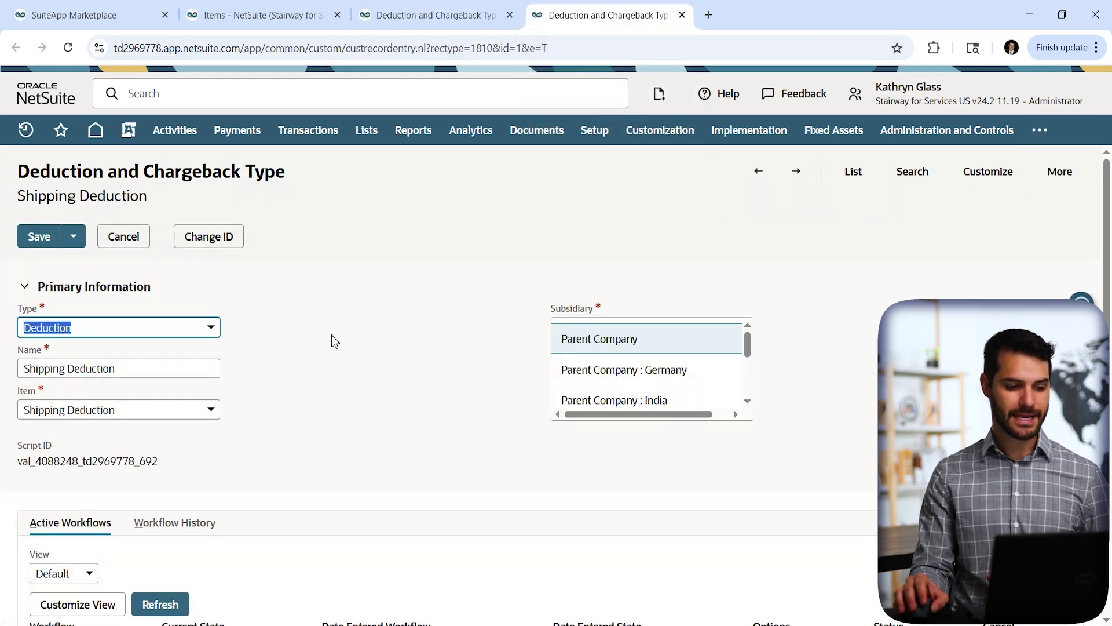
{"action": "scroll", "coordinate": [335, 342], "scroll_direction": "down", "scroll_amount": 1}
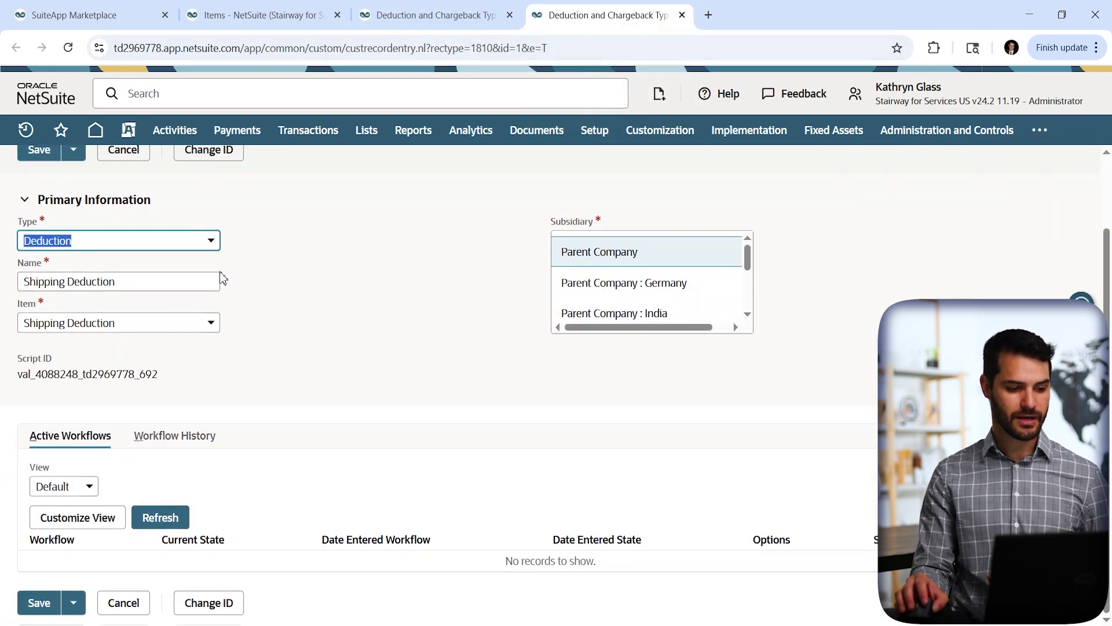
{"action": "left_click", "coordinate": [70, 242]}
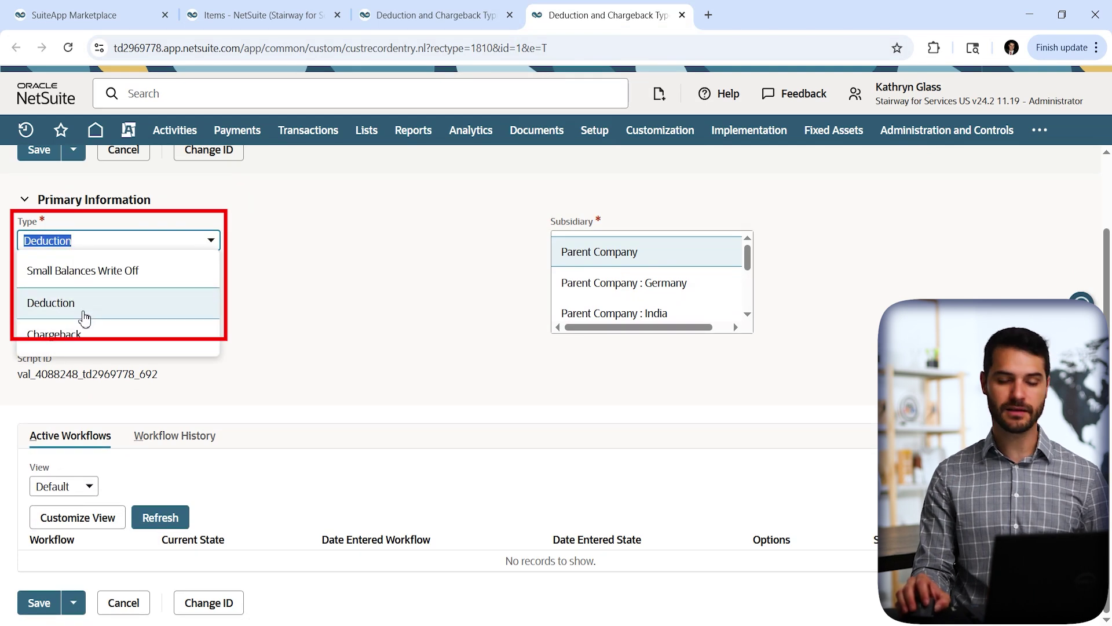
{"action": "left_click", "coordinate": [249, 302]}
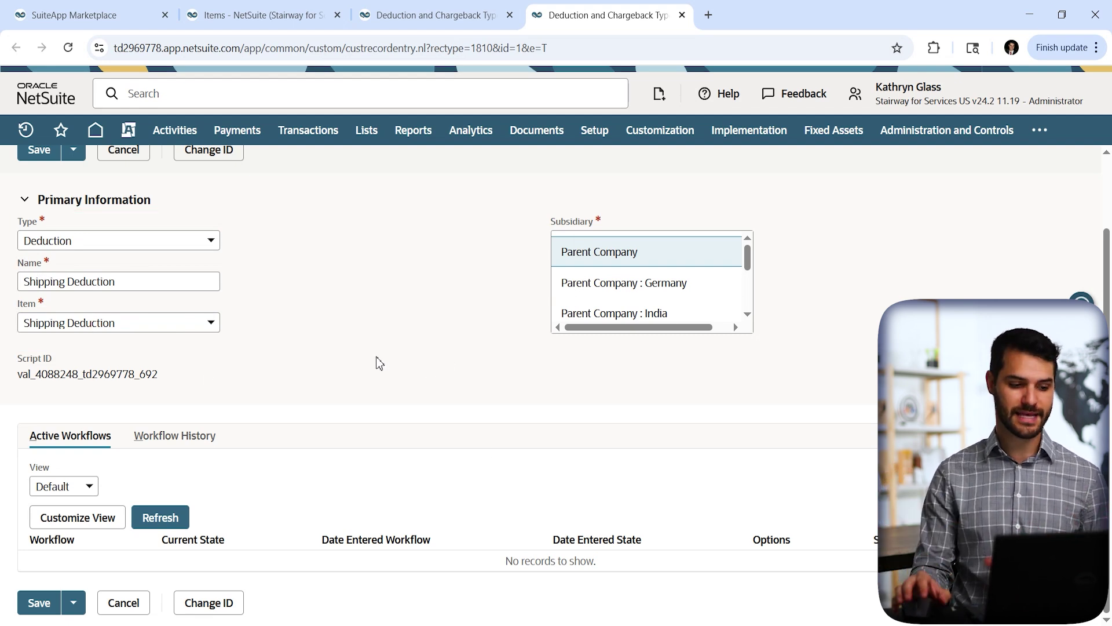
{"action": "scroll", "coordinate": [336, 432], "scroll_direction": "up", "scroll_amount": 2}
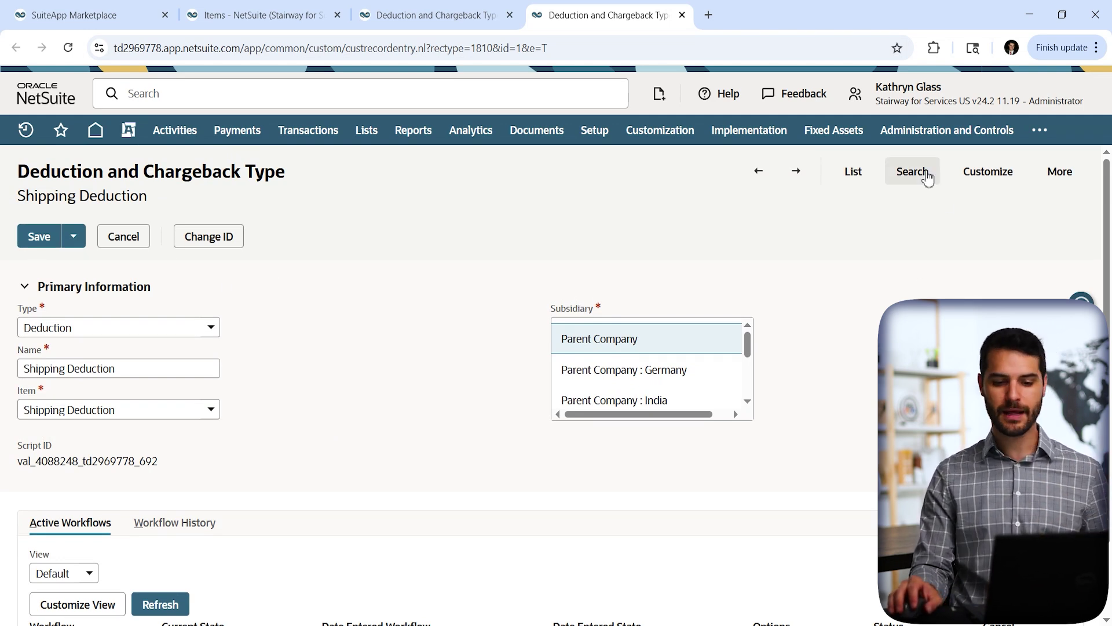
Step: Open the Deduction Management Setup list in a new browser tab and open its existing record for editing
{"action": "mouse_move", "coordinate": [1036, 132]}
{"action": "mouse_move", "coordinate": [1019, 174]}
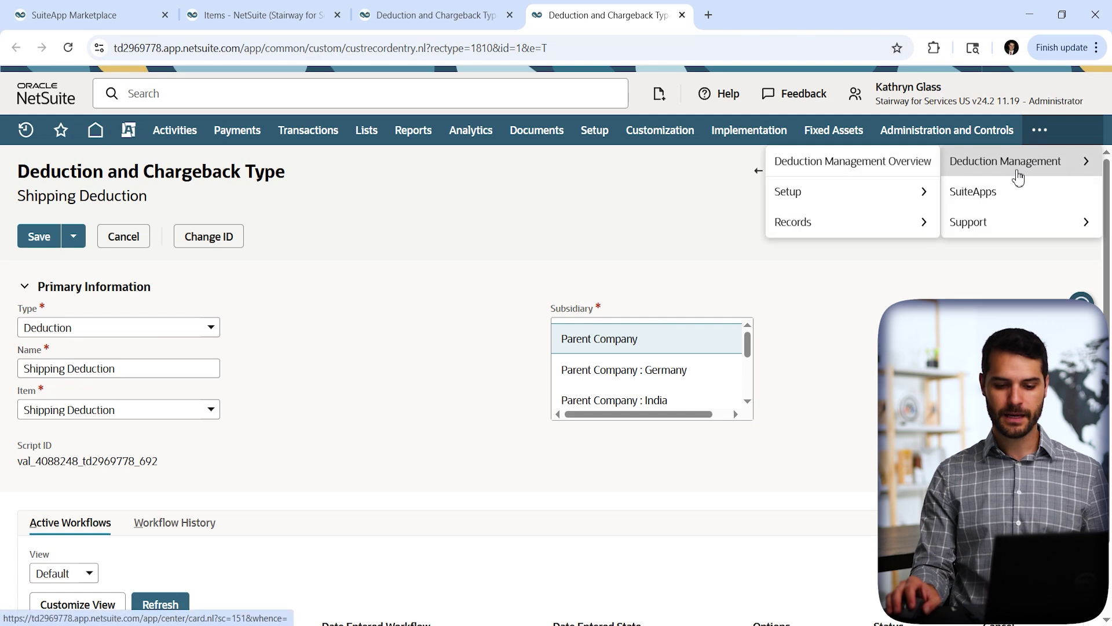
{"action": "mouse_move", "coordinate": [849, 196]}
{"action": "mouse_move", "coordinate": [675, 225]}
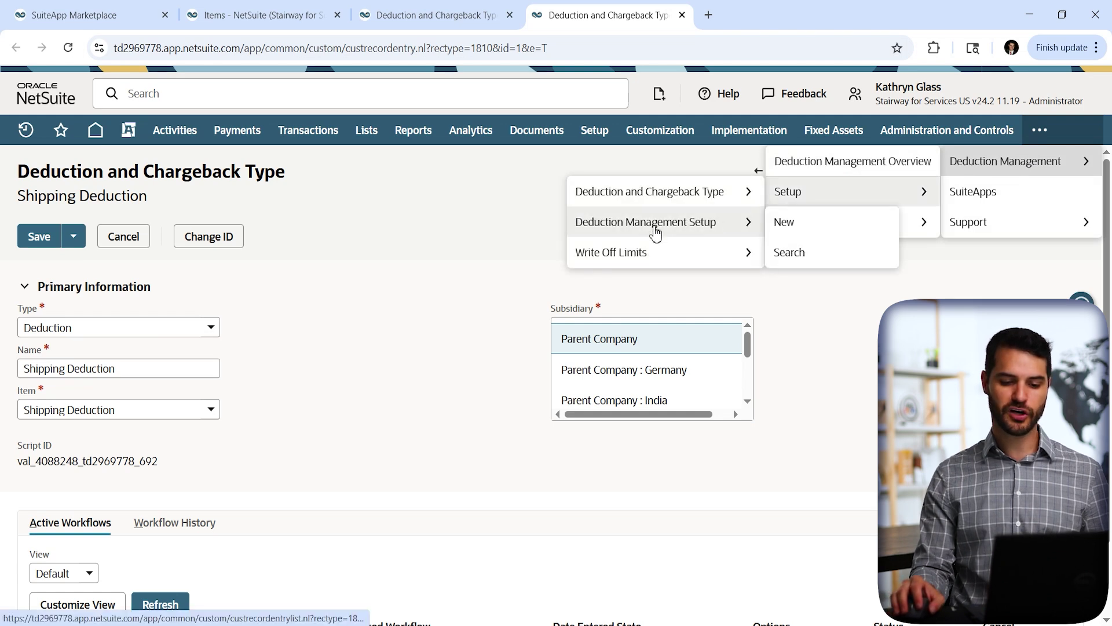
{"action": "middle_click", "coordinate": [655, 230]}
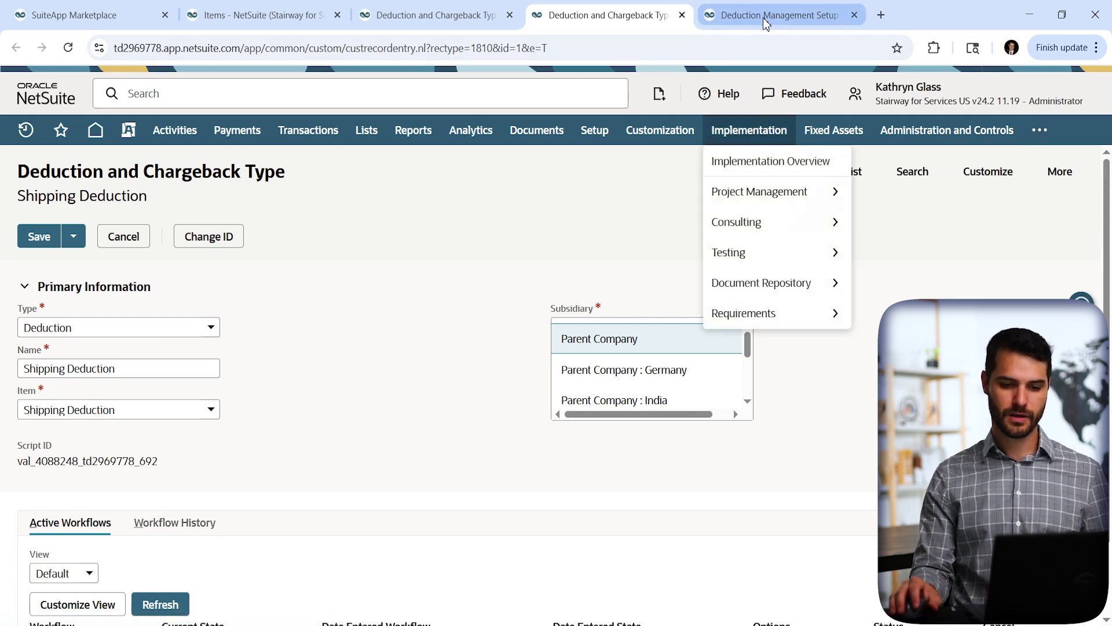
{"action": "left_click", "coordinate": [765, 21]}
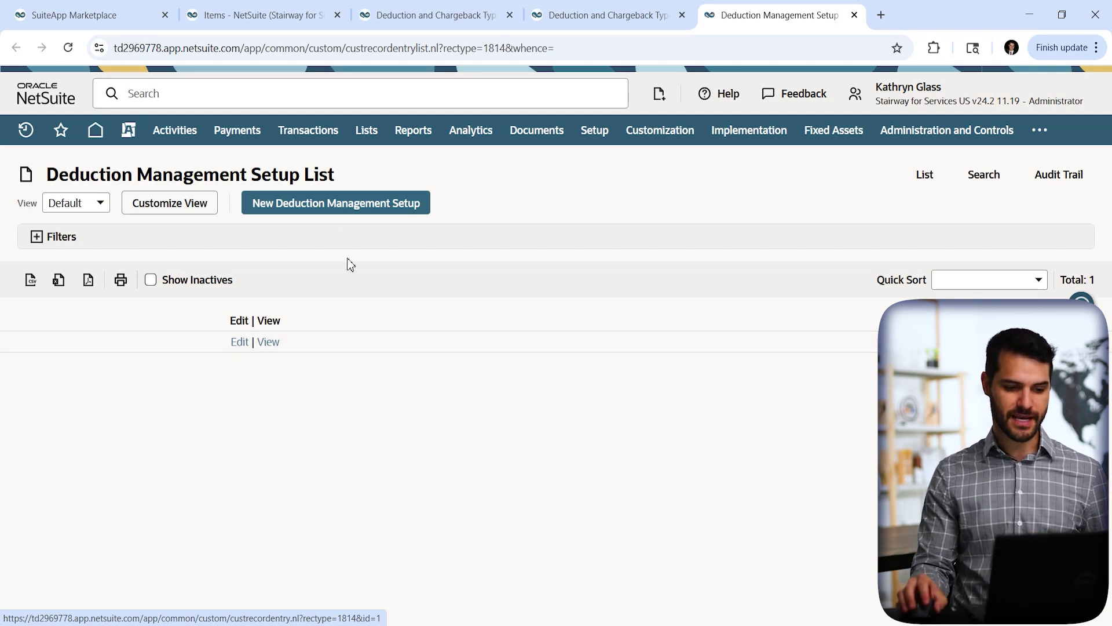
{"action": "left_click", "coordinate": [244, 347]}
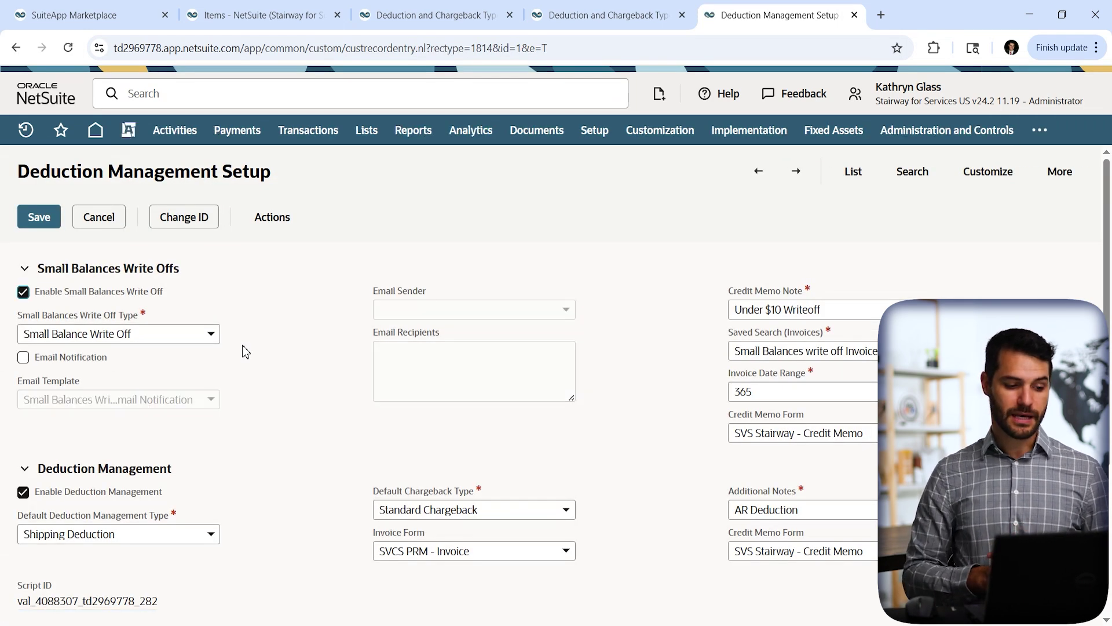
Step: Examine the Small Balances Write Offs and Deduction Management settings, including their enable options and the Default Deduction Management Type choices
{"action": "scroll", "coordinate": [214, 347], "scroll_direction": "down", "scroll_amount": 3}
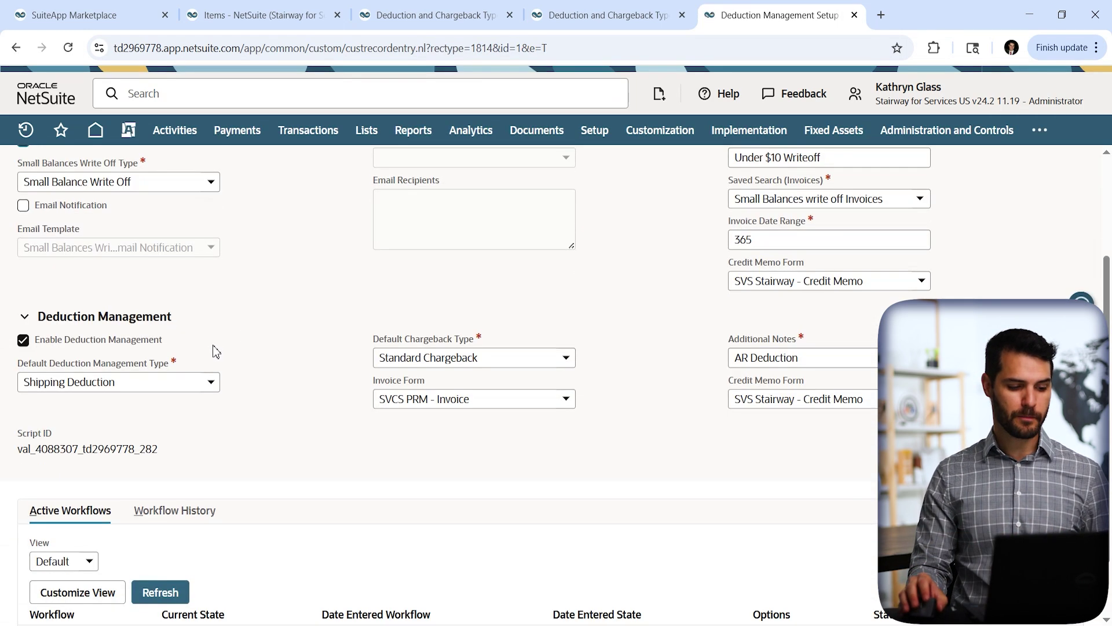
{"action": "scroll", "coordinate": [214, 350], "scroll_direction": "up", "scroll_amount": 2}
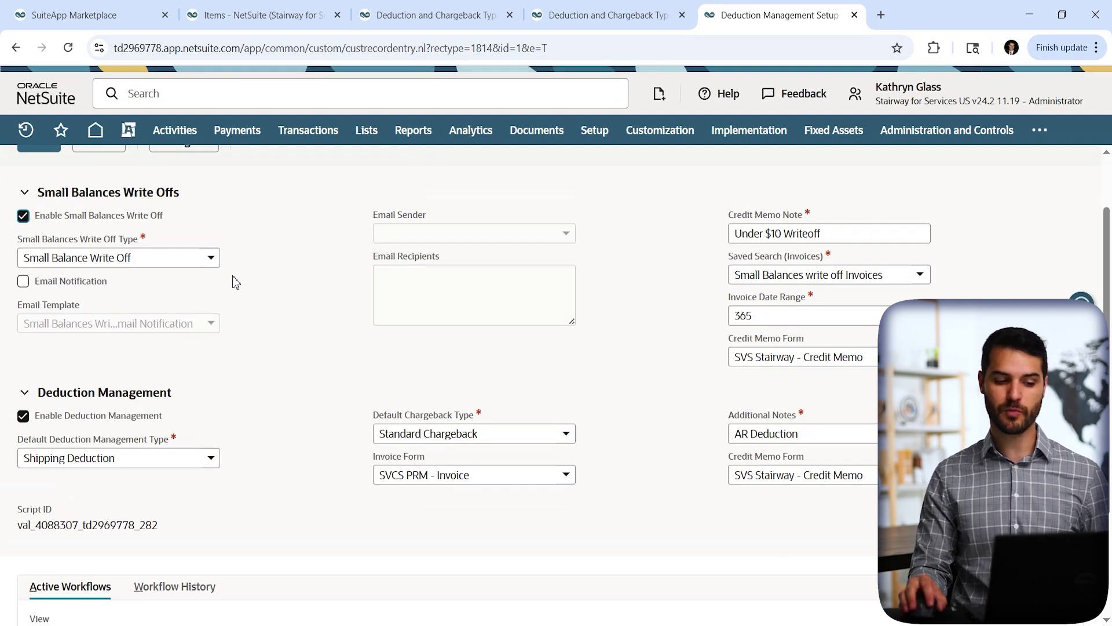
{"action": "left_click", "coordinate": [23, 217]}
{"action": "left_click", "coordinate": [25, 220]}
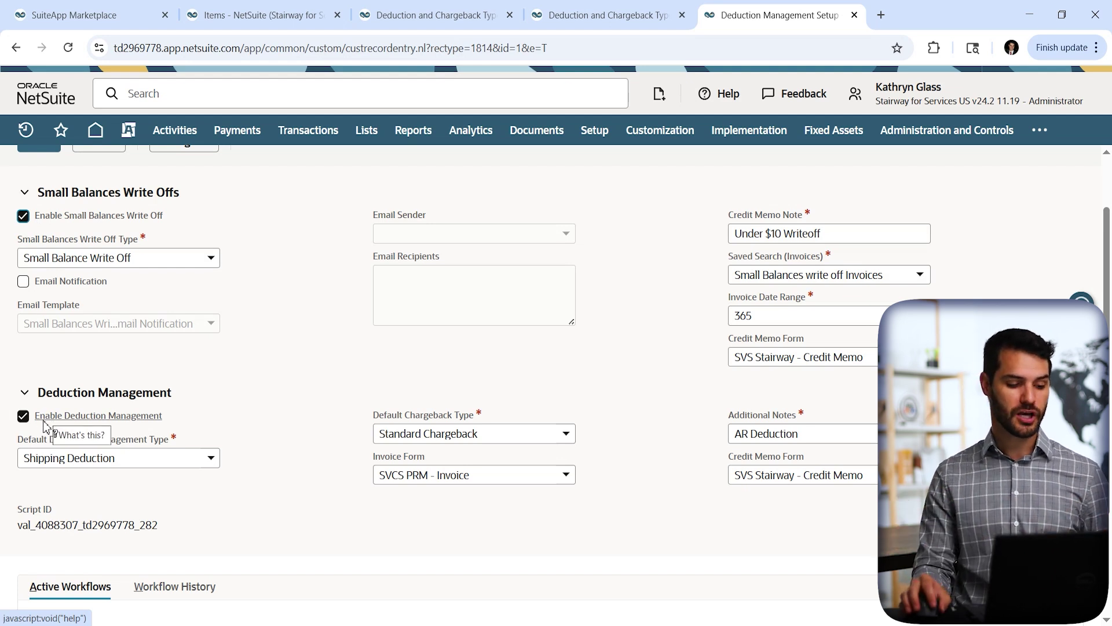
{"action": "left_click", "coordinate": [24, 418]}
{"action": "left_click", "coordinate": [24, 418]}
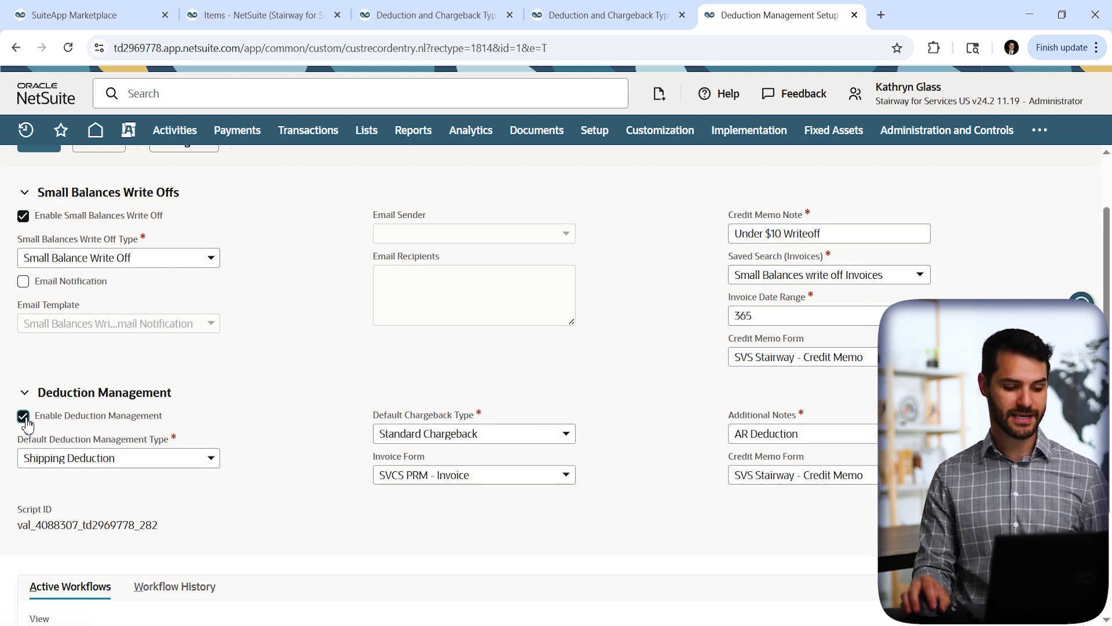
{"action": "left_click", "coordinate": [155, 457]}
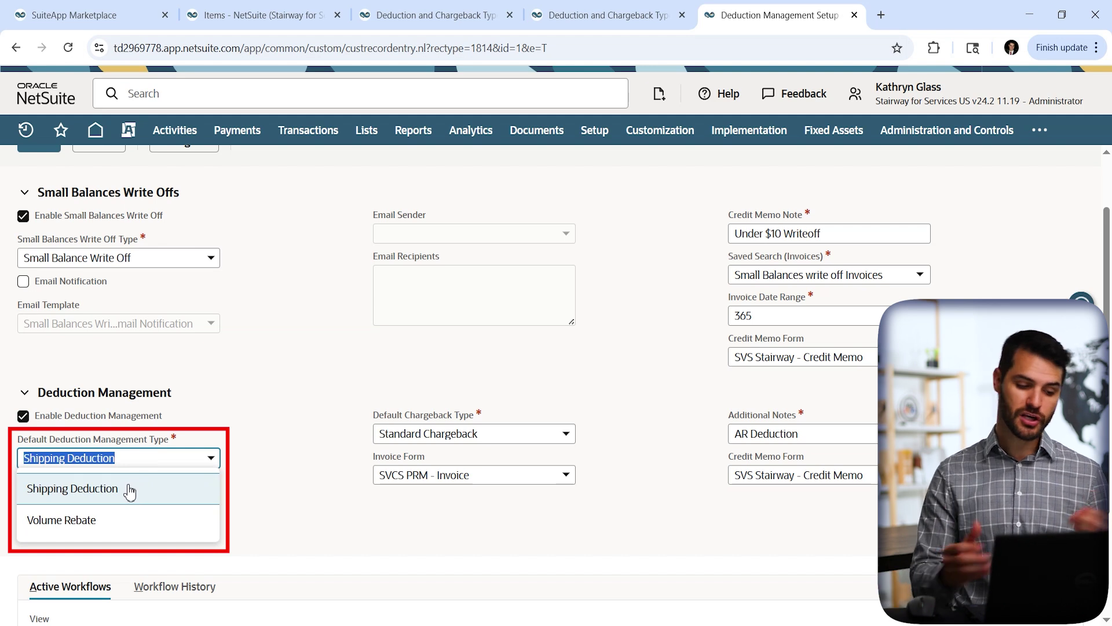
{"action": "left_click", "coordinate": [339, 394]}
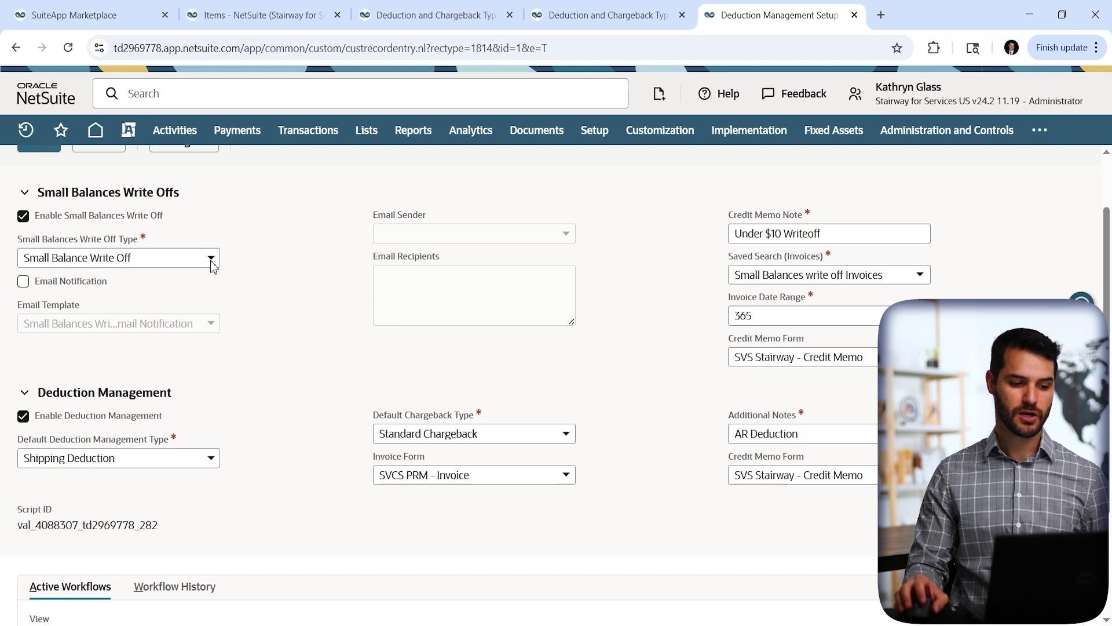
Step: Leave the Deduction Management Setup record without saving and open a new customer payment through Accept Customer Payments
{"action": "left_click", "coordinate": [95, 132]}
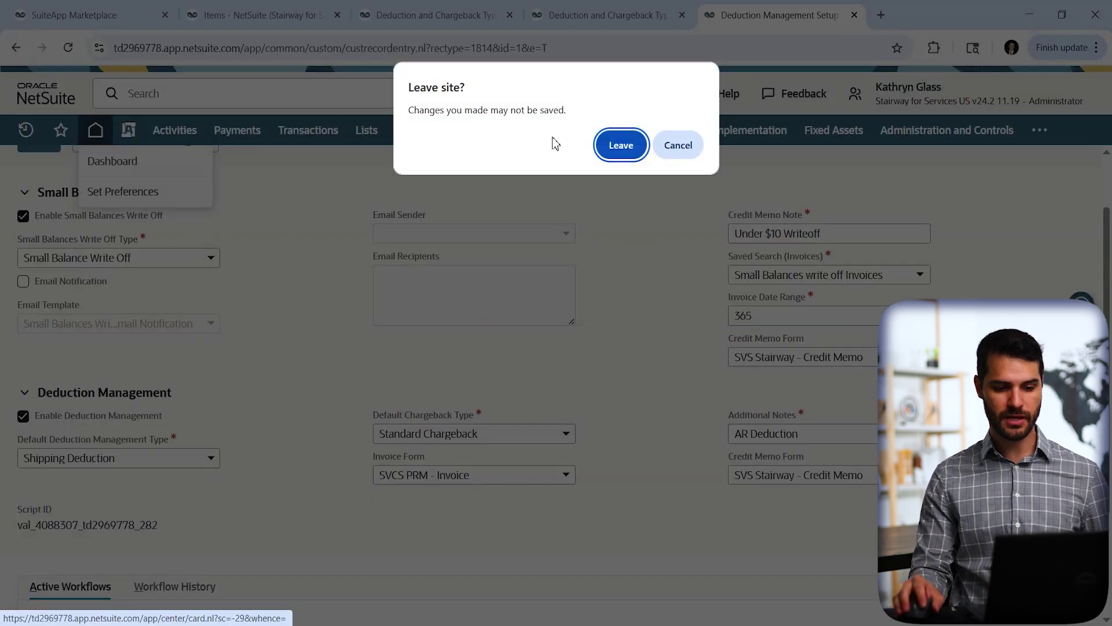
{"action": "left_click", "coordinate": [618, 145]}
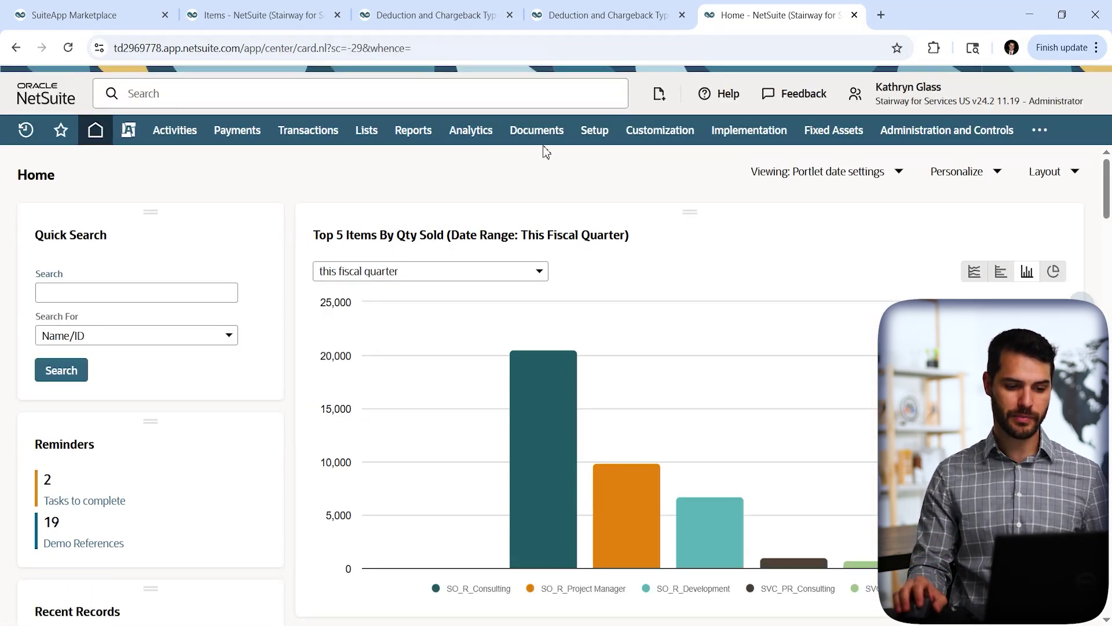
{"action": "mouse_move", "coordinate": [323, 143]}
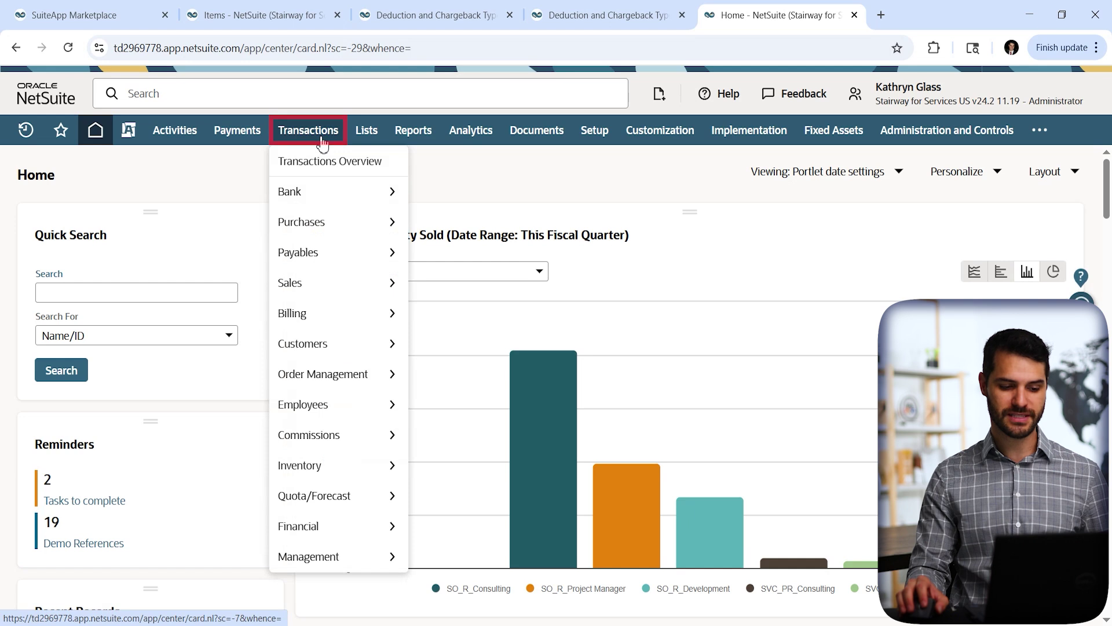
{"action": "mouse_move", "coordinate": [339, 347]}
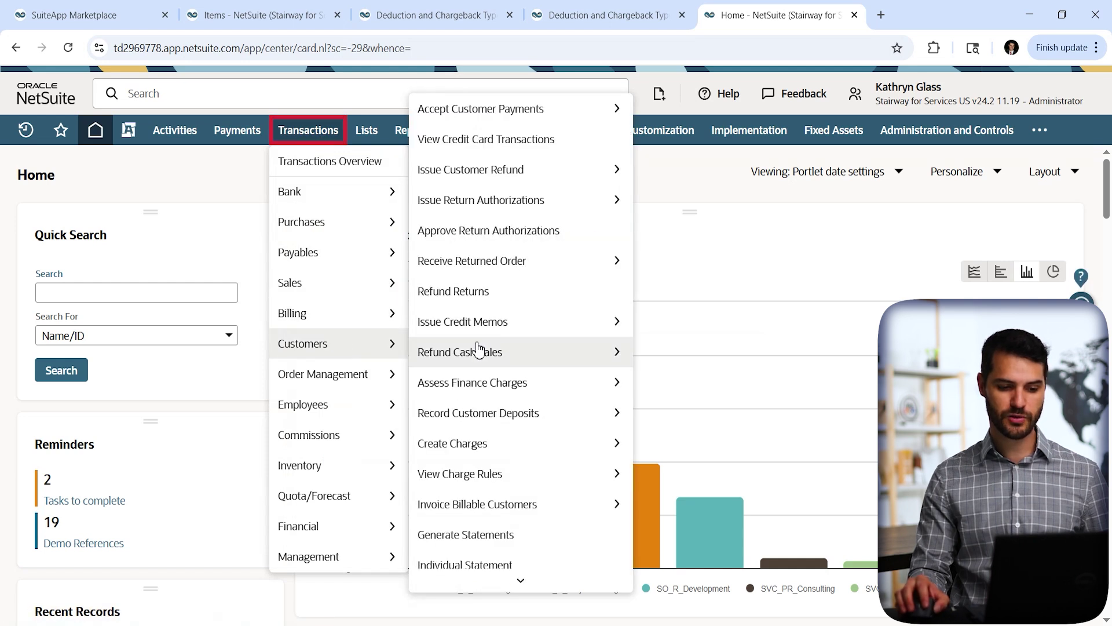
{"action": "mouse_move", "coordinate": [532, 115]}
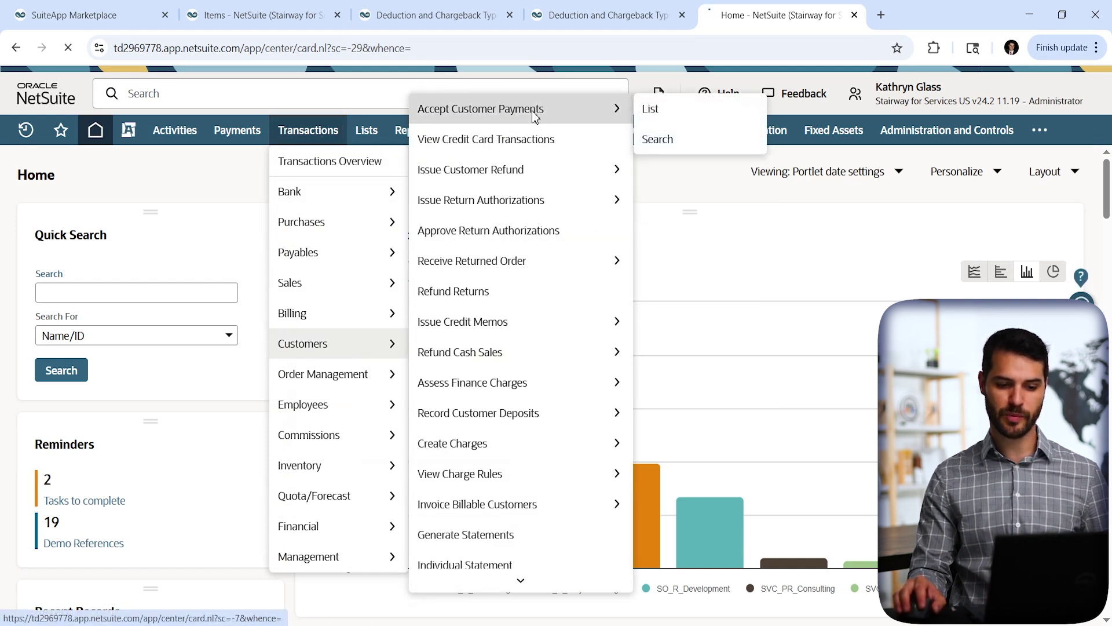
{"action": "left_click", "coordinate": [533, 111]}
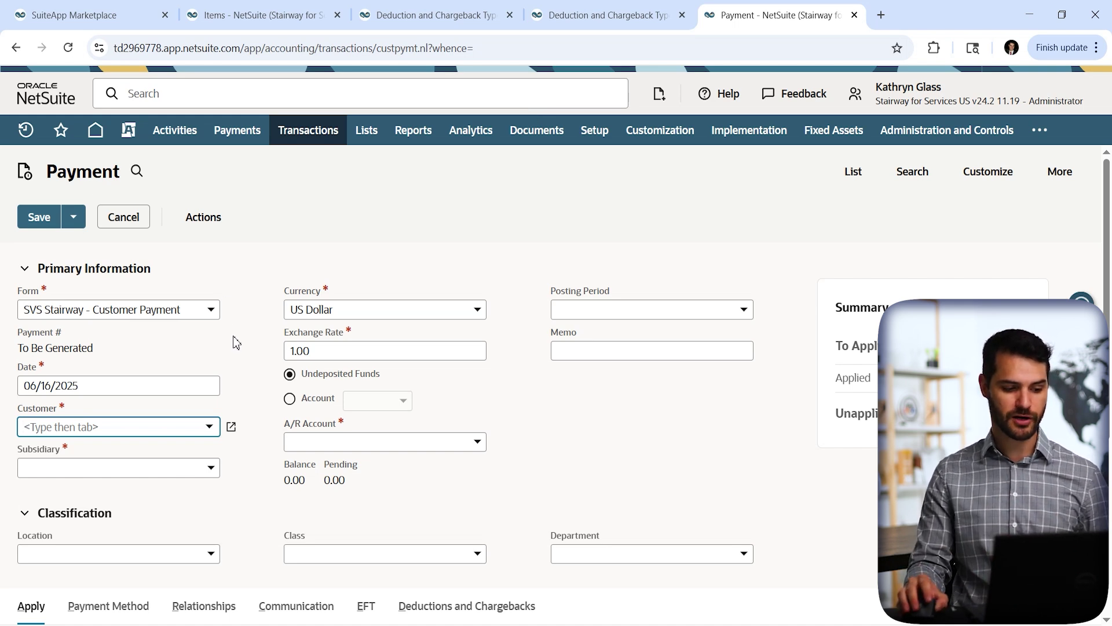
Step: Choose Abbott Inc. from the customer list as the payment's customer
{"action": "scroll", "coordinate": [238, 342], "scroll_direction": "down", "scroll_amount": 1}
{"action": "left_click", "coordinate": [209, 351]}
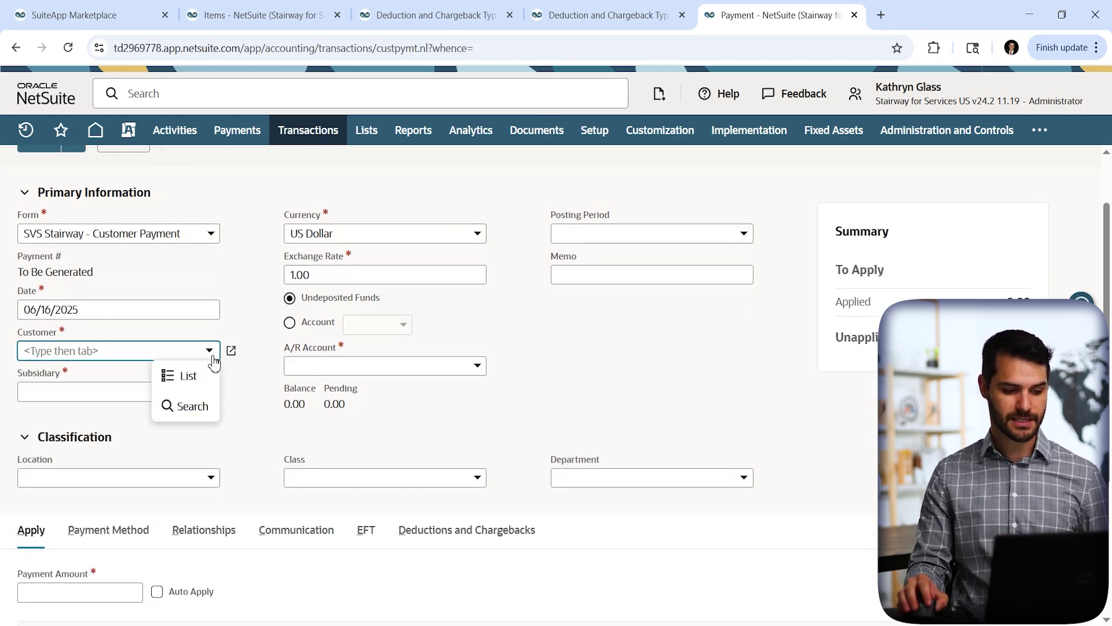
{"action": "left_click", "coordinate": [191, 377]}
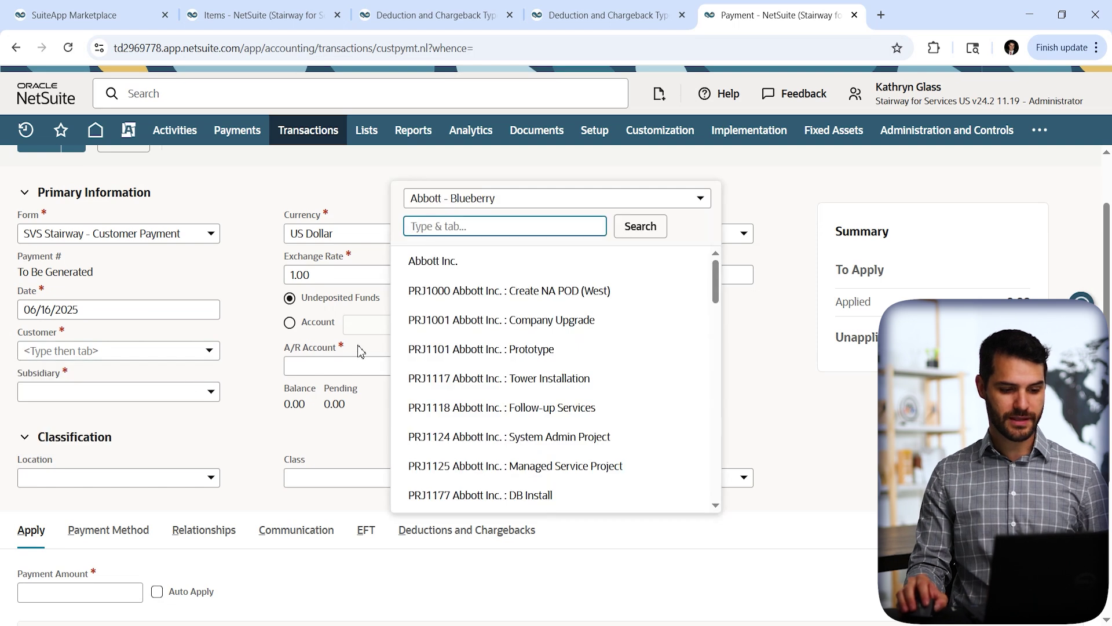
{"action": "left_click", "coordinate": [444, 262]}
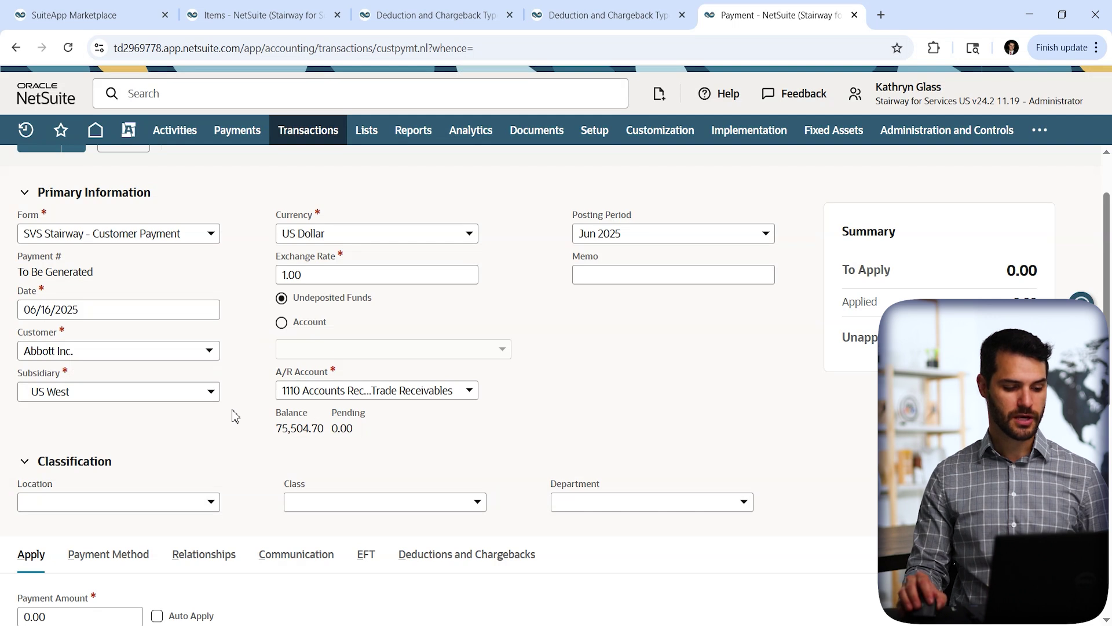
Step: Apply the payment to invoices 345 and 347
{"action": "scroll", "coordinate": [213, 440], "scroll_direction": "down", "scroll_amount": 5}
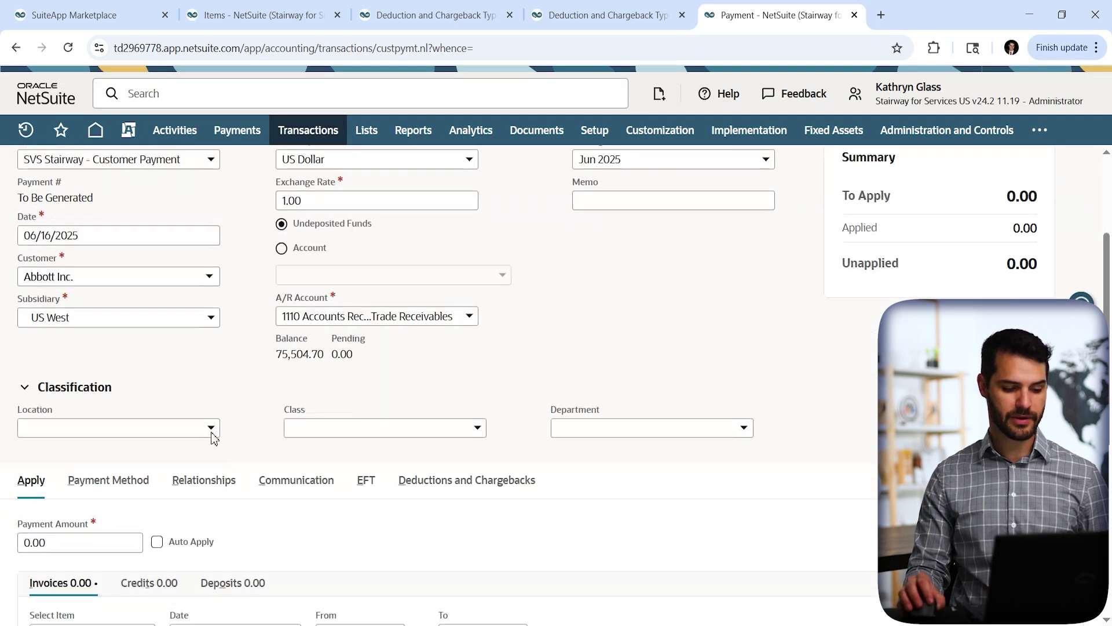
{"action": "scroll", "coordinate": [306, 433], "scroll_direction": "down", "scroll_amount": 3}
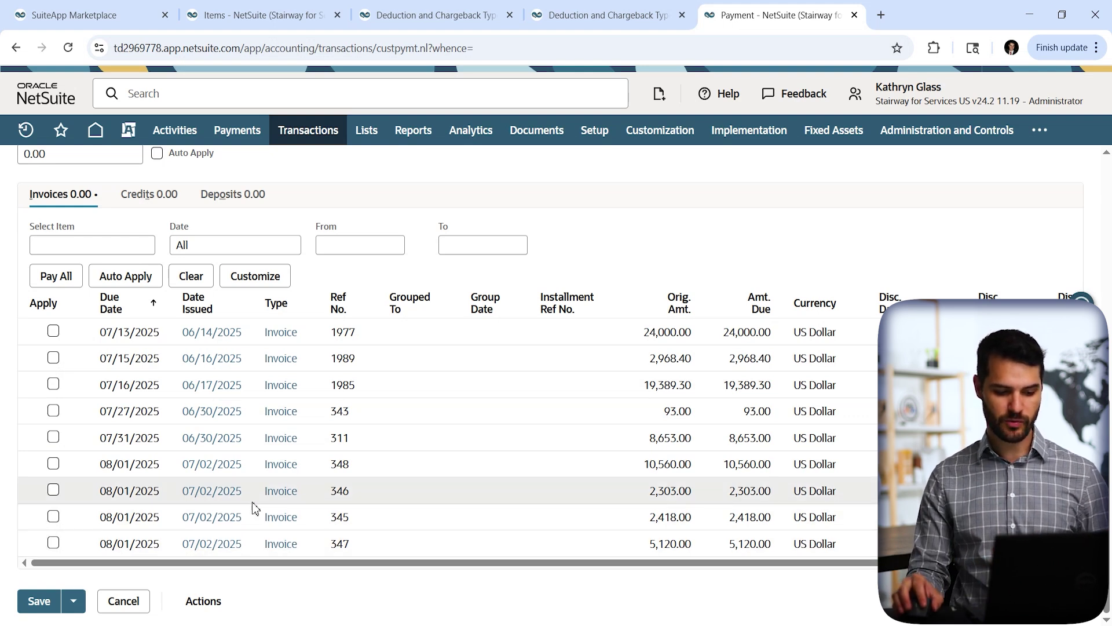
{"action": "left_click", "coordinate": [54, 516]}
{"action": "left_click", "coordinate": [54, 542]}
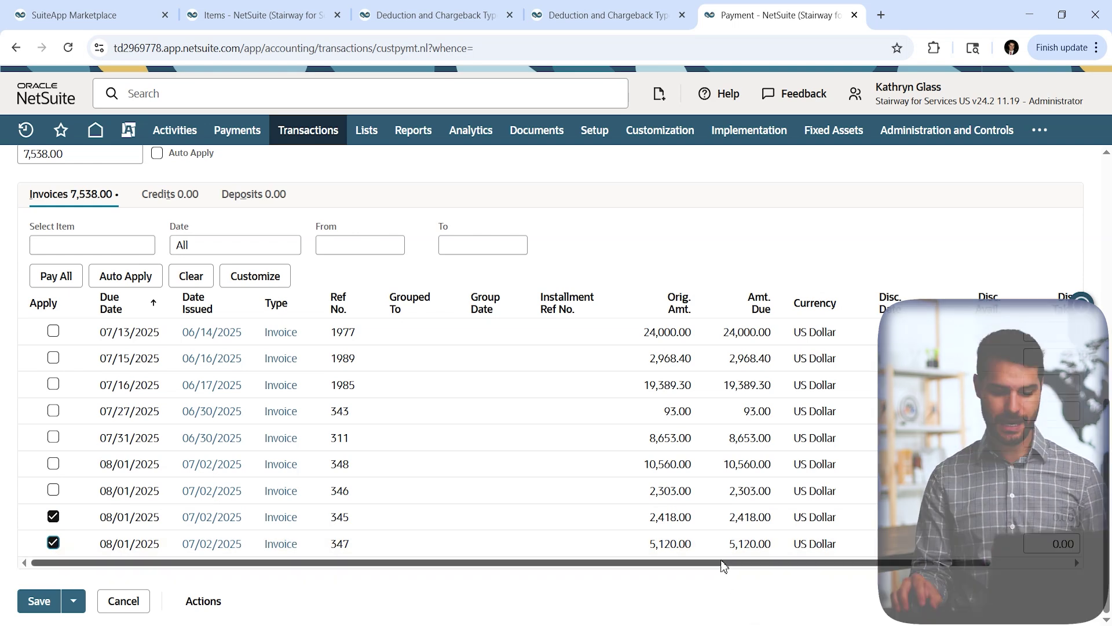
Step: Set the payment amounts to 2,410.00 for invoice 345 and 5,000.00 for invoice 347
{"action": "left_click_drag", "start_coordinate": [723, 565], "coordinate": [812, 556]}
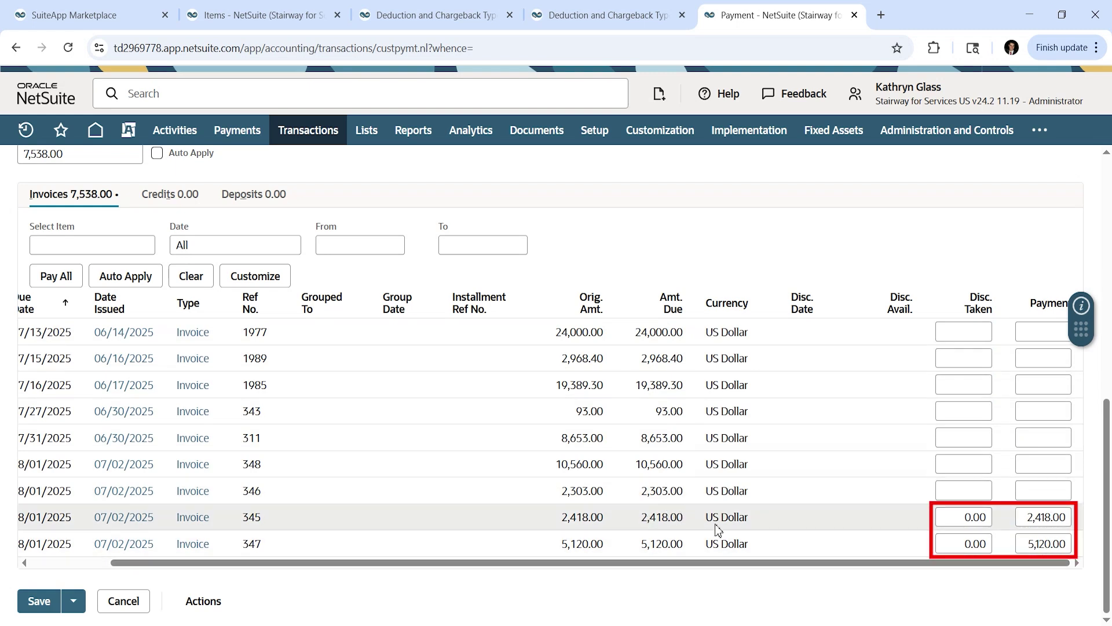
{"action": "left_click", "coordinate": [1048, 516]}
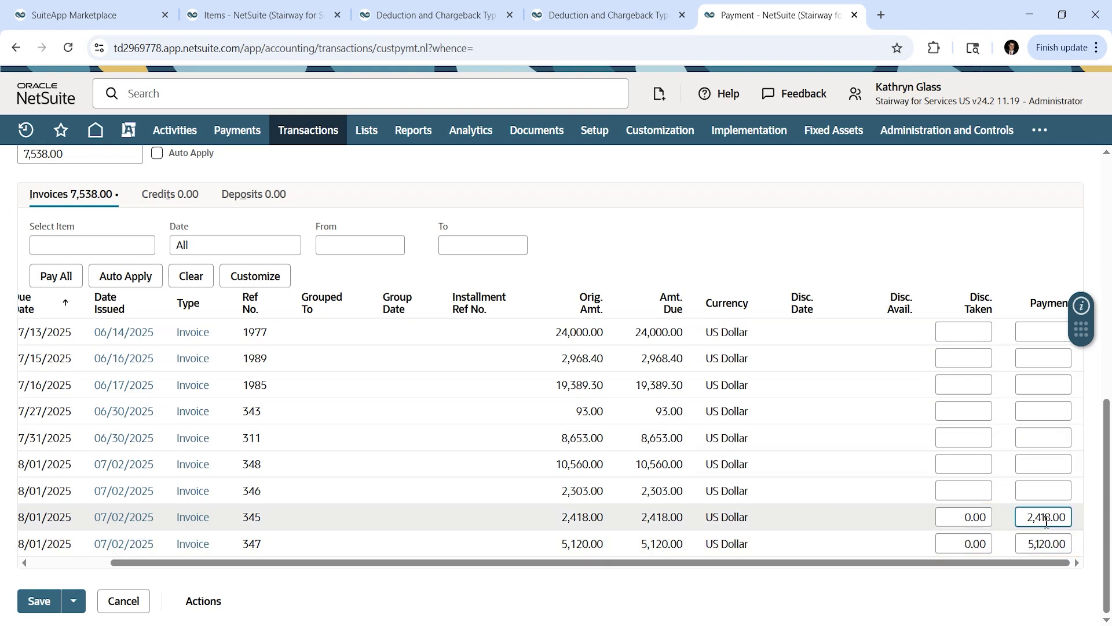
{"action": "key", "text": "Delete"}
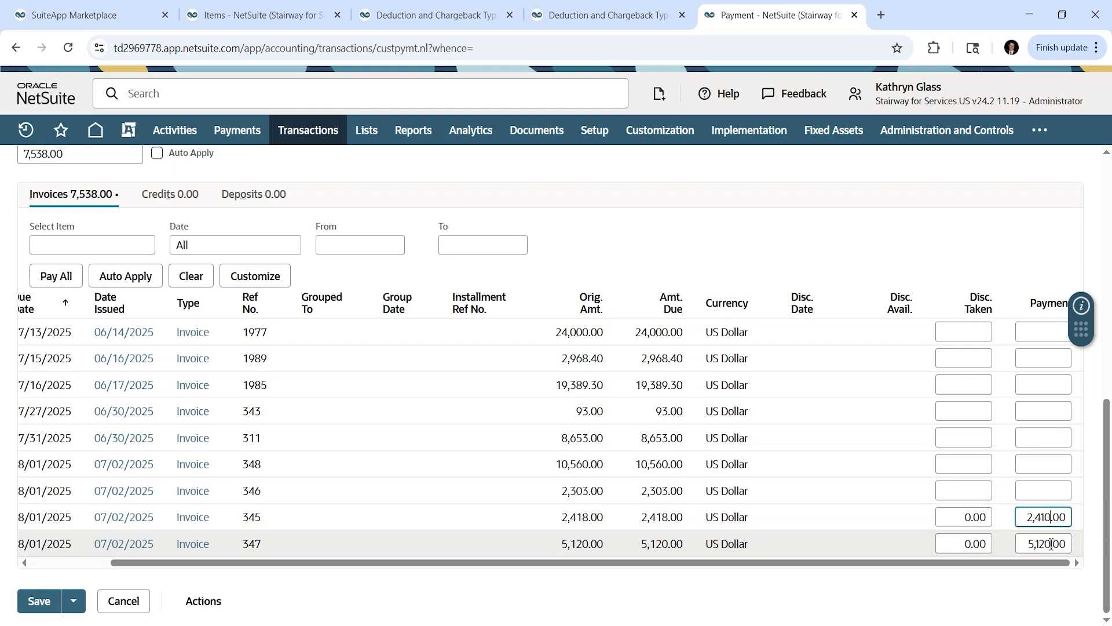
{"action": "left_click", "coordinate": [1053, 543]}
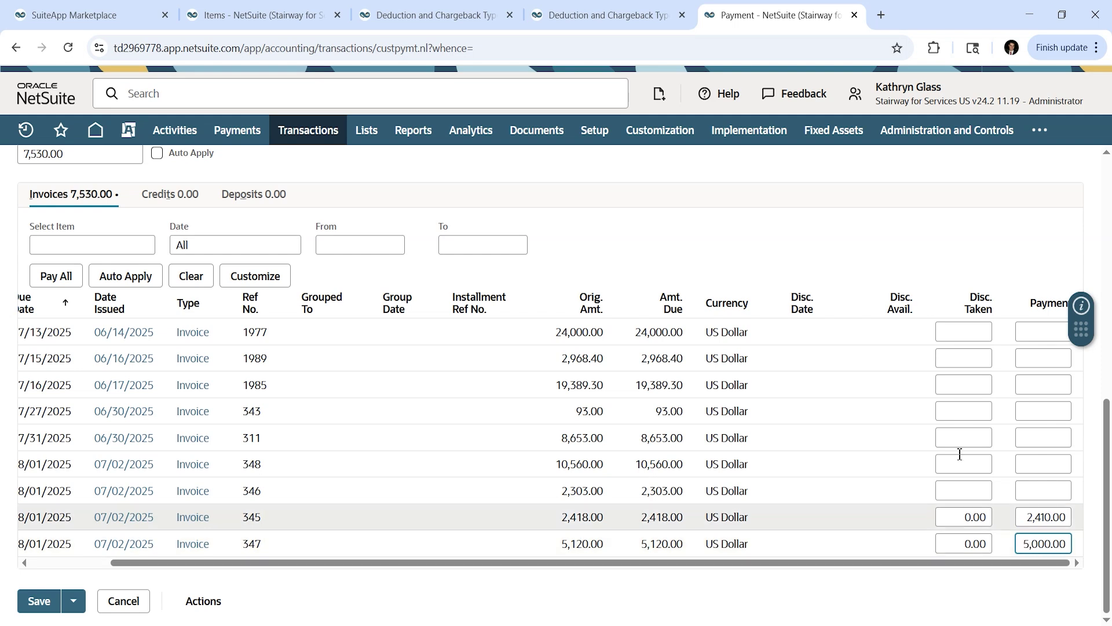
{"action": "left_click", "coordinate": [927, 254]}
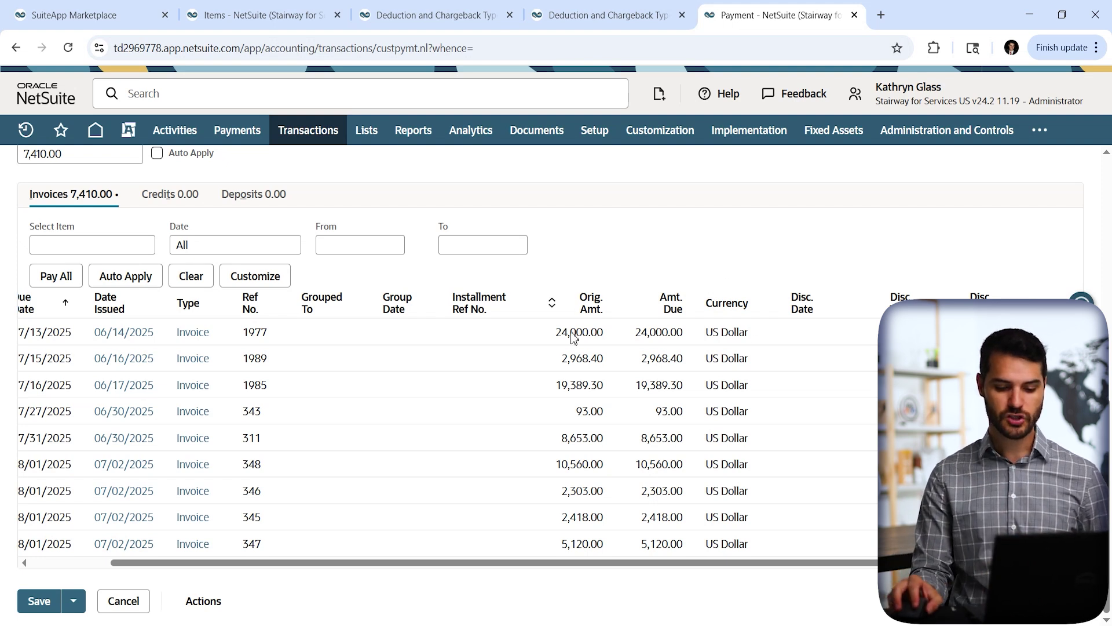
Step: In the payment's Deductions and Chargebacks, look through the invoices available for a deduction line, and auto-apply the deductions
{"action": "left_click_drag", "start_coordinate": [531, 563], "coordinate": [380, 551]}
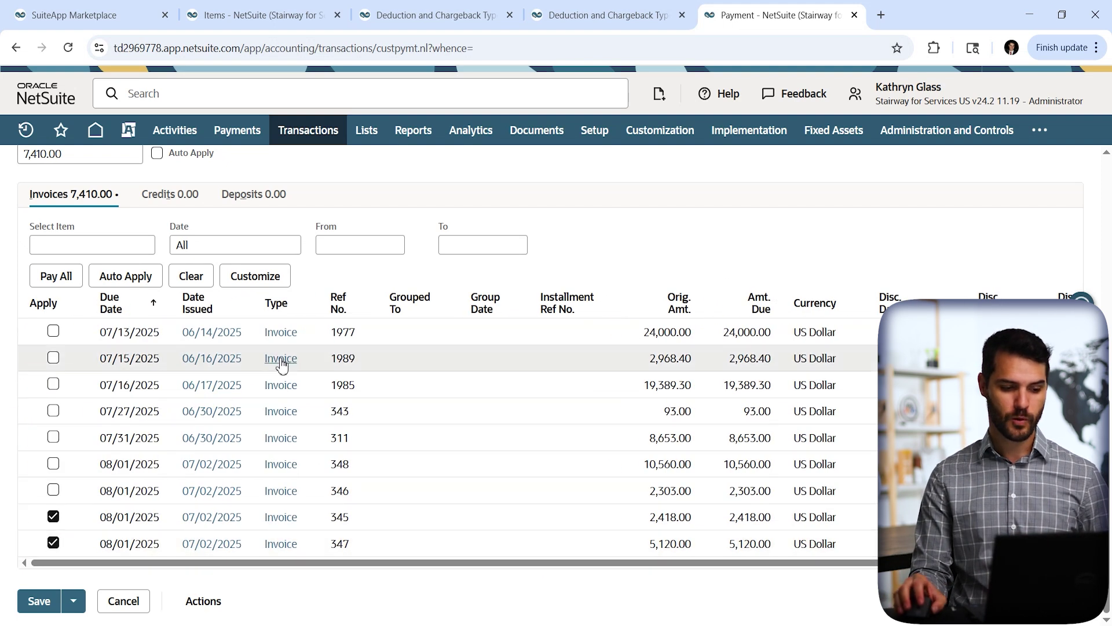
{"action": "scroll", "coordinate": [281, 354], "scroll_direction": "up", "scroll_amount": 4}
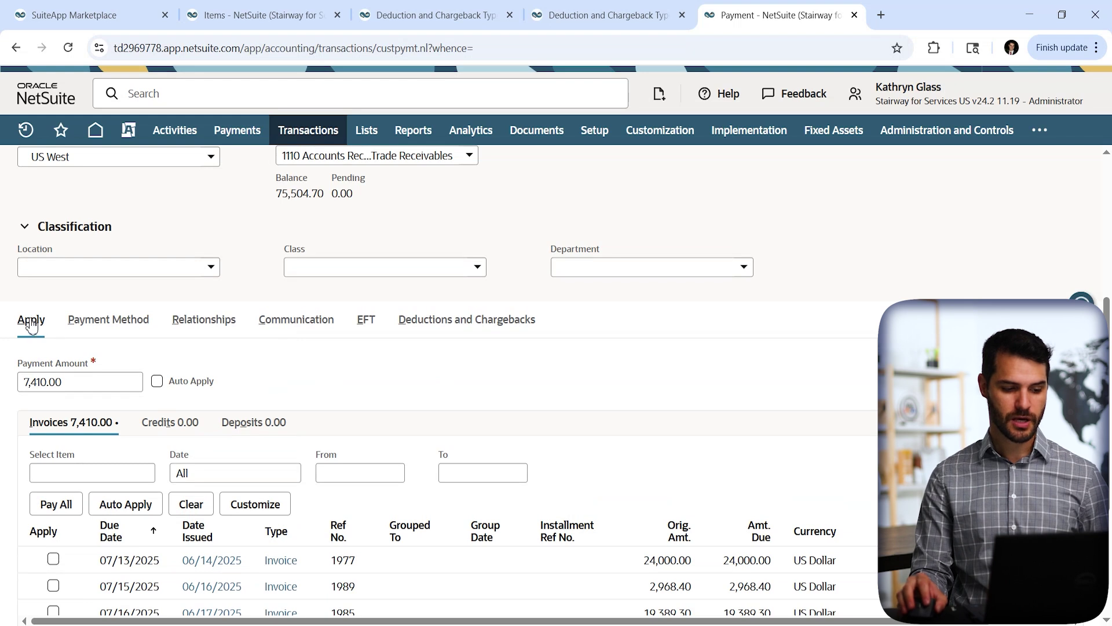
{"action": "left_click", "coordinate": [493, 329]}
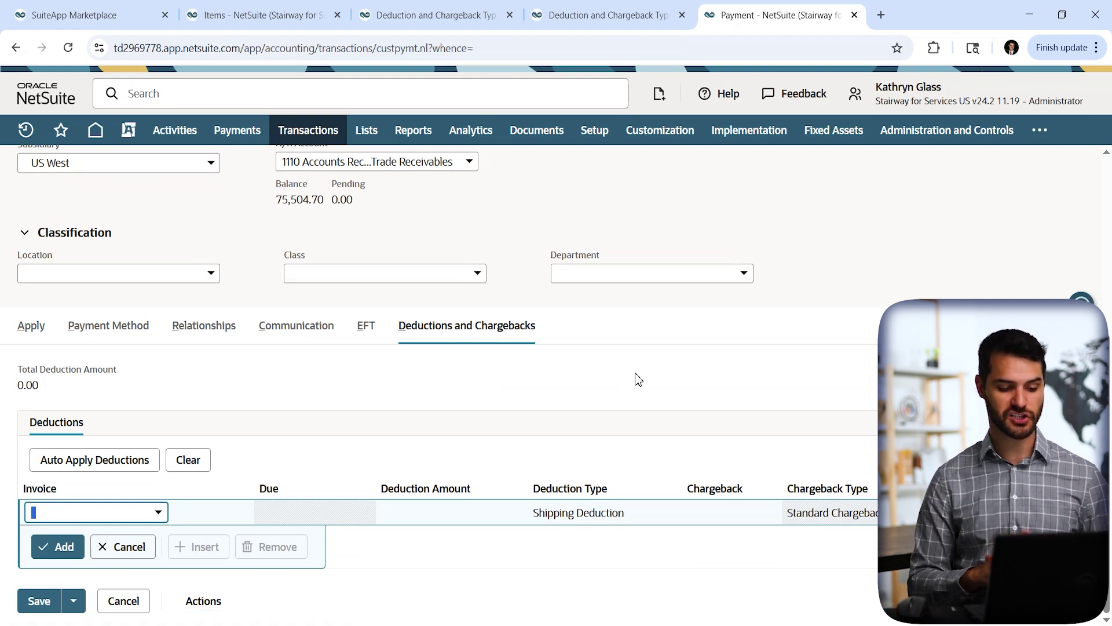
{"action": "left_click", "coordinate": [116, 512]}
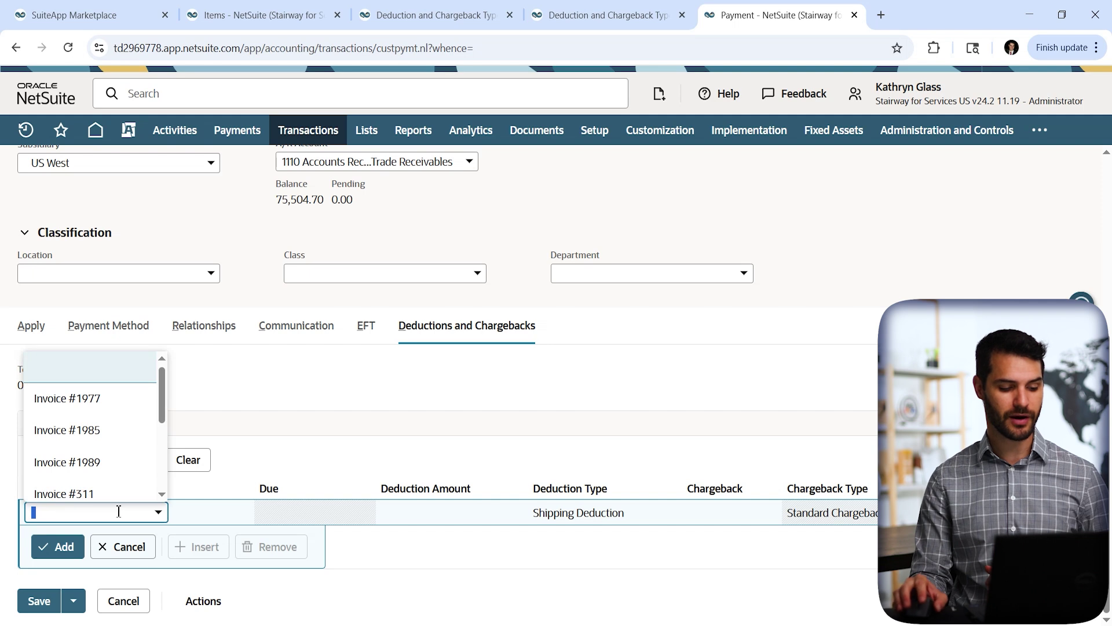
{"action": "scroll", "coordinate": [99, 430], "scroll_direction": "down", "scroll_amount": 5}
{"action": "scroll", "coordinate": [102, 450], "scroll_direction": "up", "scroll_amount": 5}
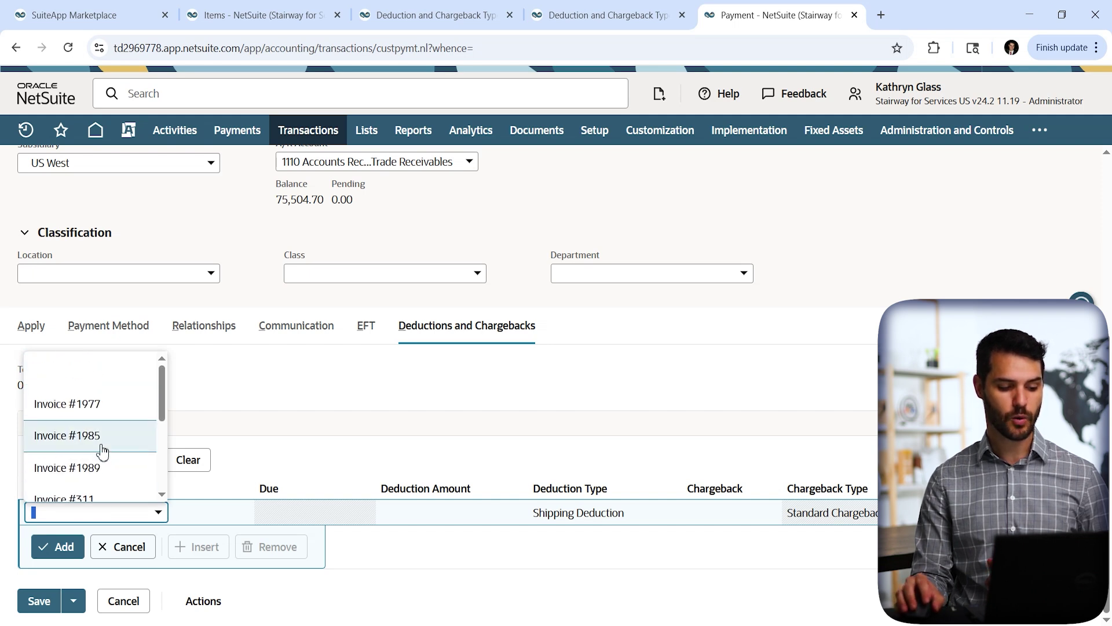
{"action": "scroll", "coordinate": [101, 444], "scroll_direction": "down", "scroll_amount": 5}
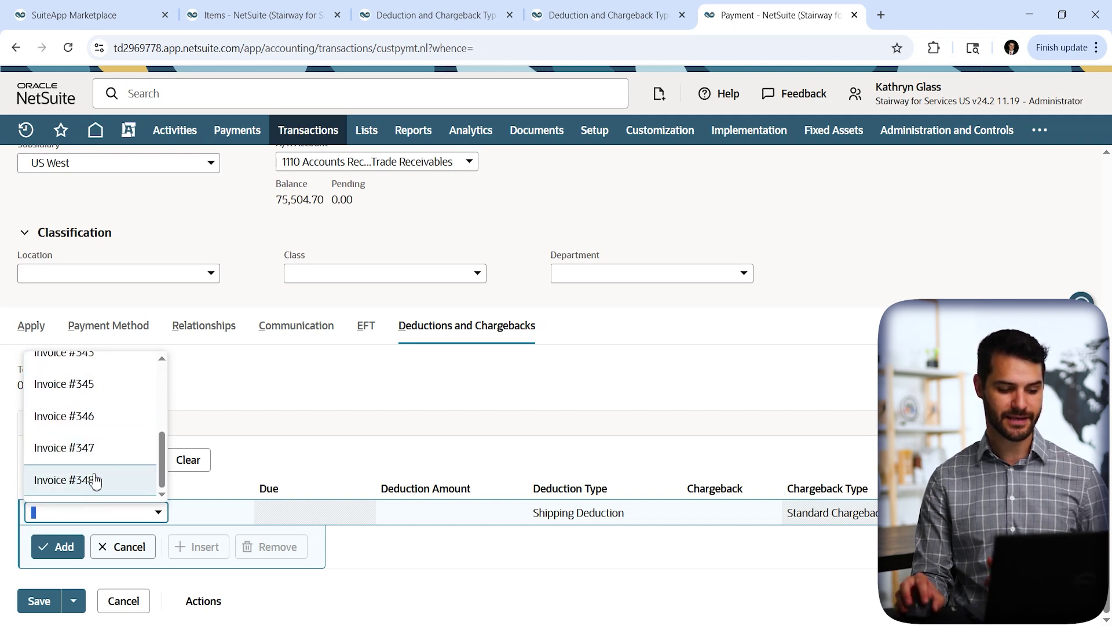
{"action": "left_click", "coordinate": [324, 393]}
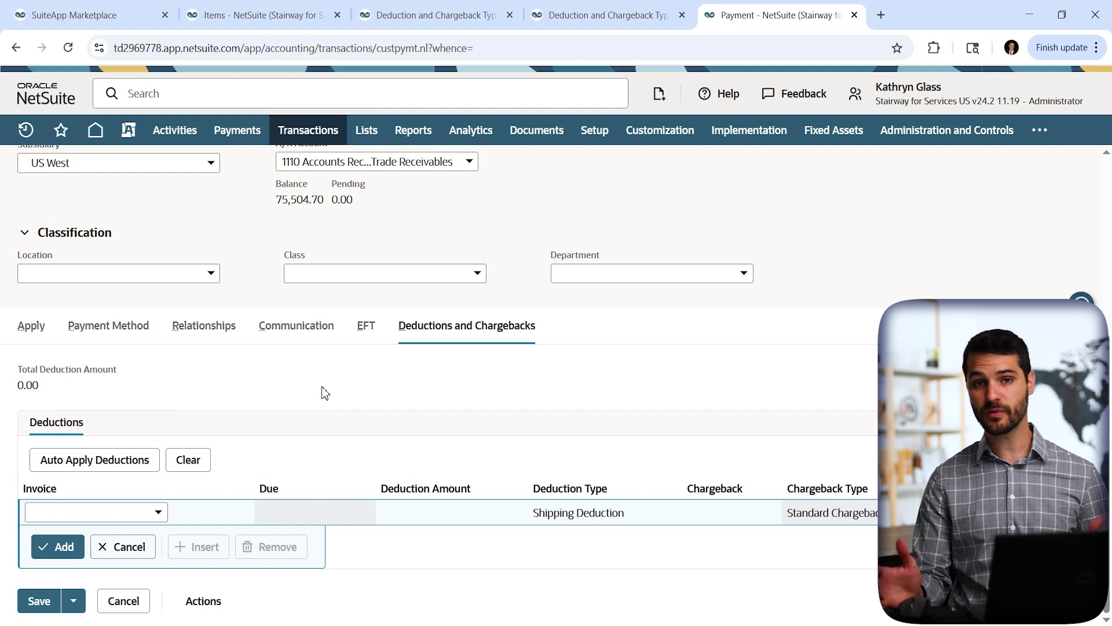
{"action": "left_click", "coordinate": [102, 461]}
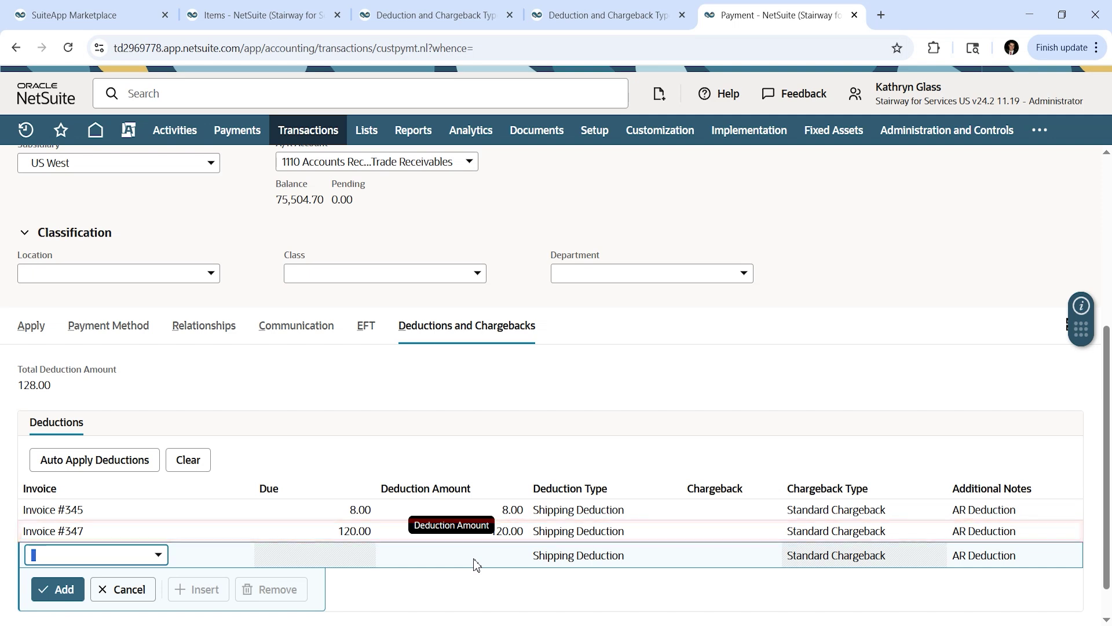
Step: Change the Invoice #347 deduction to type Volume Rebate with a deduction amount of 100
{"action": "left_click", "coordinate": [572, 532]}
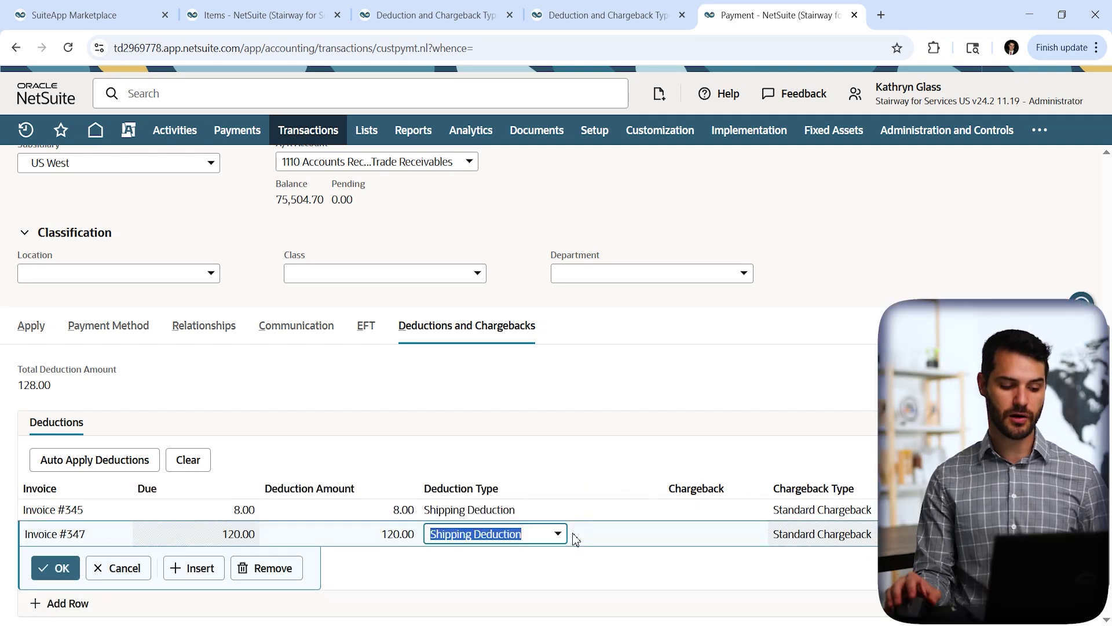
{"action": "left_click", "coordinate": [539, 534]}
{"action": "left_click", "coordinate": [507, 596]}
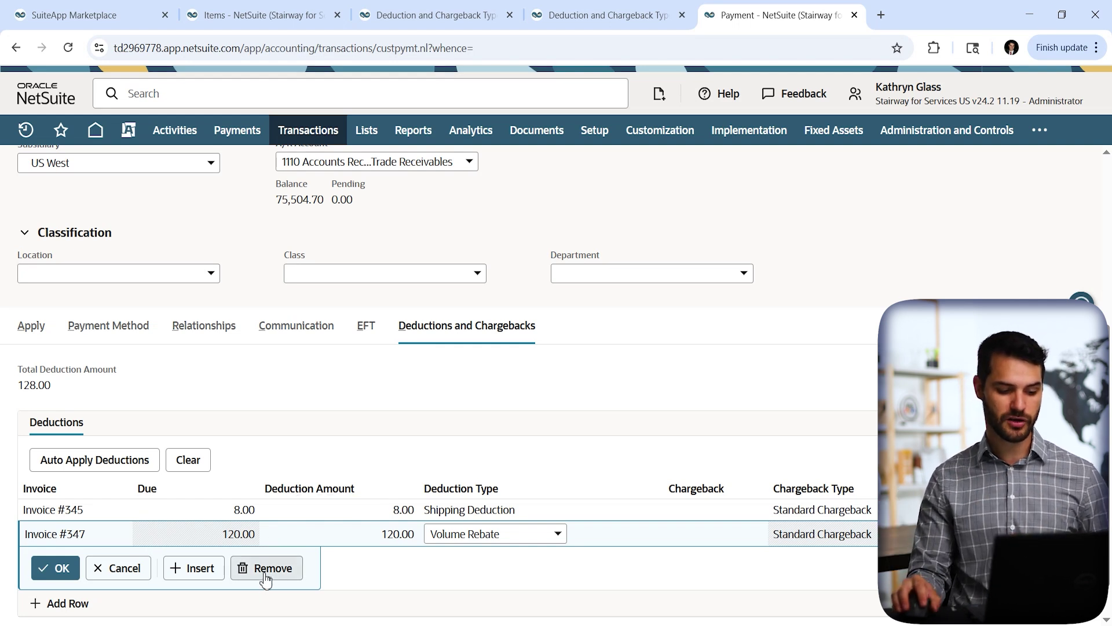
{"action": "left_click", "coordinate": [352, 533]}
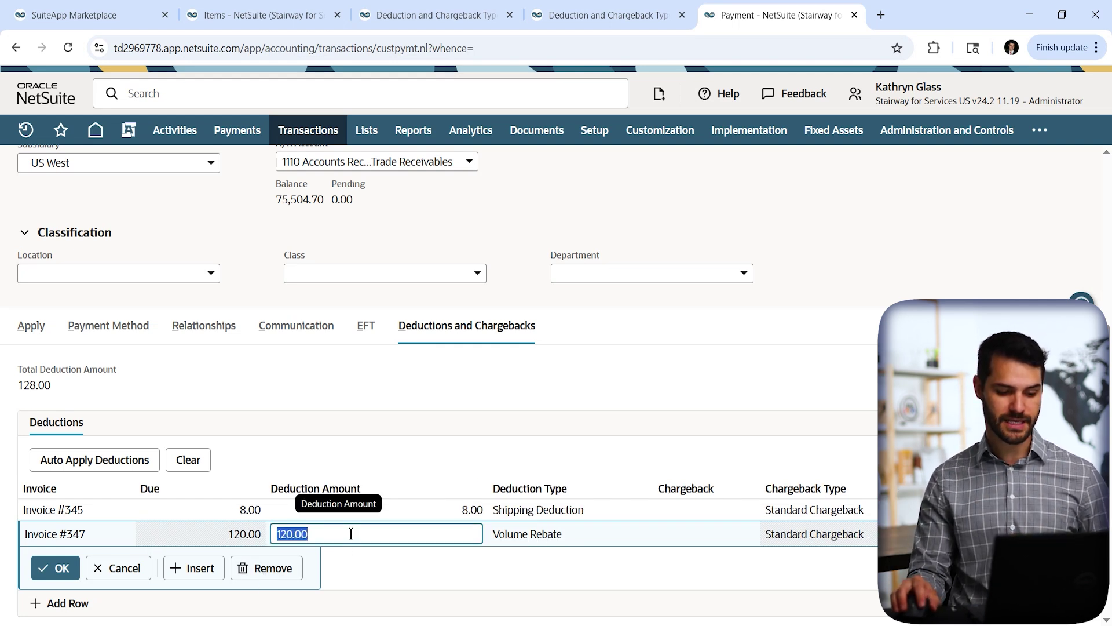
{"action": "type", "text": "100"}
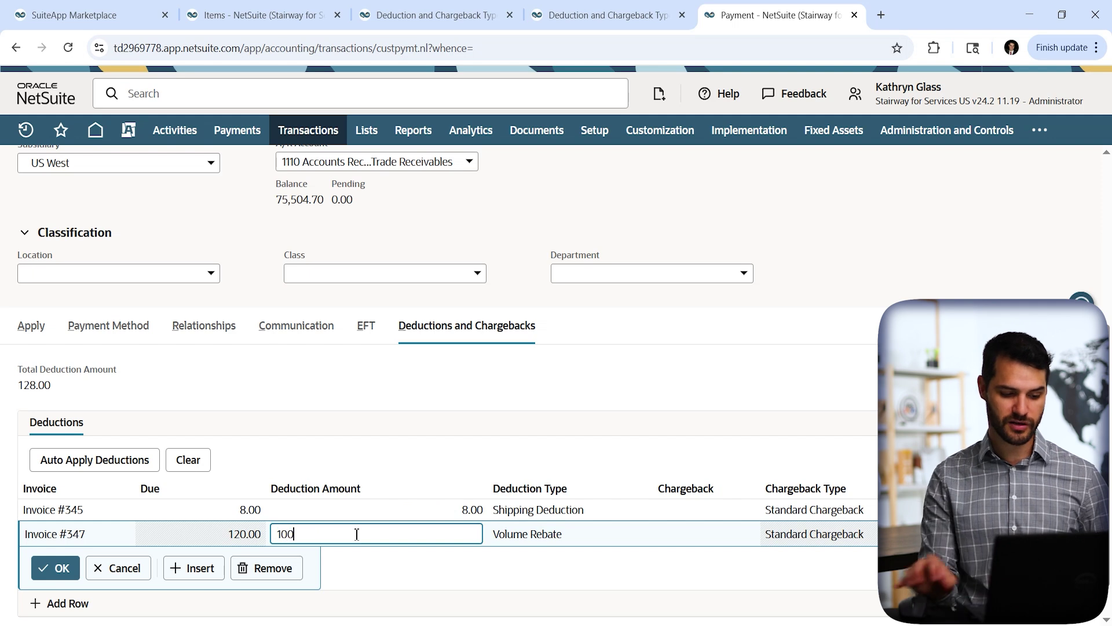
Step: Add another deduction line for Invoice #347 with a deduction amount of 20 and the default Shipping Deduction type
{"action": "left_click", "coordinate": [81, 603]}
{"action": "left_click", "coordinate": [92, 549]}
{"action": "scroll", "coordinate": [92, 515], "scroll_direction": "down", "scroll_amount": 5}
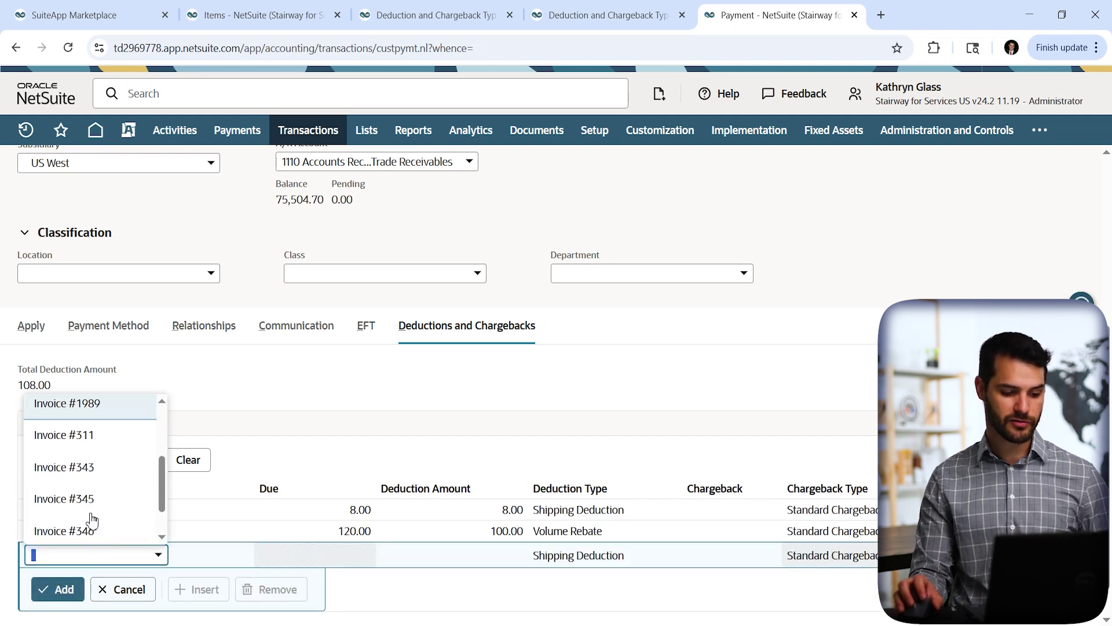
{"action": "left_click", "coordinate": [92, 497]}
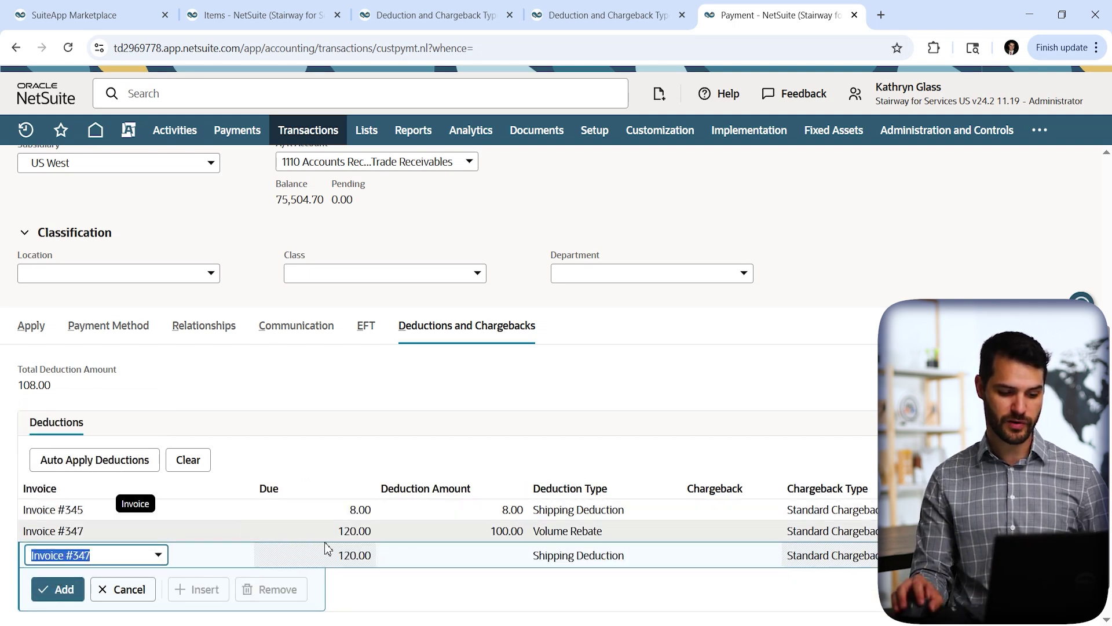
{"action": "left_click", "coordinate": [484, 560]}
{"action": "type", "text": "20"}
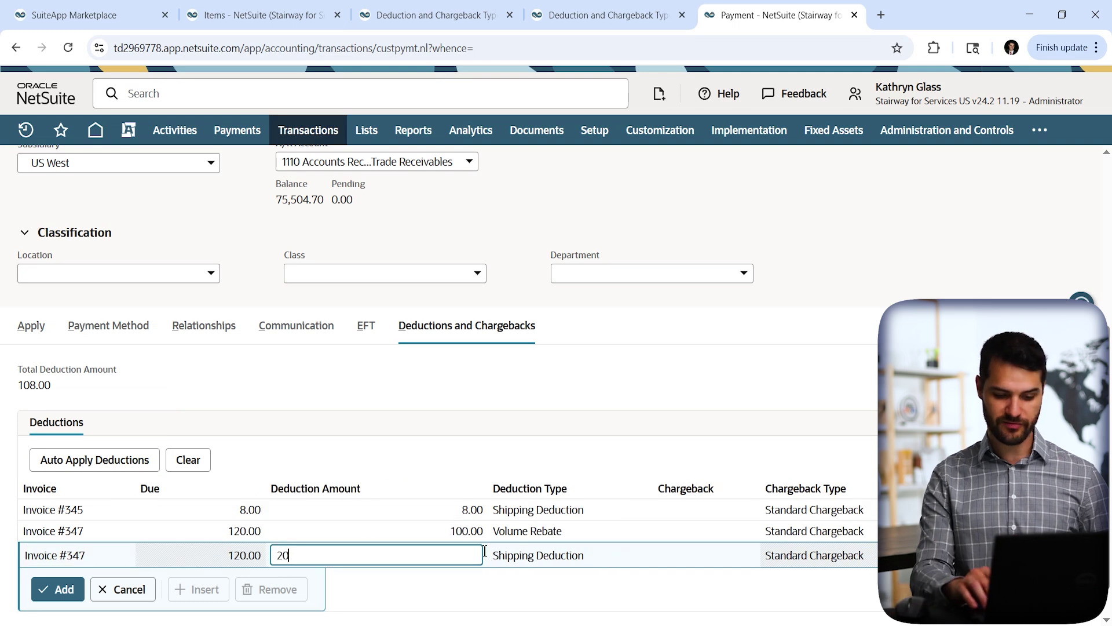
{"action": "left_click", "coordinate": [743, 397]}
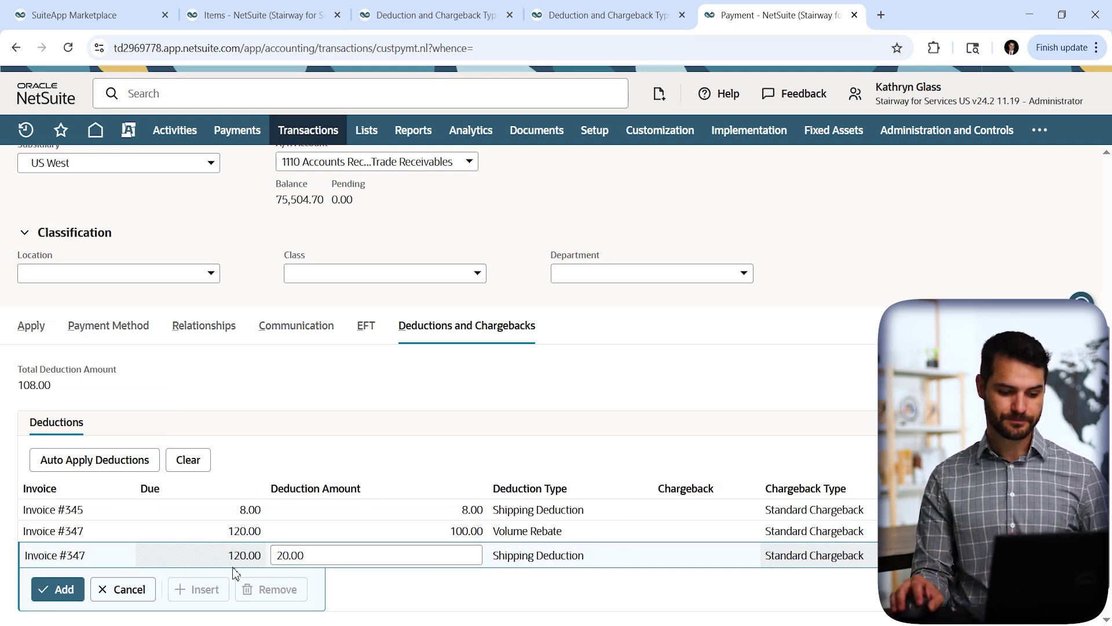
{"action": "left_click", "coordinate": [80, 588]}
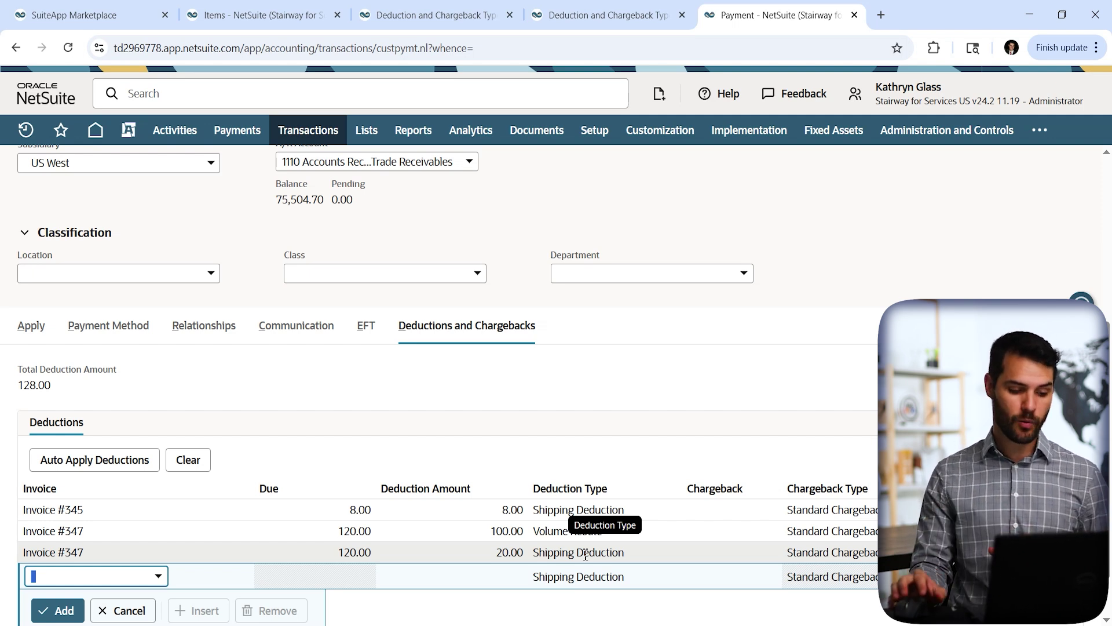
Step: Remove the second Invoice #347 deduction line and set the remaining Invoice #347 deduction amount to 120
{"action": "left_click", "coordinate": [406, 553]}
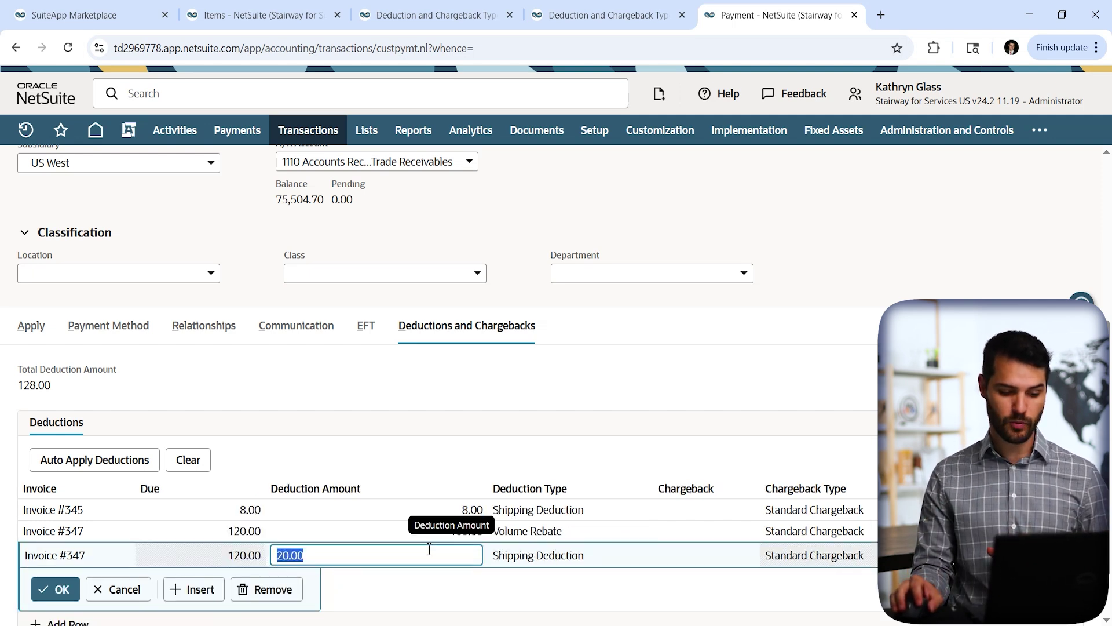
{"action": "left_click", "coordinate": [261, 588]}
{"action": "left_click", "coordinate": [504, 532]}
{"action": "type", "text": "120"}
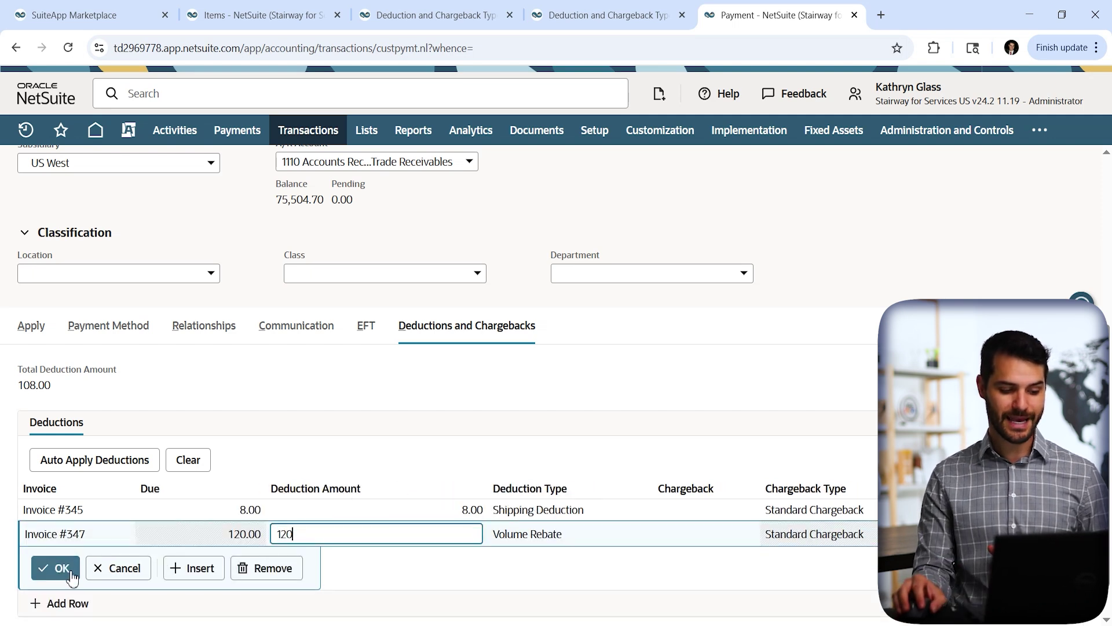
{"action": "left_click", "coordinate": [73, 576]}
Step: Change the Invoice #347 deduction to type Shipping Deduction and mark it as a chargeback
{"action": "left_click", "coordinate": [587, 536]}
{"action": "left_click", "coordinate": [535, 531]}
{"action": "left_click", "coordinate": [503, 562]}
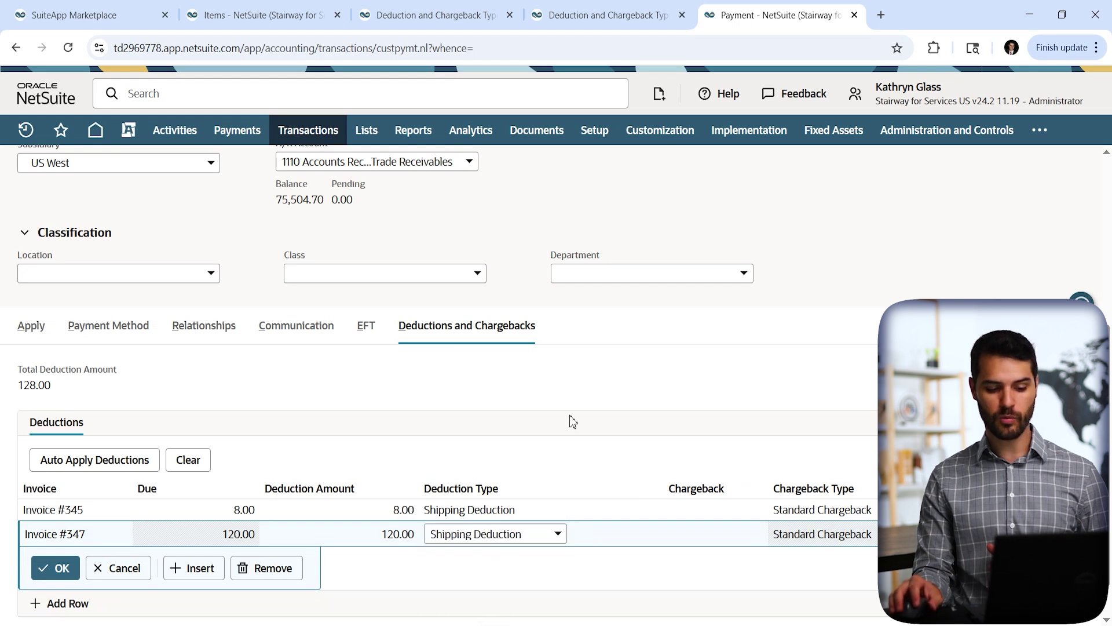
{"action": "left_click", "coordinate": [687, 534]}
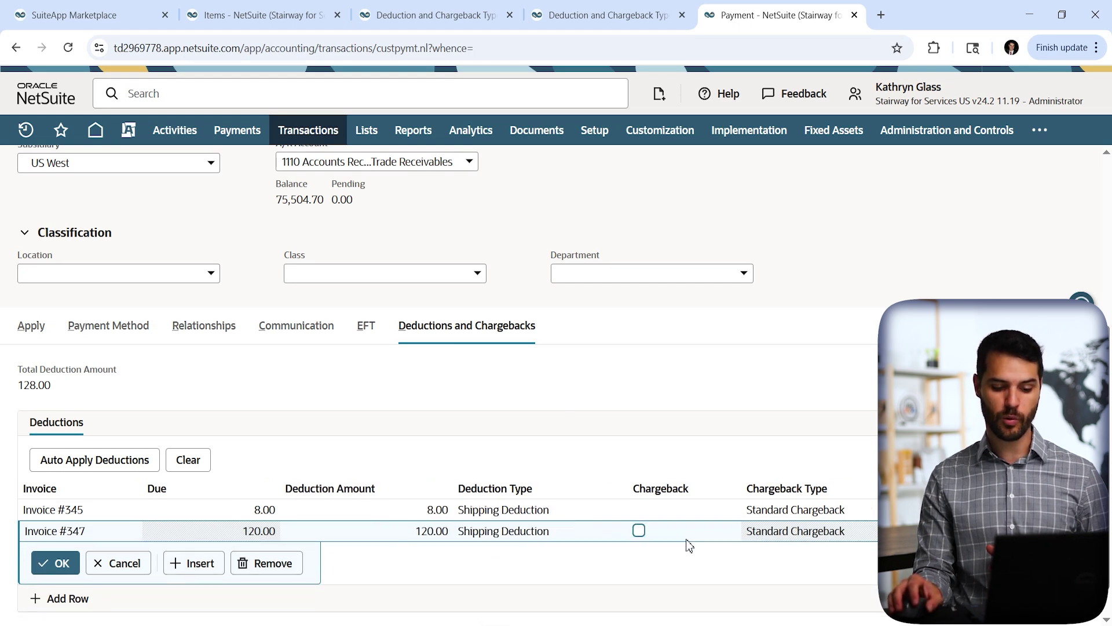
{"action": "left_click", "coordinate": [640, 532]}
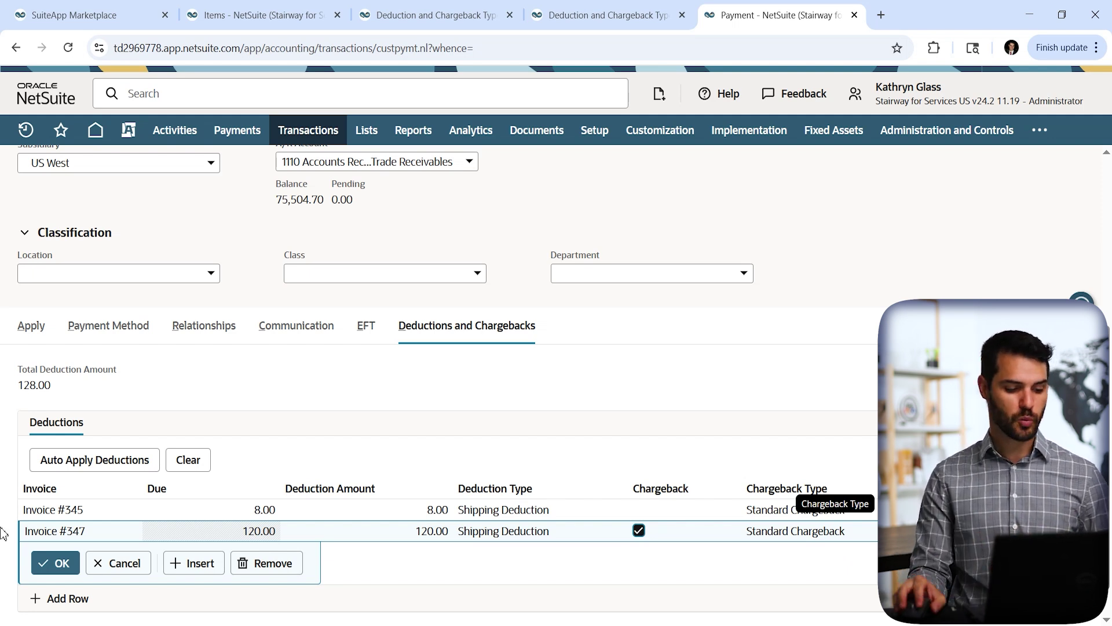
{"action": "left_click", "coordinate": [61, 563]}
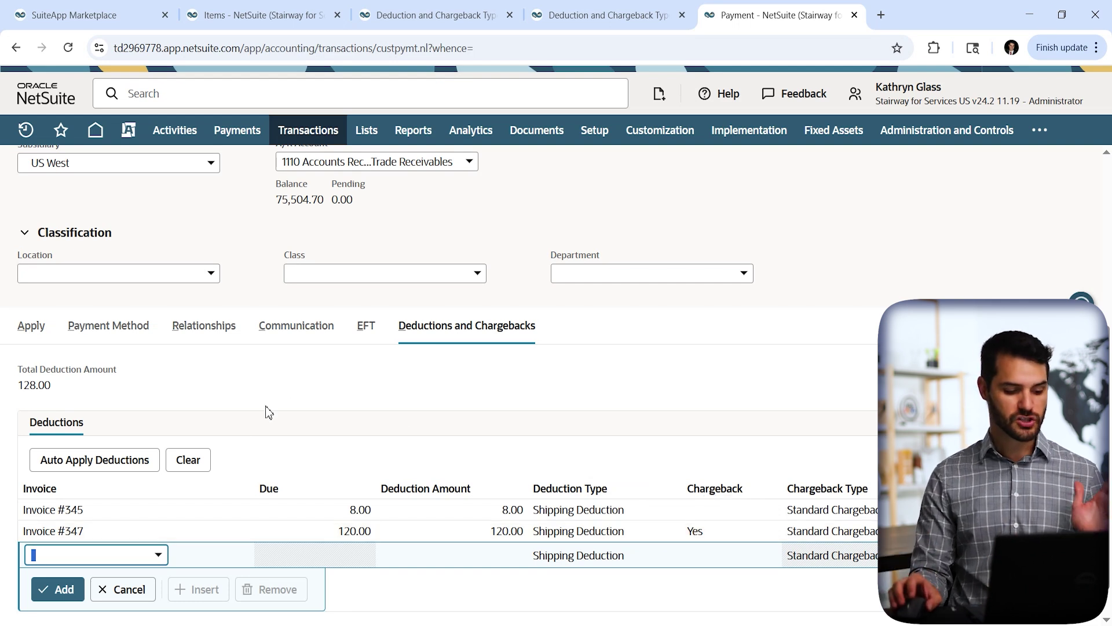
Step: Save the payment and open its applied invoices 347 and 345 in separate browser tabs
{"action": "scroll", "coordinate": [244, 452], "scroll_direction": "down", "scroll_amount": 1}
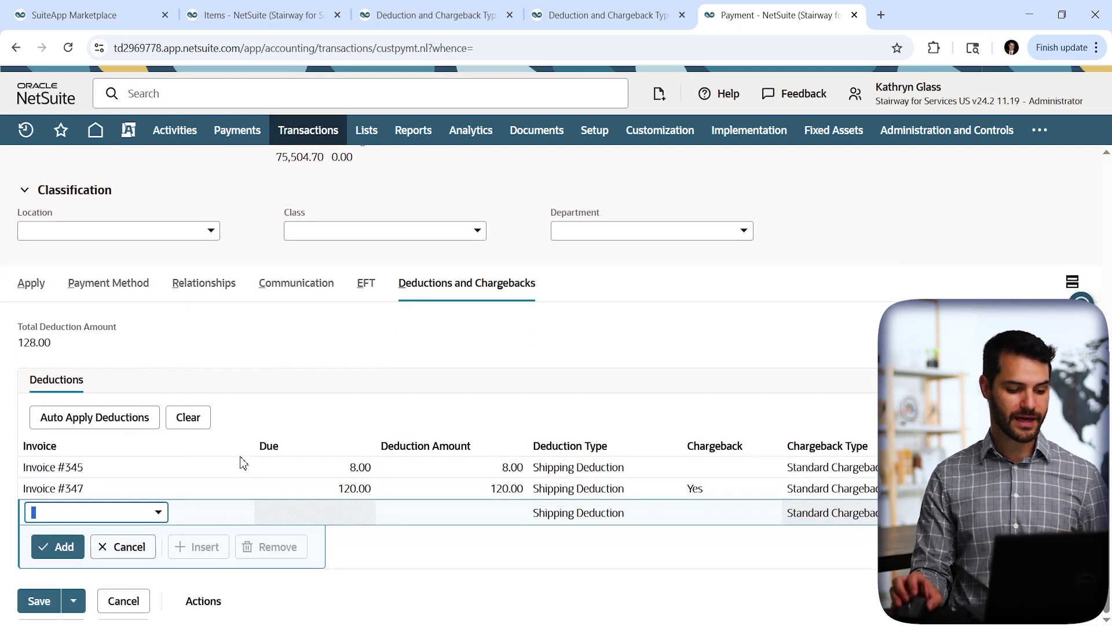
{"action": "left_click", "coordinate": [39, 602]}
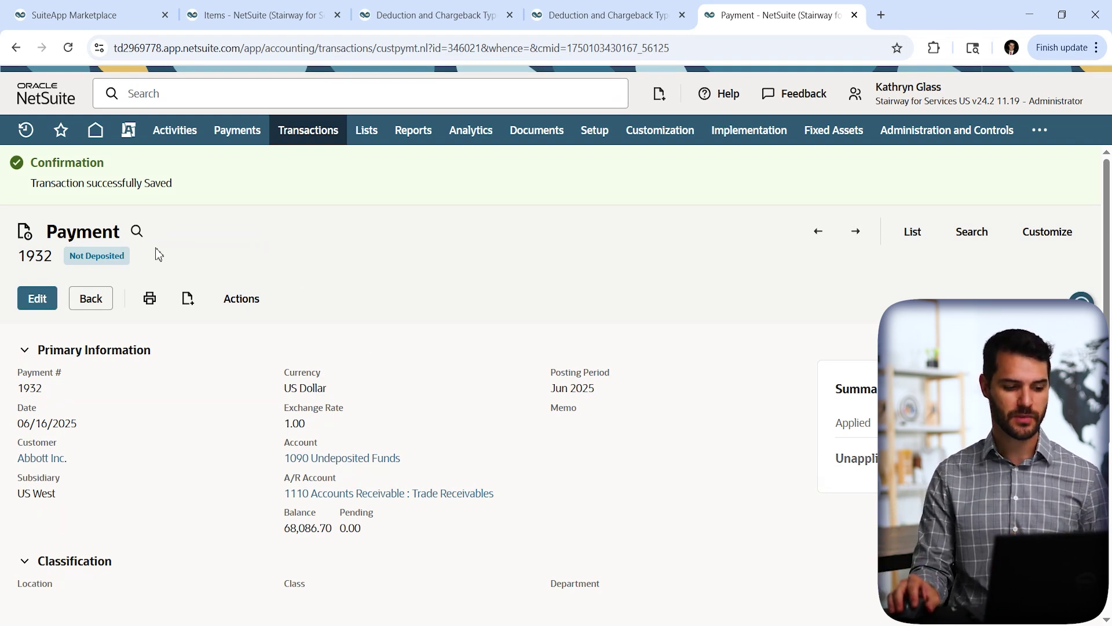
{"action": "scroll", "coordinate": [276, 213], "scroll_direction": "down", "scroll_amount": 5}
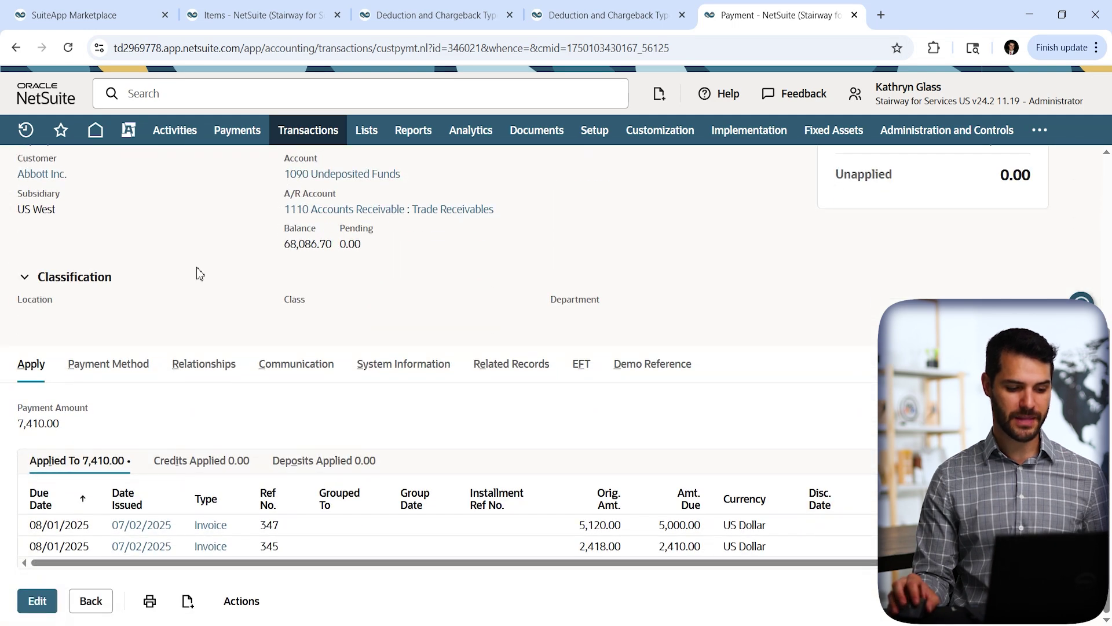
{"action": "left_click", "coordinate": [148, 527], "text": "ctrl"}
{"action": "left_click", "coordinate": [152, 549], "text": "ctrl"}
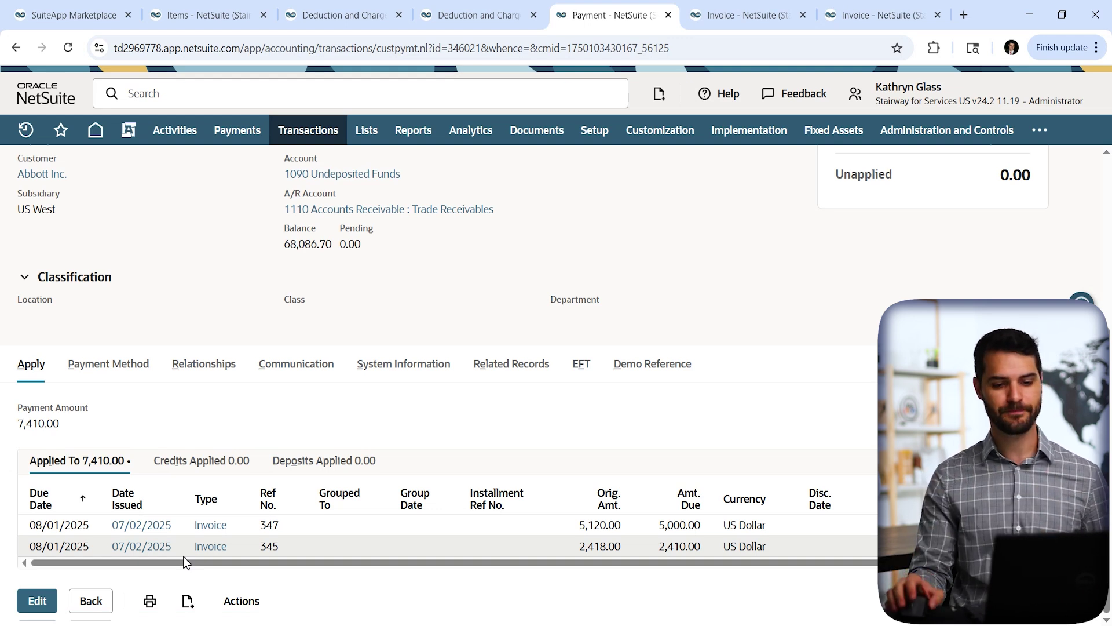
Step: View the payments listed among the related records of invoice 347
{"action": "left_click", "coordinate": [738, 14]}
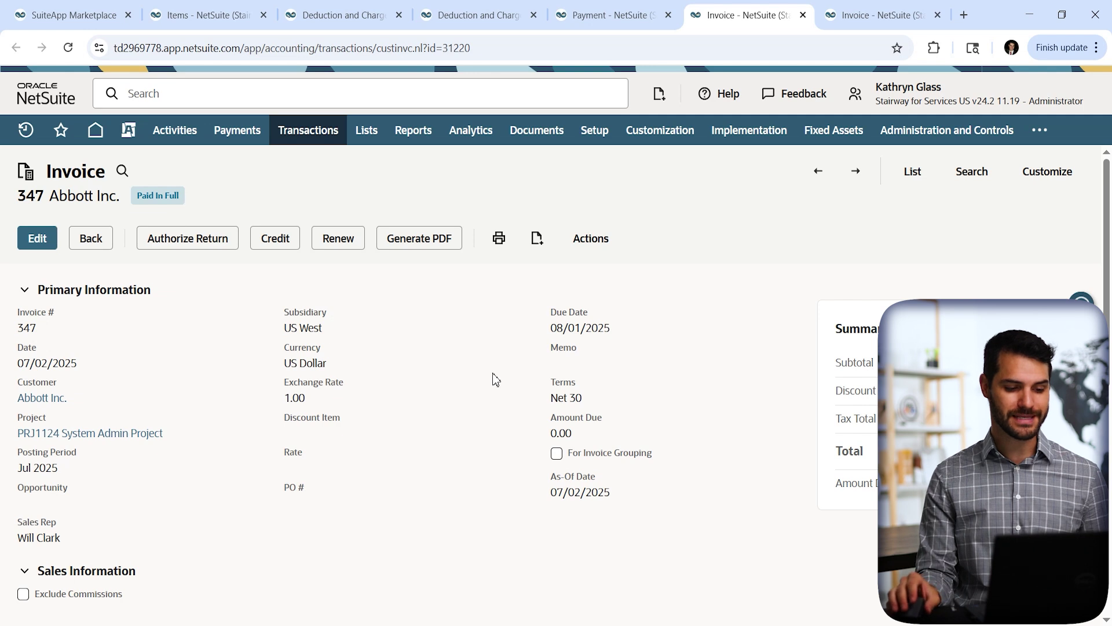
{"action": "scroll", "coordinate": [492, 379], "scroll_direction": "down", "scroll_amount": 8}
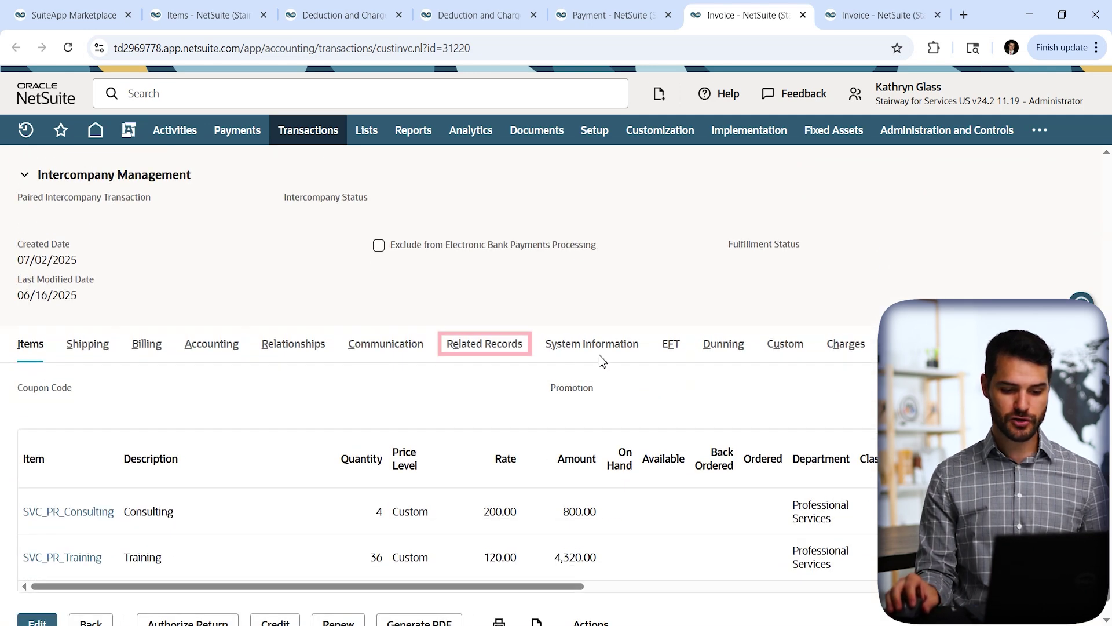
{"action": "left_click", "coordinate": [484, 347]}
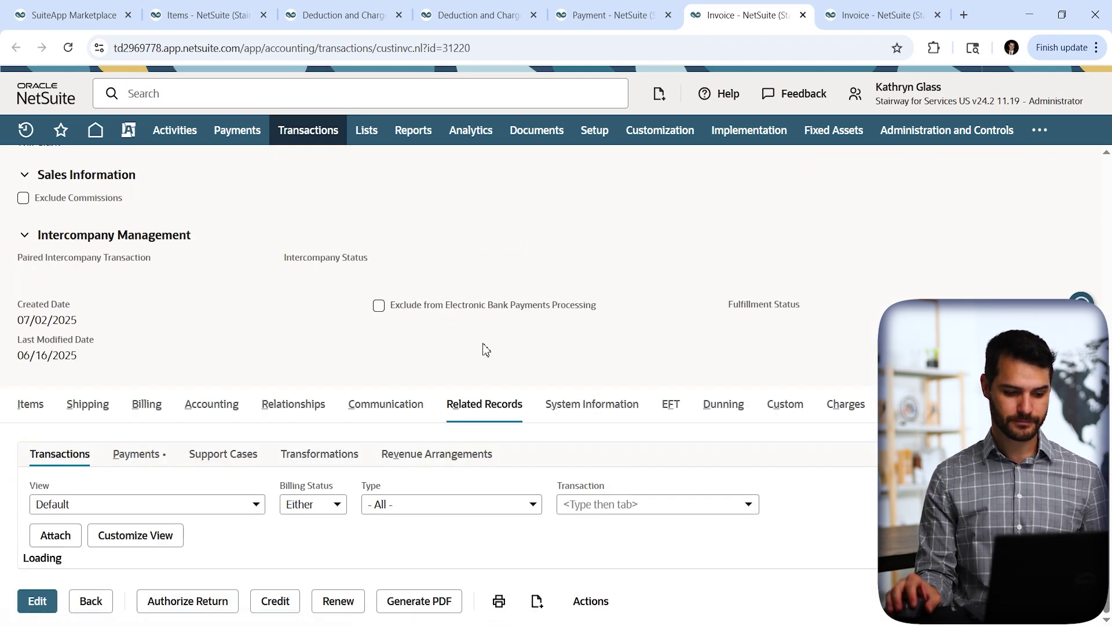
{"action": "left_click", "coordinate": [161, 430]}
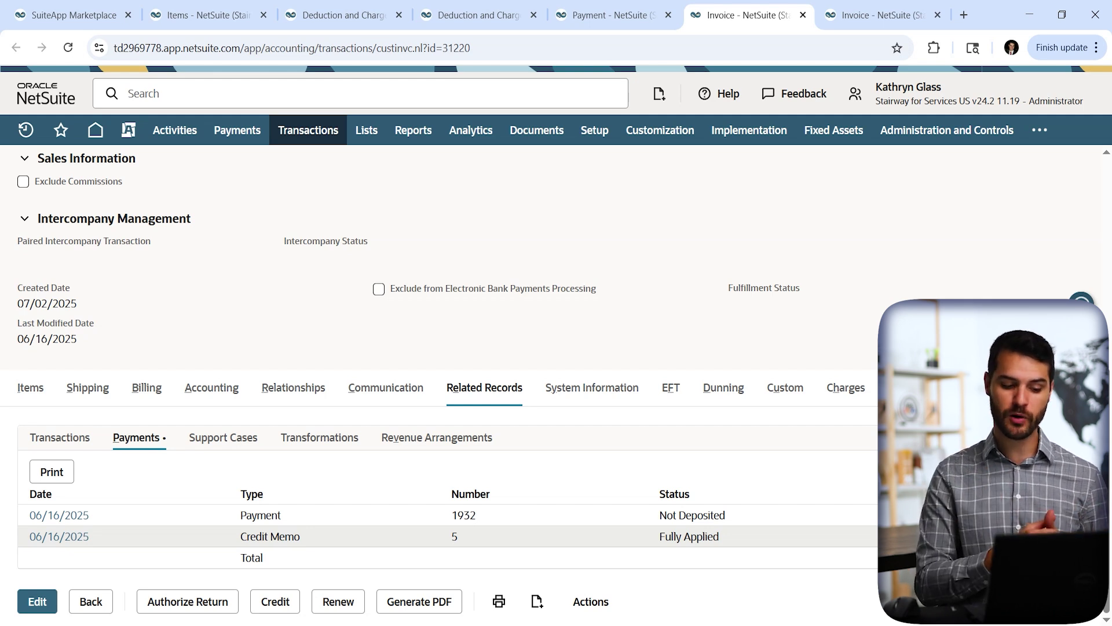
Step: Open the credit memo applied to invoice 347 in a new tab, check its details and Credit Memo Source, and close it
{"action": "middle_click", "coordinate": [61, 538]}
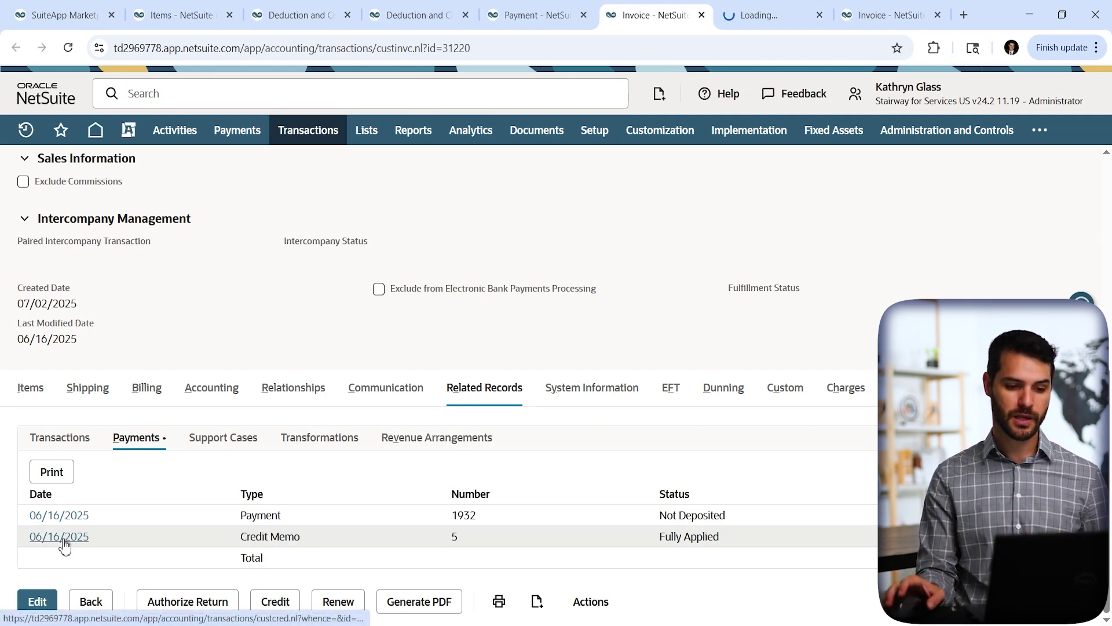
{"action": "left_click", "coordinate": [780, 17]}
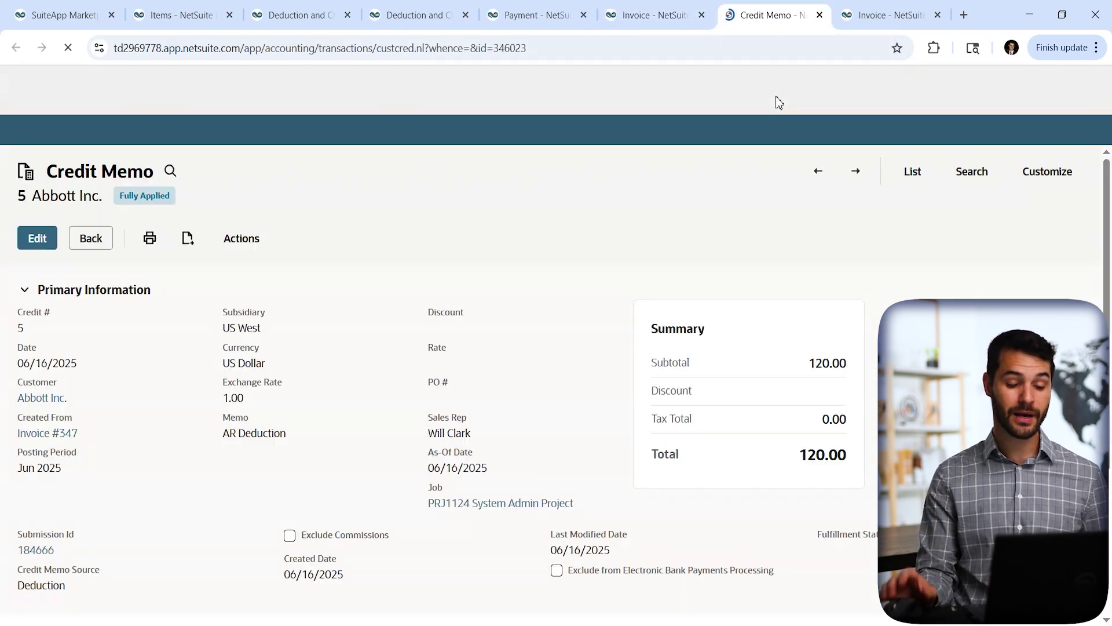
{"action": "scroll", "coordinate": [345, 480], "scroll_direction": "down", "scroll_amount": 1}
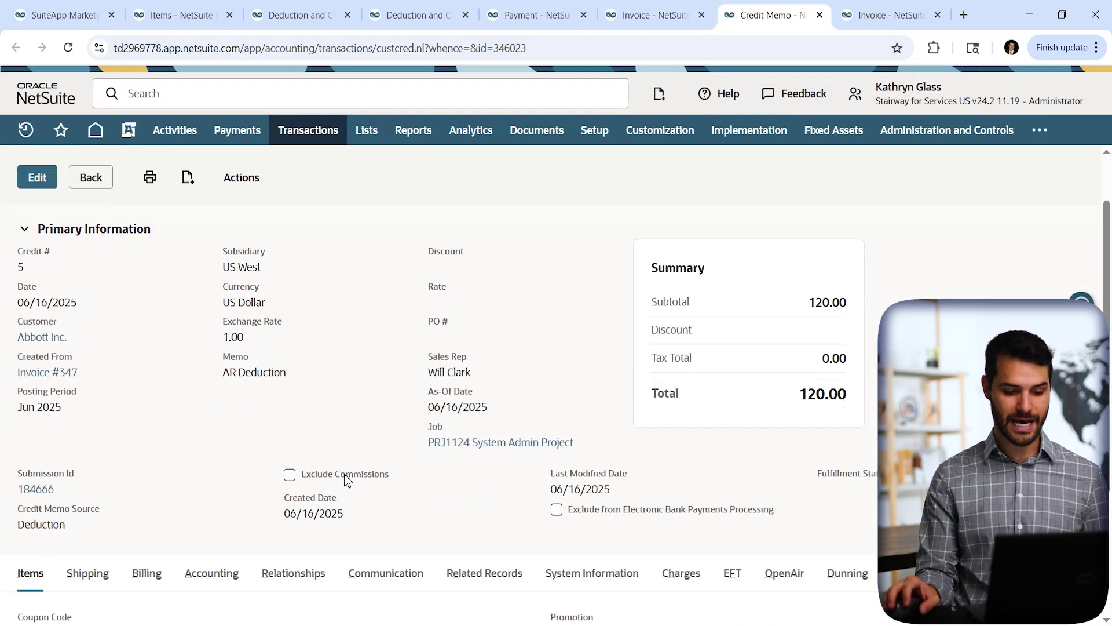
{"action": "scroll", "coordinate": [346, 481], "scroll_direction": "down", "scroll_amount": 2}
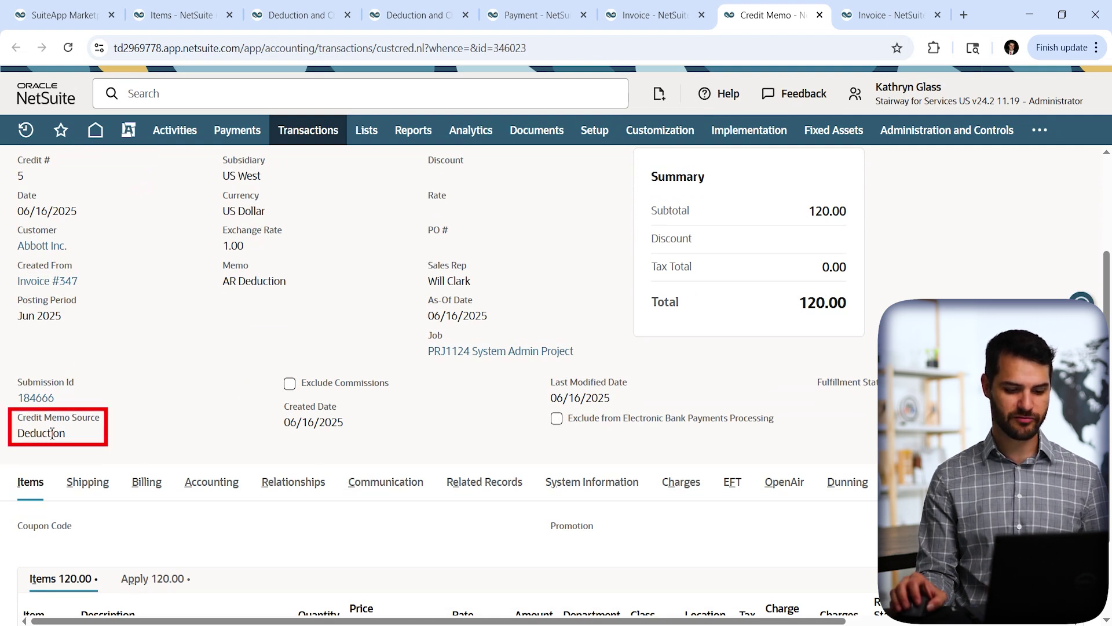
{"action": "scroll", "coordinate": [311, 478], "scroll_direction": "up", "scroll_amount": 3}
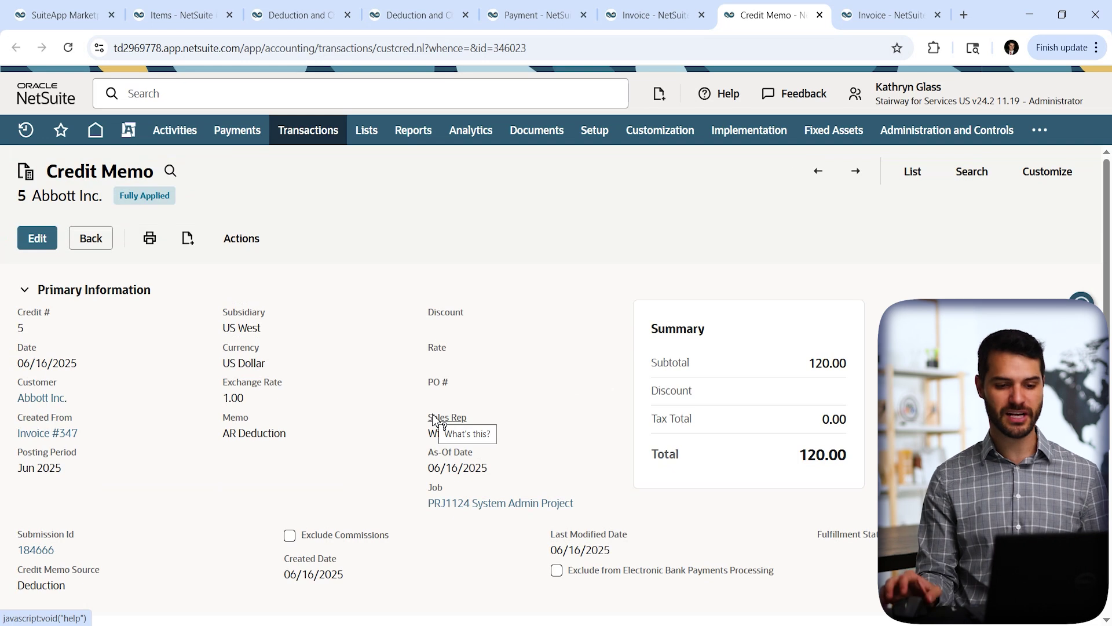
{"action": "left_click", "coordinate": [819, 15]}
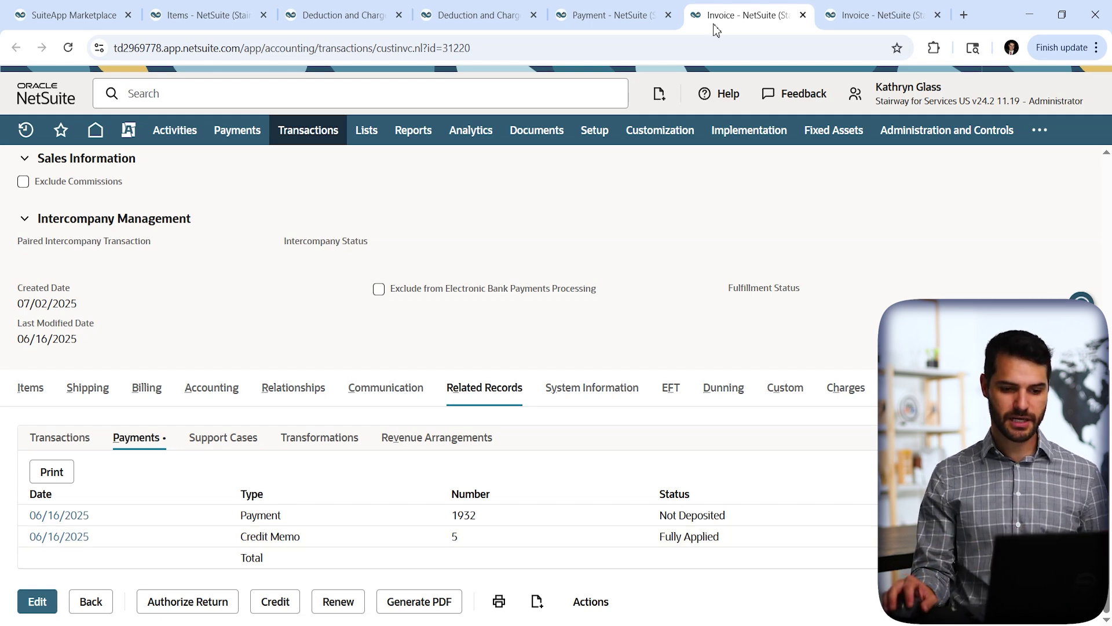
Step: Check the status and summary of invoice 345 and view the payments among its related records
{"action": "left_click", "coordinate": [871, 19]}
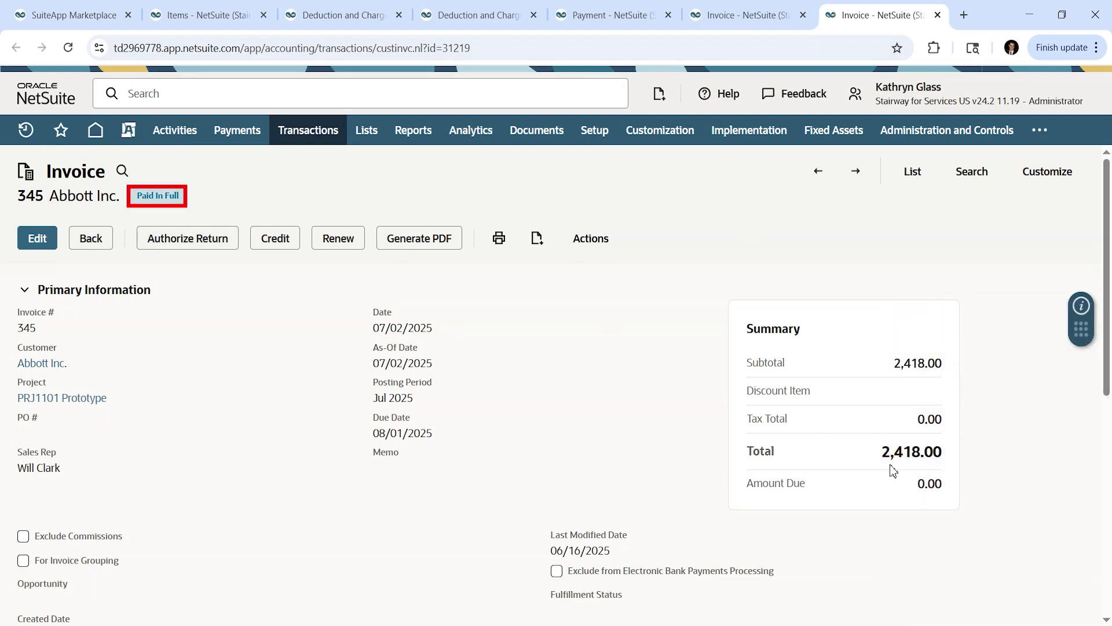
{"action": "scroll", "coordinate": [526, 394], "scroll_direction": "down", "scroll_amount": 6}
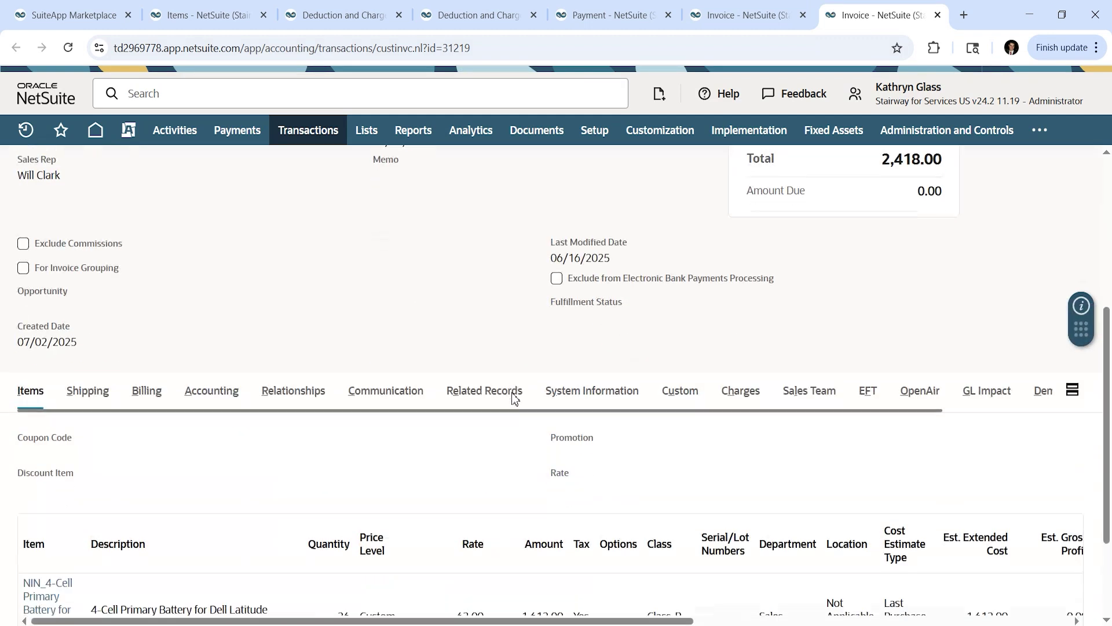
{"action": "left_click", "coordinate": [457, 307]}
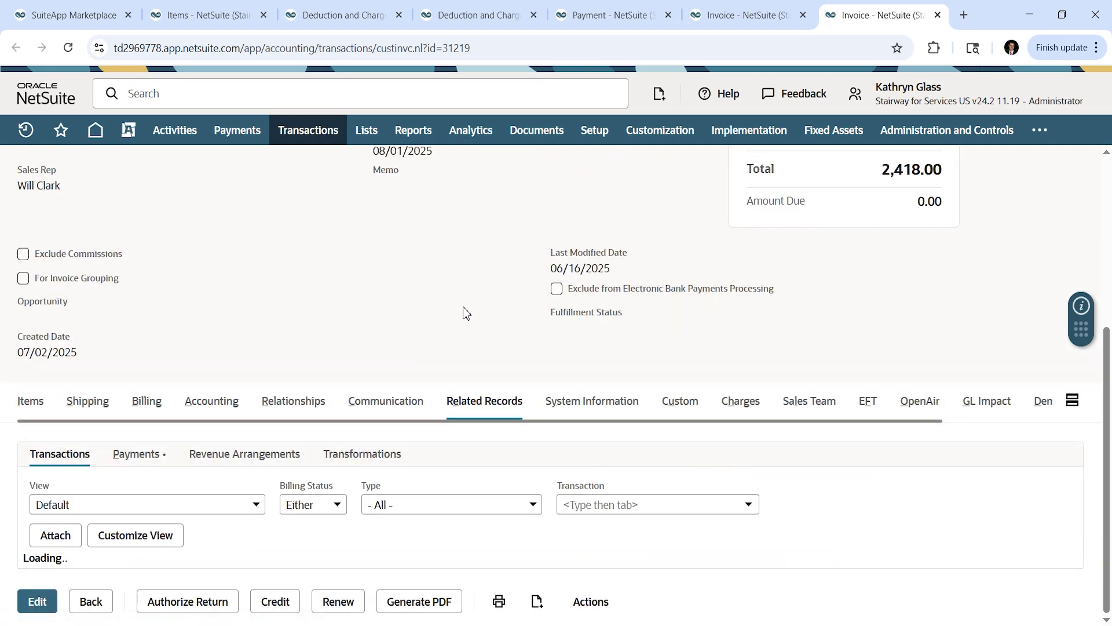
{"action": "left_click", "coordinate": [133, 423]}
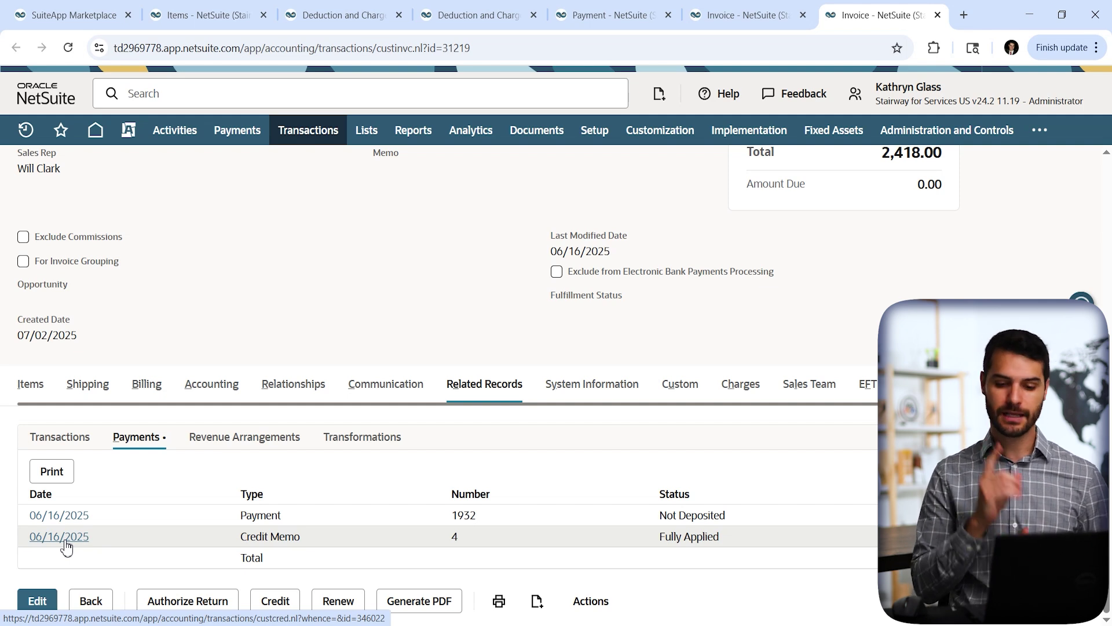
Step: Open the Deduction Management review records list to examine the deductions for invoices 345 and 347
{"action": "mouse_move", "coordinate": [1039, 131]}
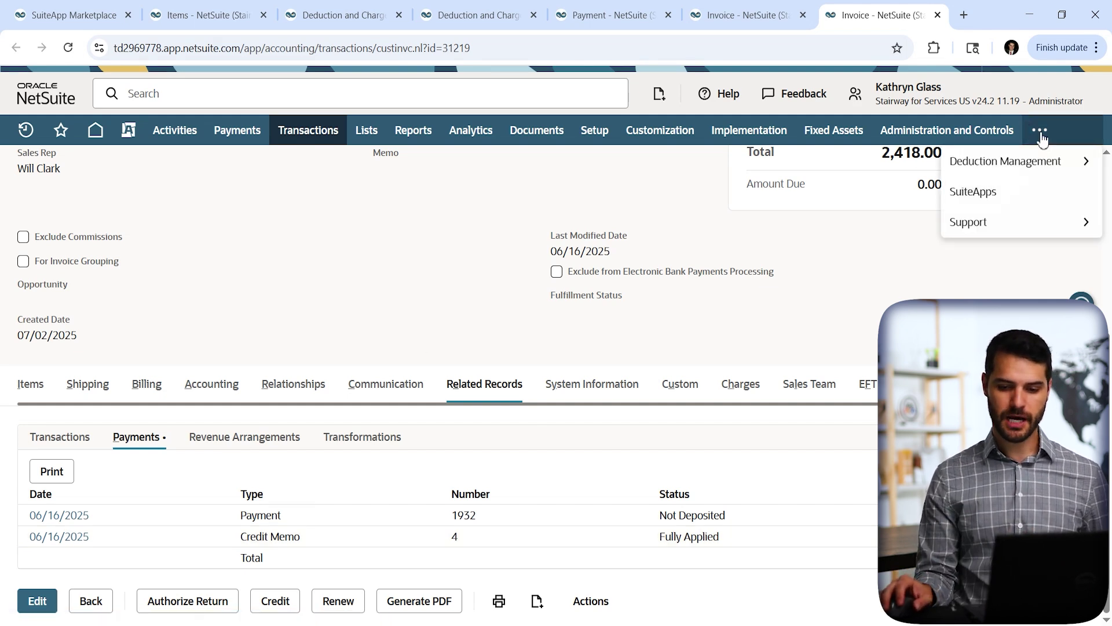
{"action": "mouse_move", "coordinate": [1036, 162]}
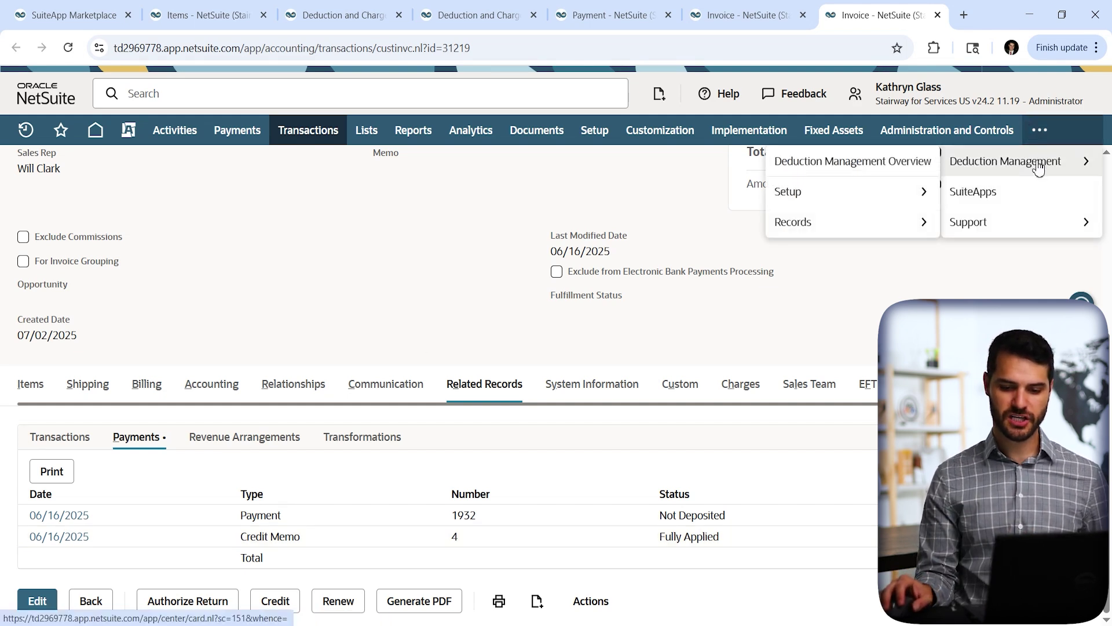
{"action": "mouse_move", "coordinate": [836, 227]}
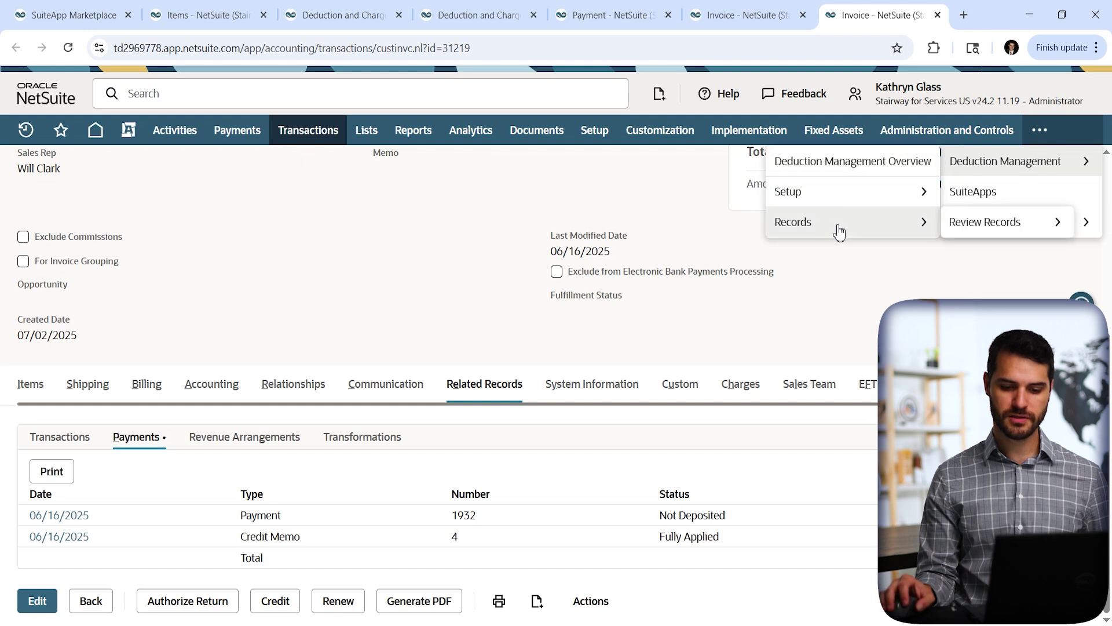
{"action": "mouse_move", "coordinate": [1001, 223]}
{"action": "left_click", "coordinate": [1000, 225]}
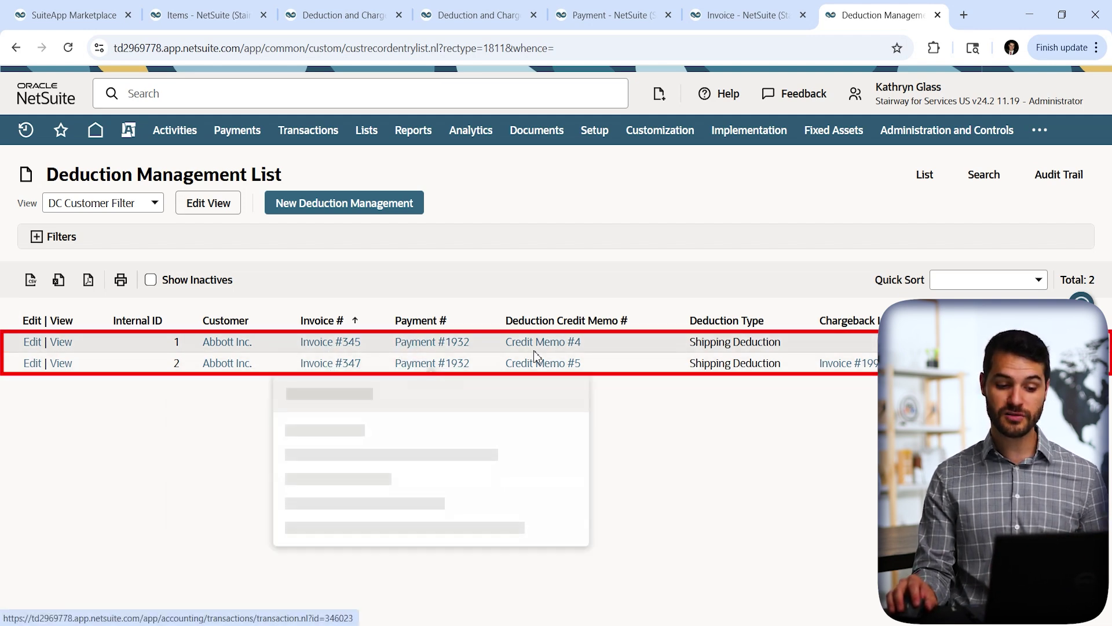
Step: Open the chargeback invoice of the Invoice #347 deduction in a new tab and review it
{"action": "mouse_move", "coordinate": [555, 366]}
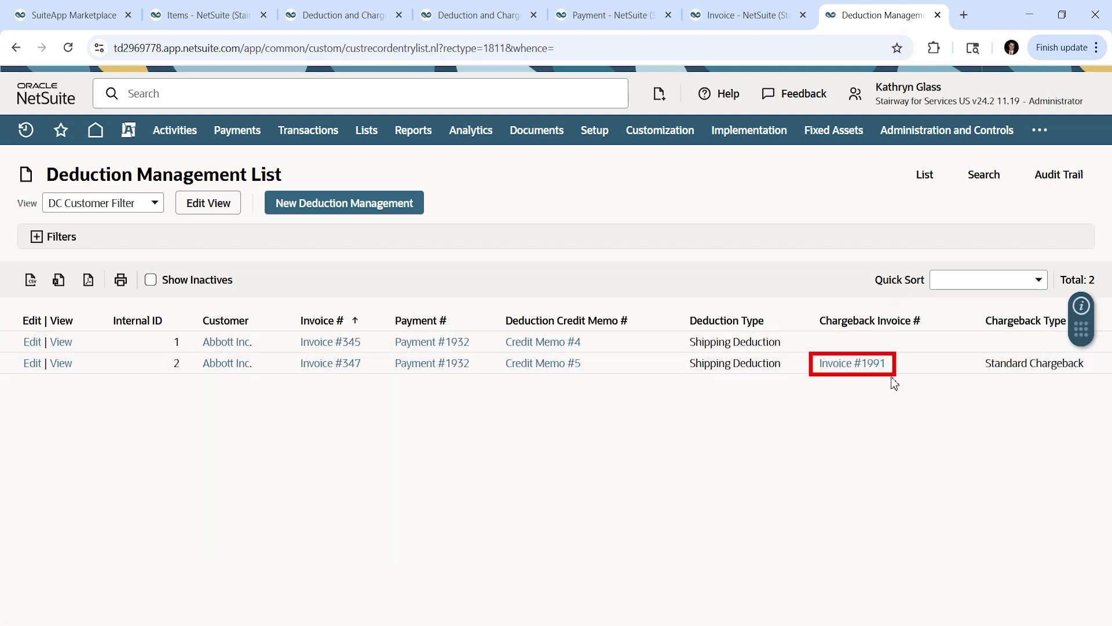
{"action": "middle_click", "coordinate": [866, 368]}
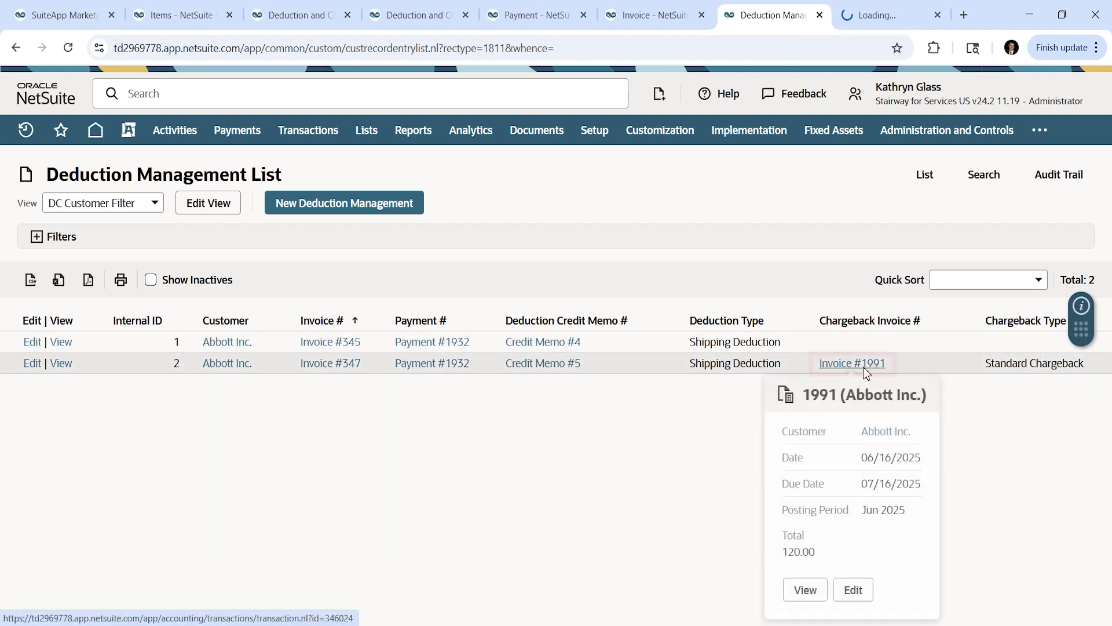
{"action": "left_click", "coordinate": [872, 14]}
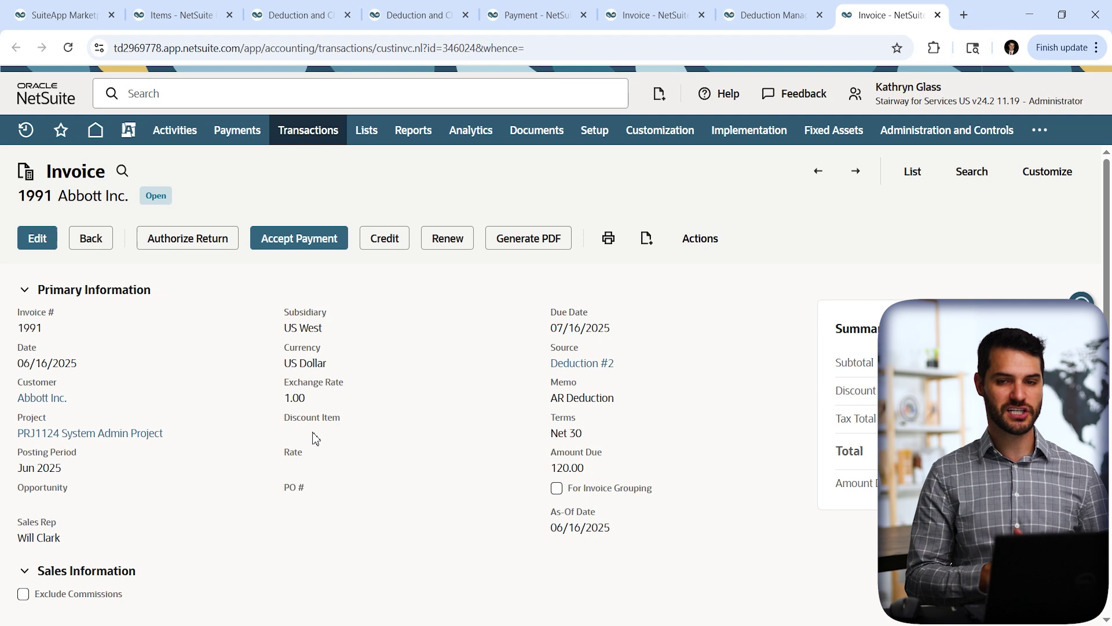
Step: Open the Write Off Limits list of Deduction Management in a new tab and open the US Dollar limit to review its settings
{"action": "mouse_move", "coordinate": [1042, 146]}
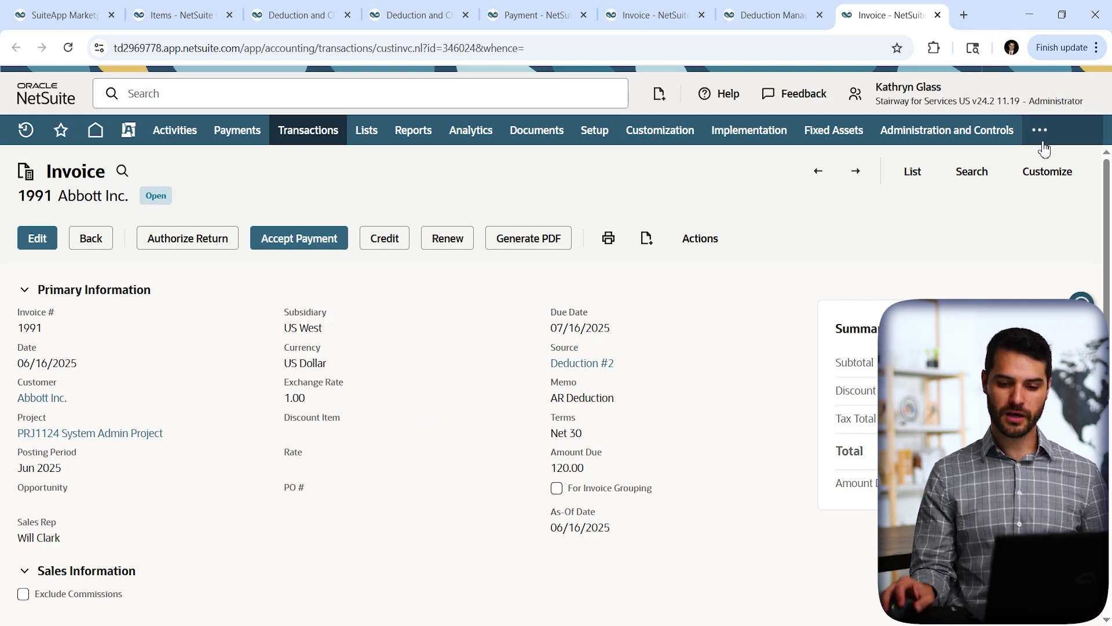
{"action": "mouse_move", "coordinate": [1030, 164]}
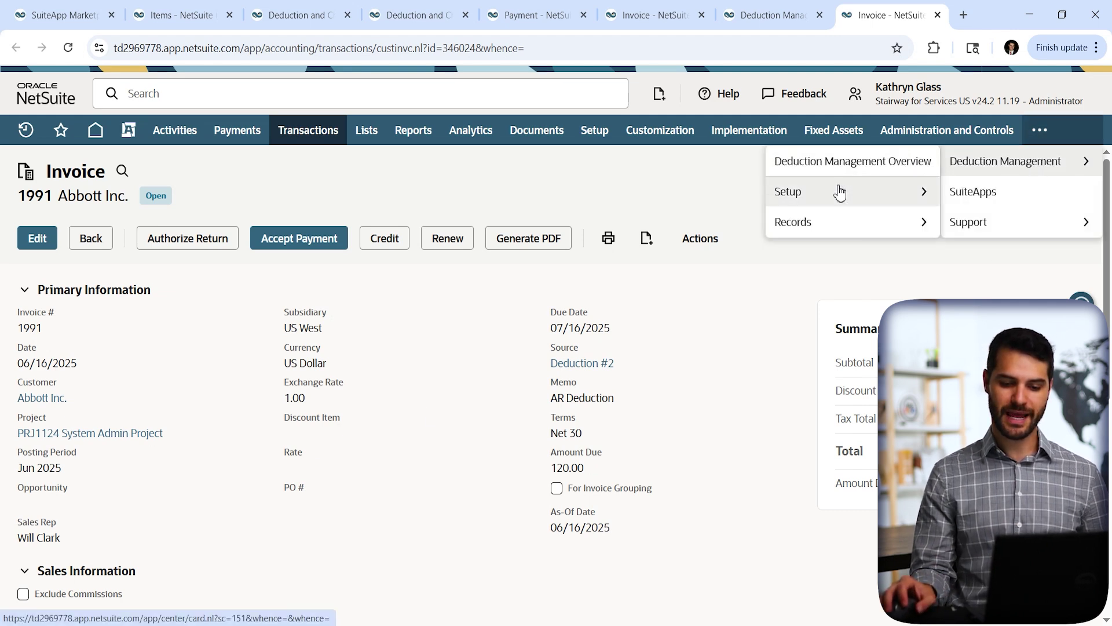
{"action": "mouse_move", "coordinate": [839, 196]}
{"action": "mouse_move", "coordinate": [657, 255]}
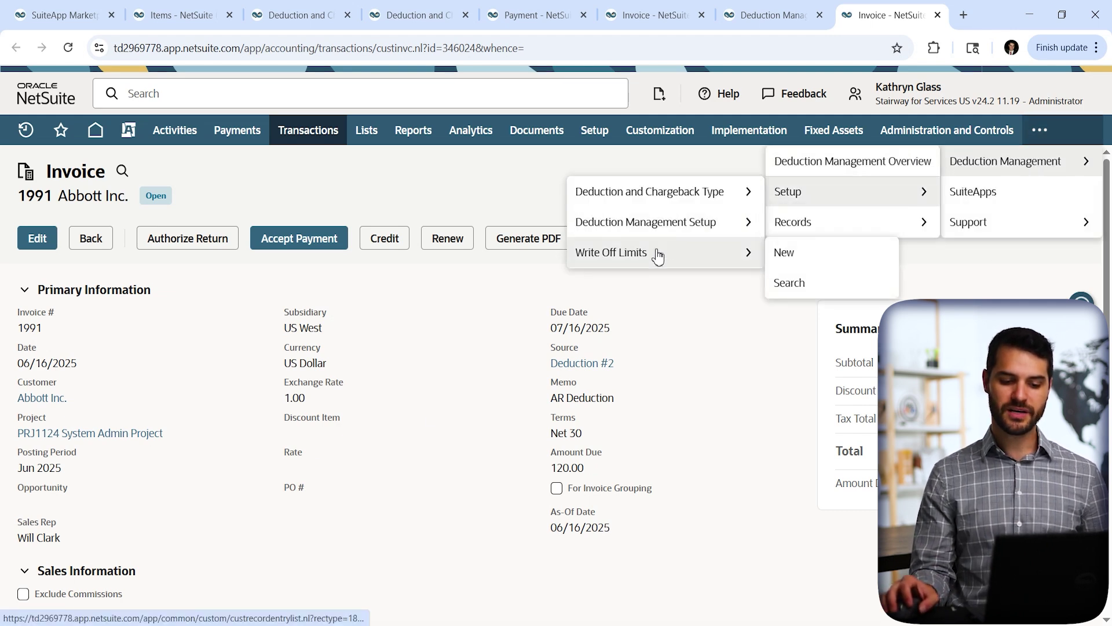
{"action": "middle_click", "coordinate": [658, 255]}
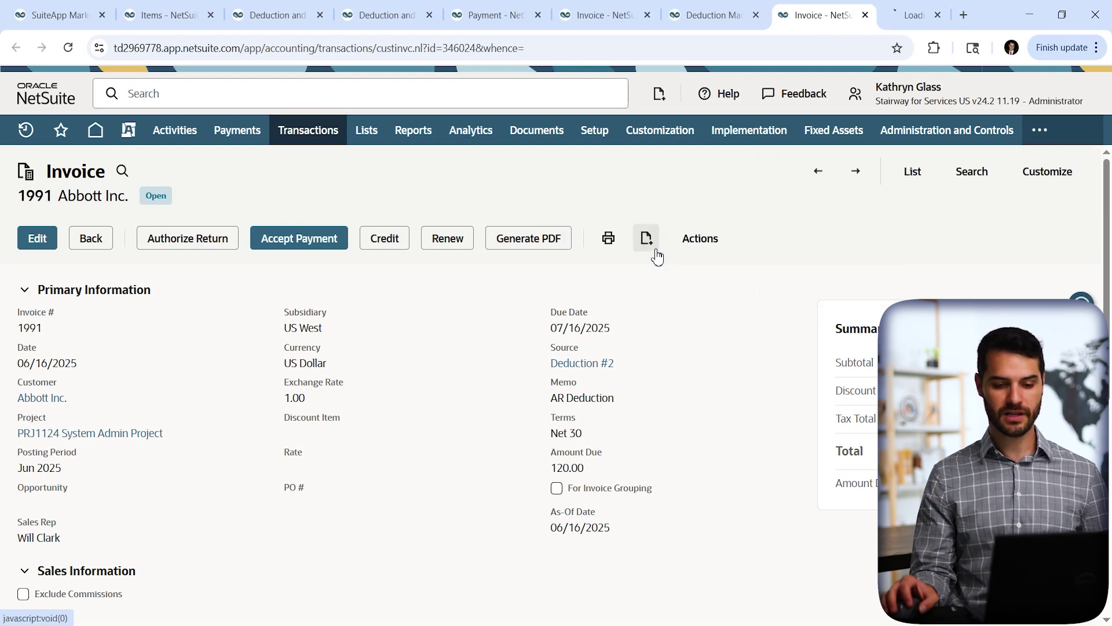
{"action": "left_click", "coordinate": [880, 16]}
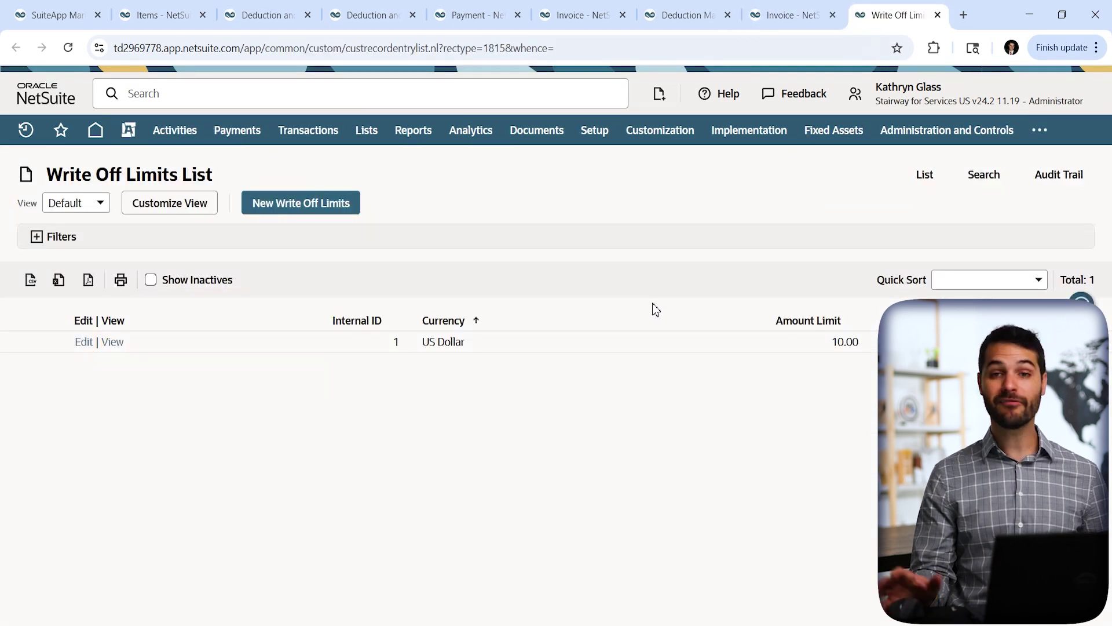
{"action": "left_click", "coordinate": [85, 345]}
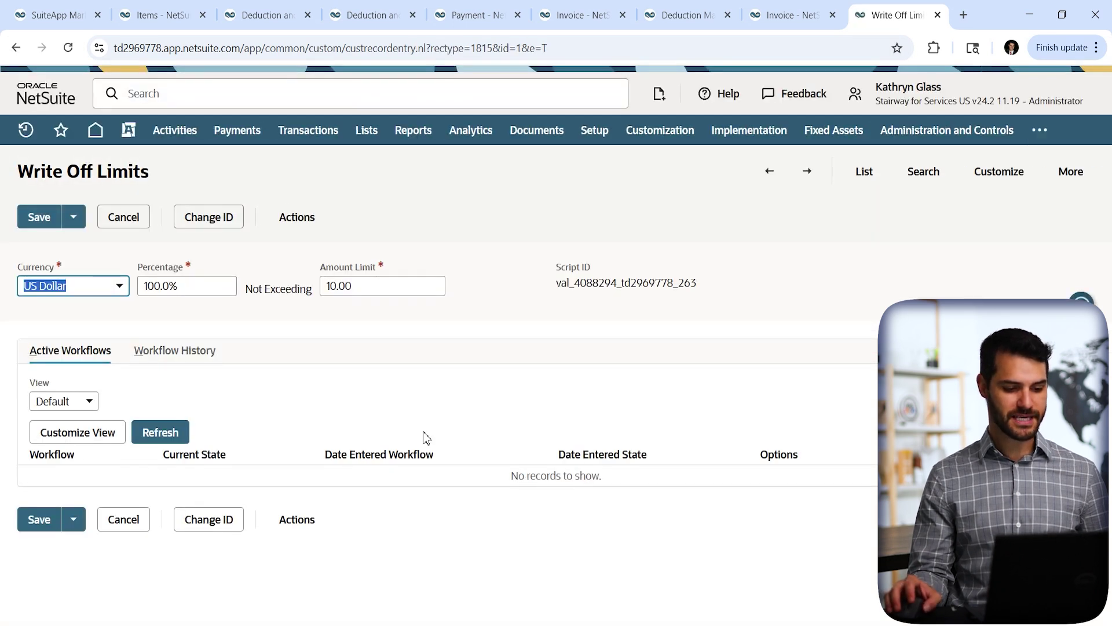
{"action": "left_click", "coordinate": [64, 306]}
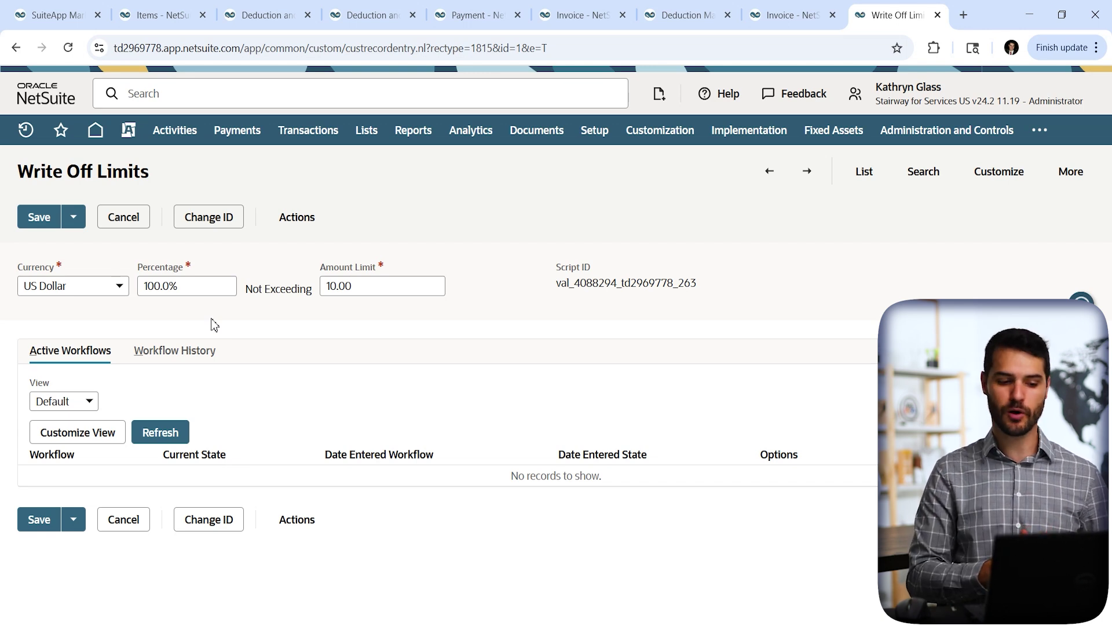
Step: Start a new customer payment in a separate tab and select Abbott Inc. as the customer
{"action": "mouse_move", "coordinate": [293, 136]}
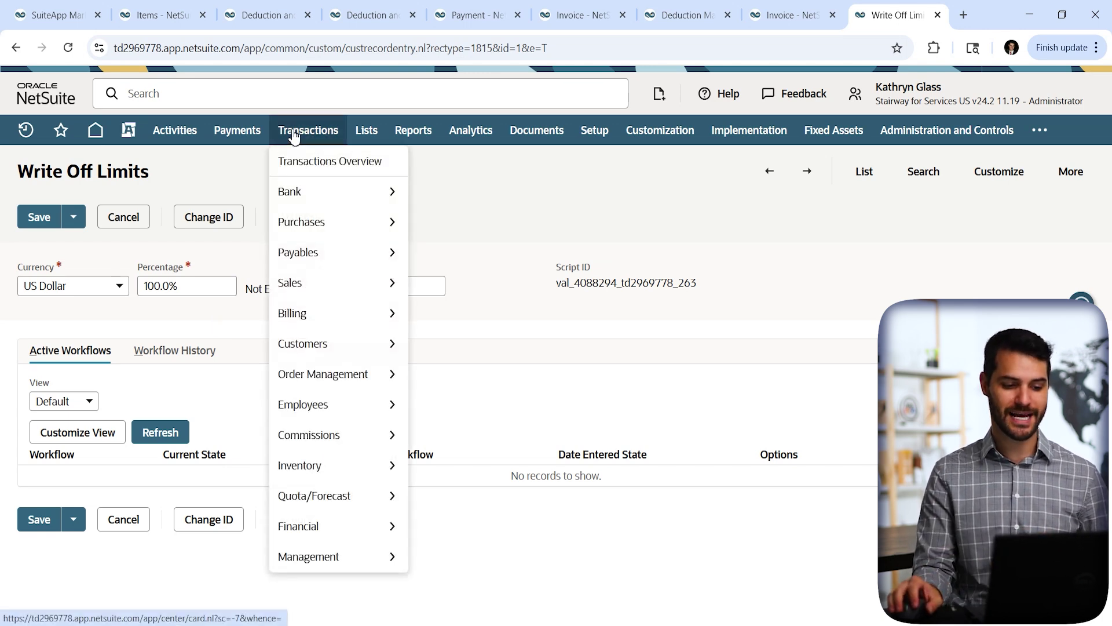
{"action": "mouse_move", "coordinate": [325, 350]}
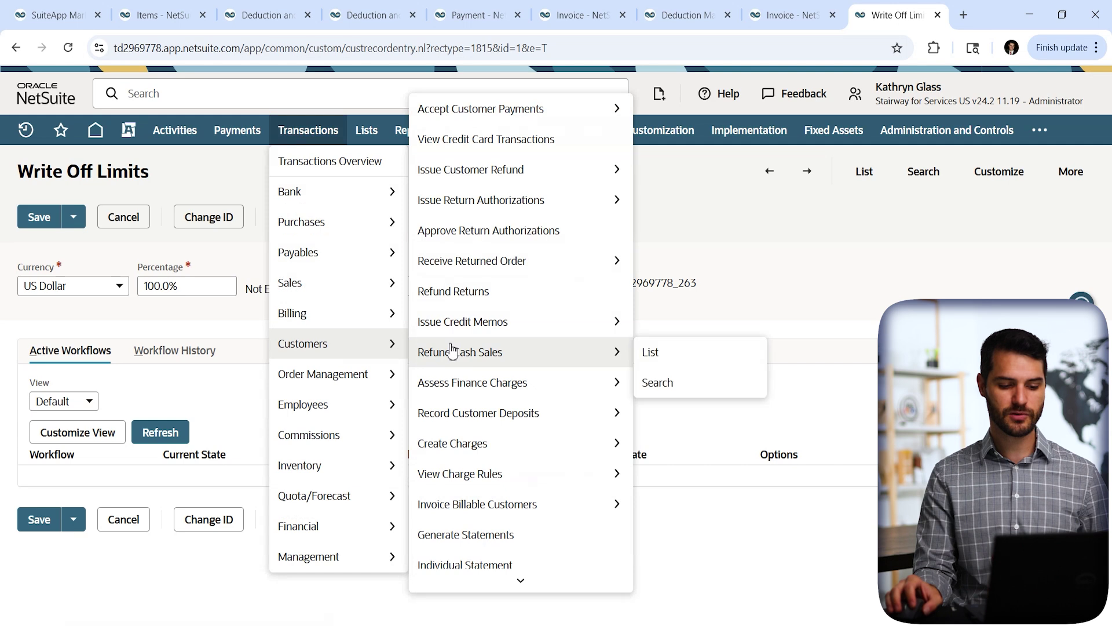
{"action": "mouse_move", "coordinate": [493, 118]}
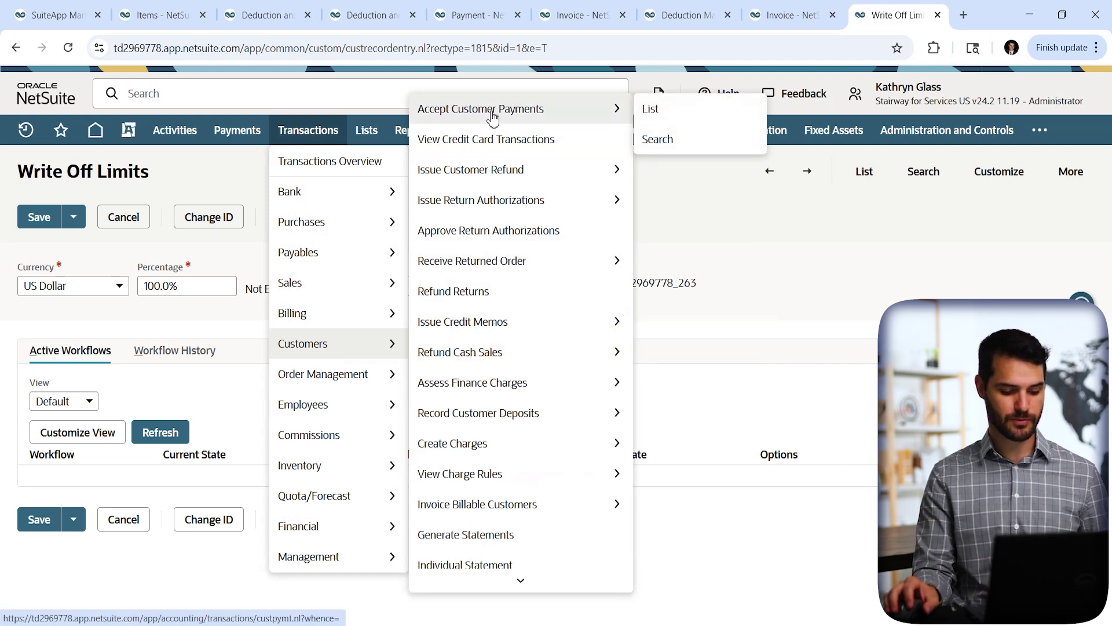
{"action": "middle_click", "coordinate": [491, 113]}
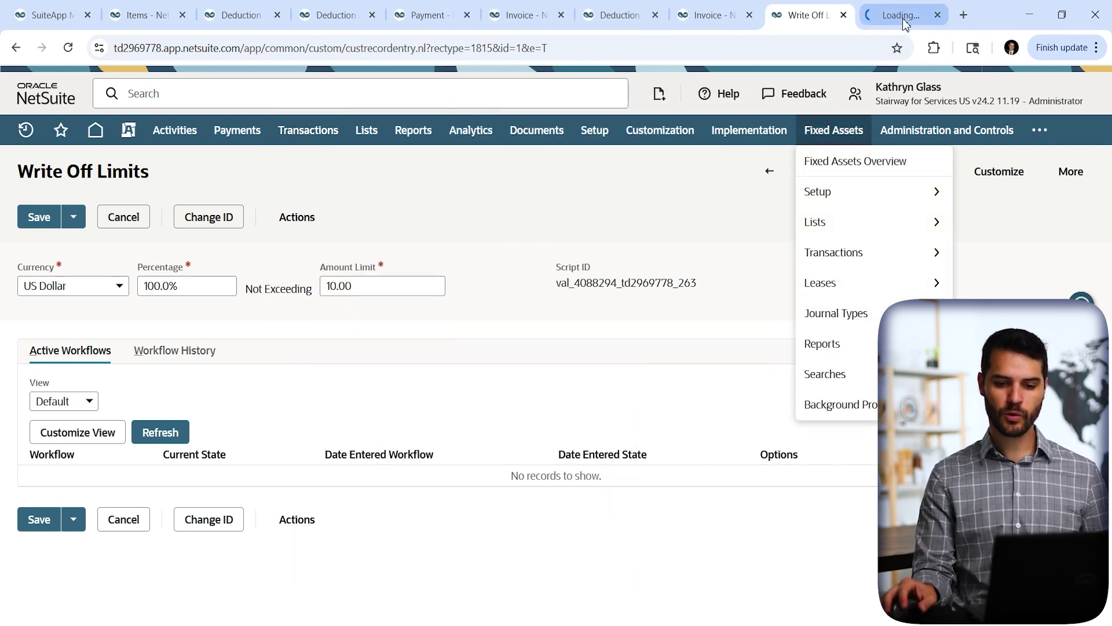
{"action": "left_click", "coordinate": [901, 17]}
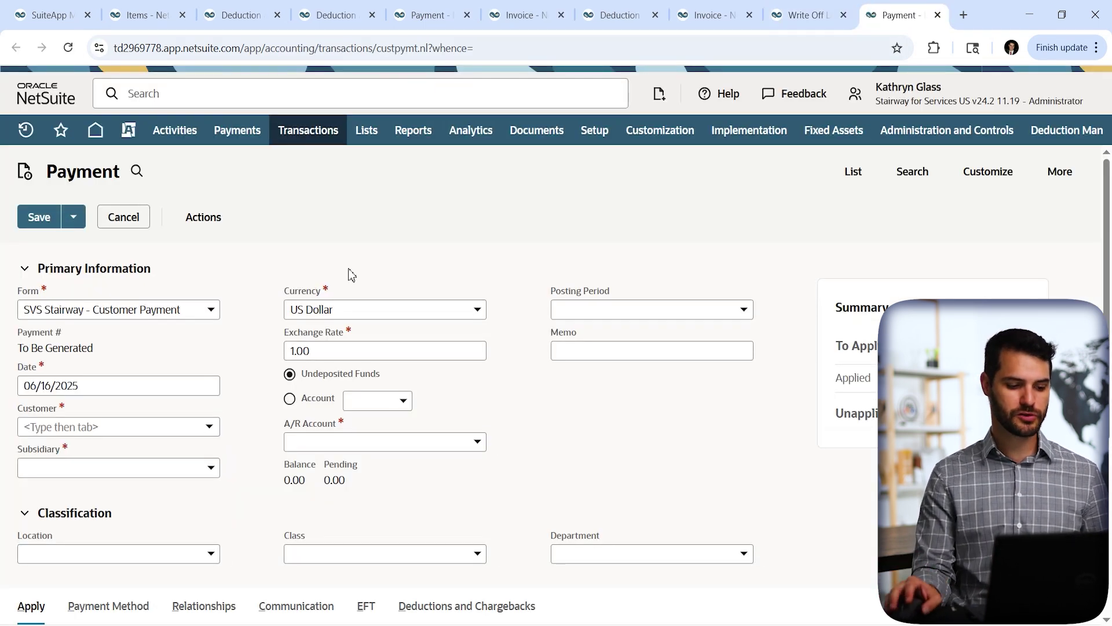
{"action": "left_click", "coordinate": [209, 426]}
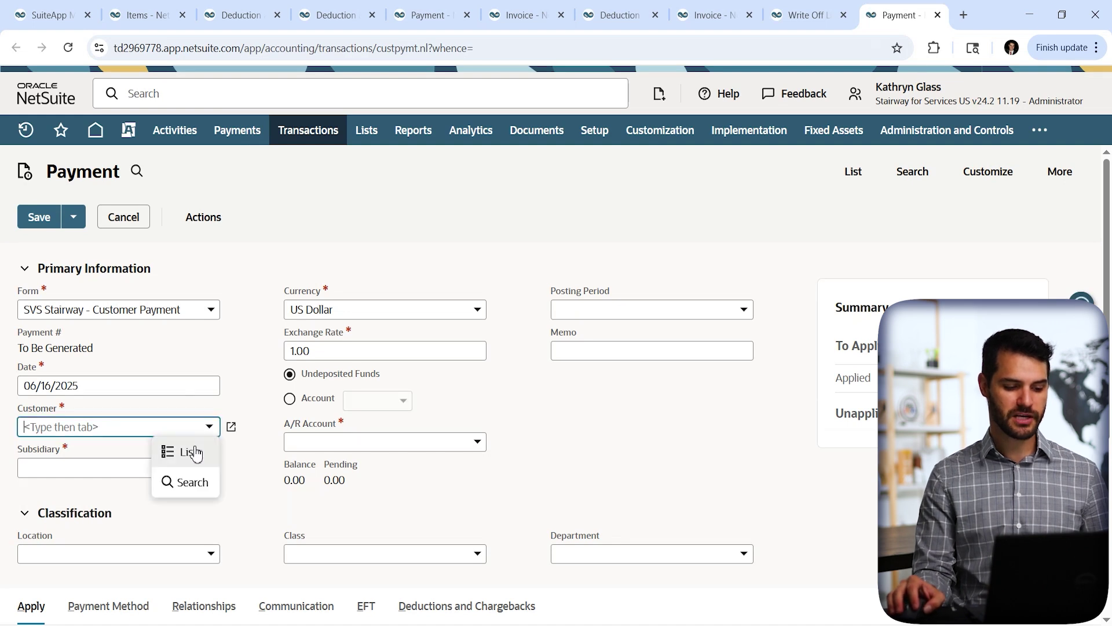
{"action": "left_click", "coordinate": [196, 452]}
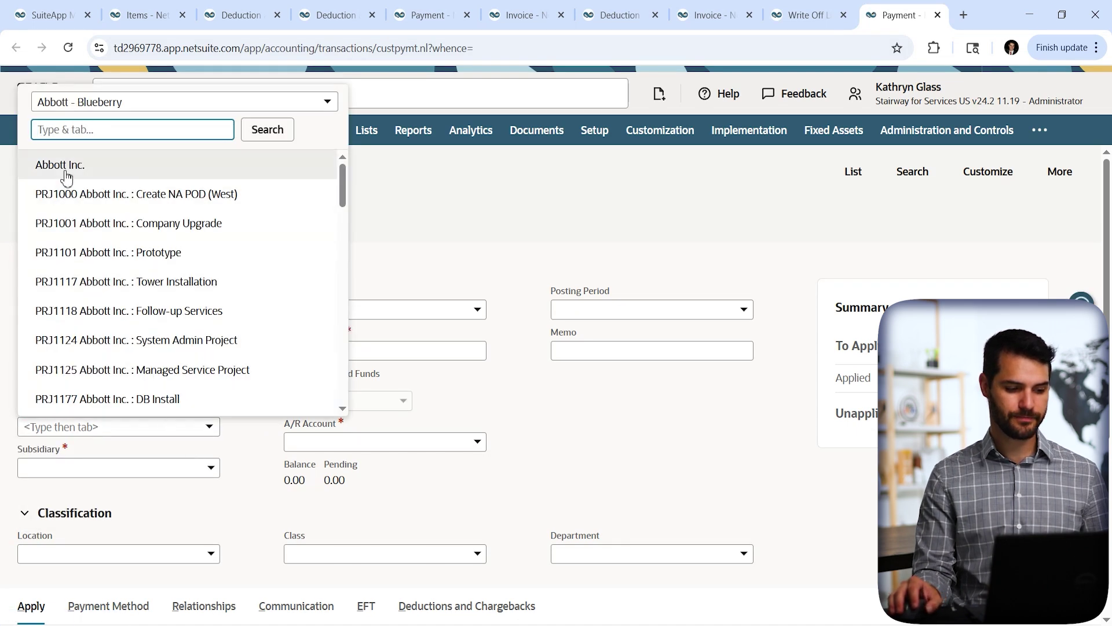
{"action": "left_click", "coordinate": [66, 168]}
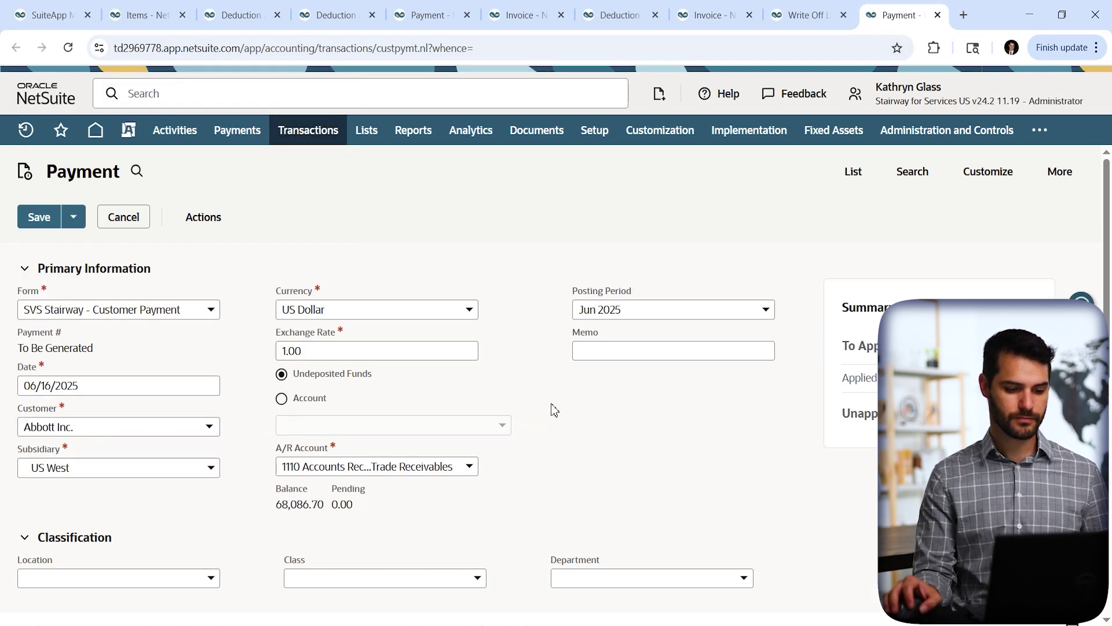
Step: Apply the payment to invoice 348 with a payment amount of 10,555.00 and save it
{"action": "scroll", "coordinate": [514, 359], "scroll_direction": "down", "scroll_amount": 2}
{"action": "scroll", "coordinate": [513, 359], "scroll_direction": "down", "scroll_amount": 7}
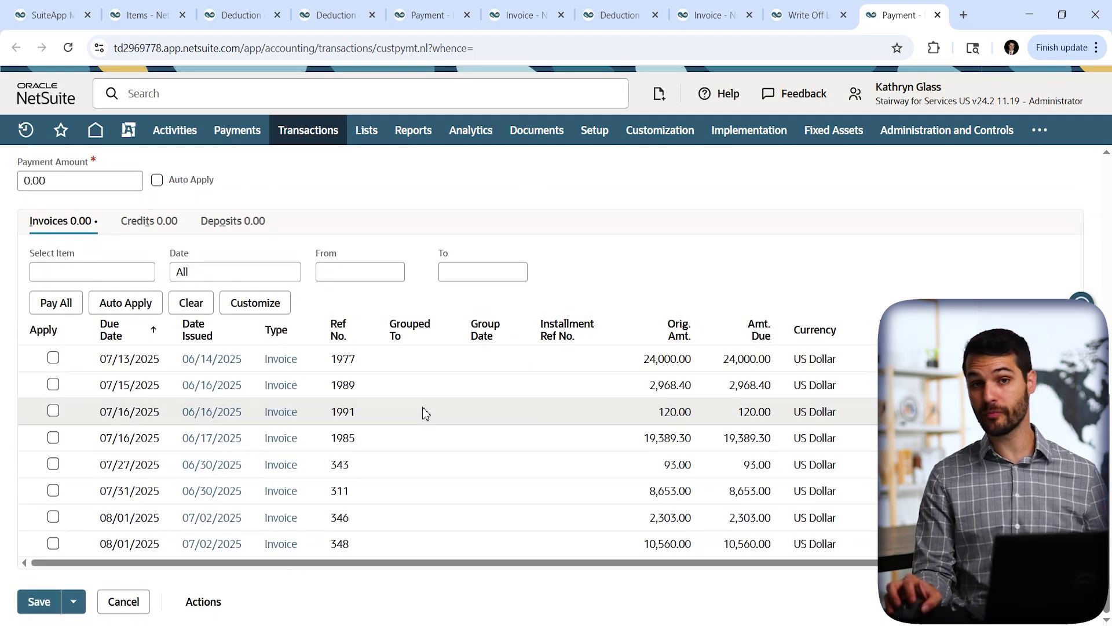
{"action": "left_click", "coordinate": [53, 543]}
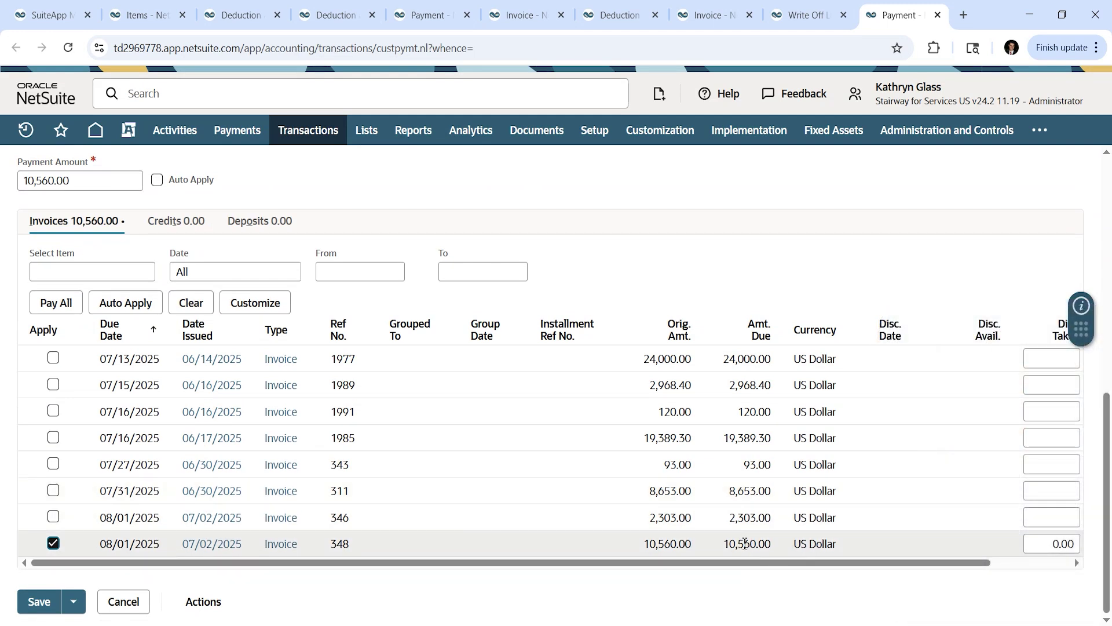
{"action": "left_click_drag", "start_coordinate": [793, 563], "coordinate": [954, 553]}
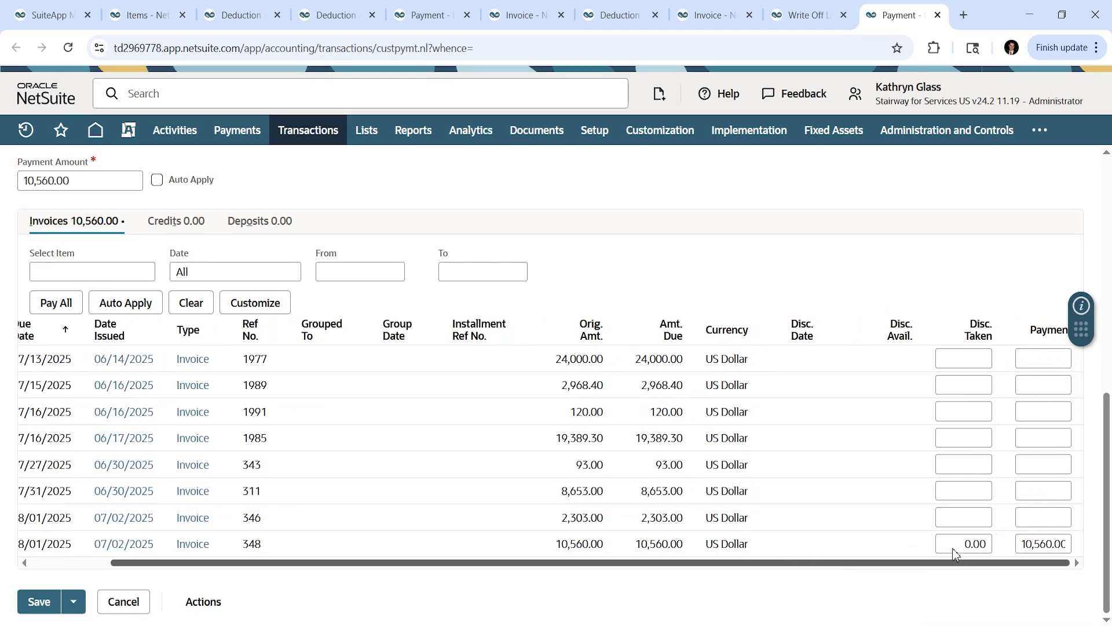
{"action": "left_click", "coordinate": [1049, 546]}
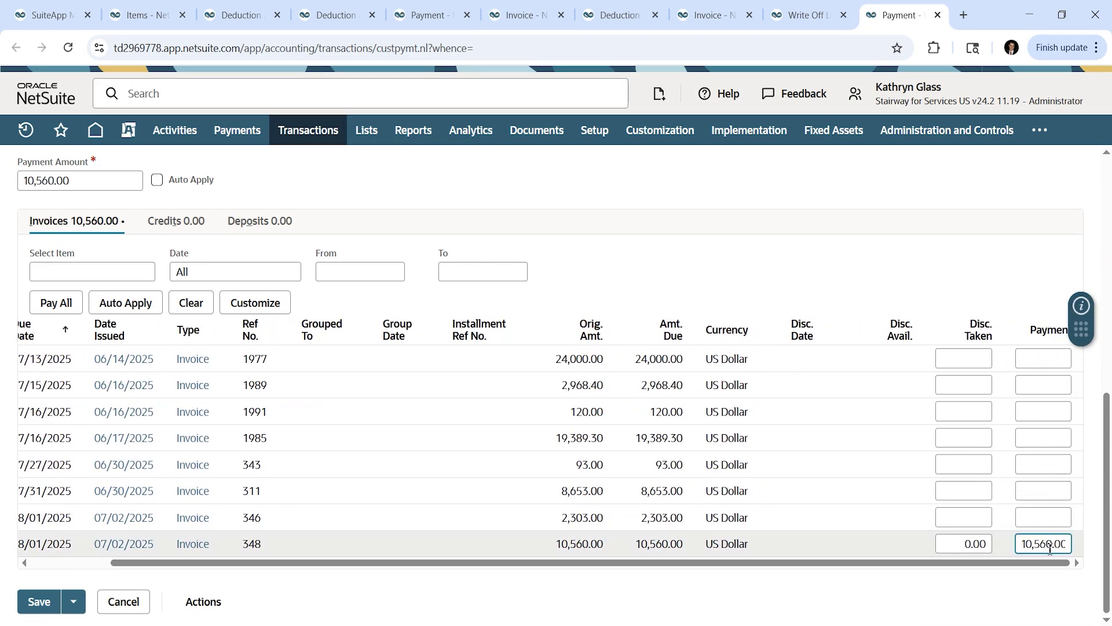
{"action": "key", "text": "BackSpace"}
{"action": "key", "text": "BackSpace"}
{"action": "type", "text": "55"}
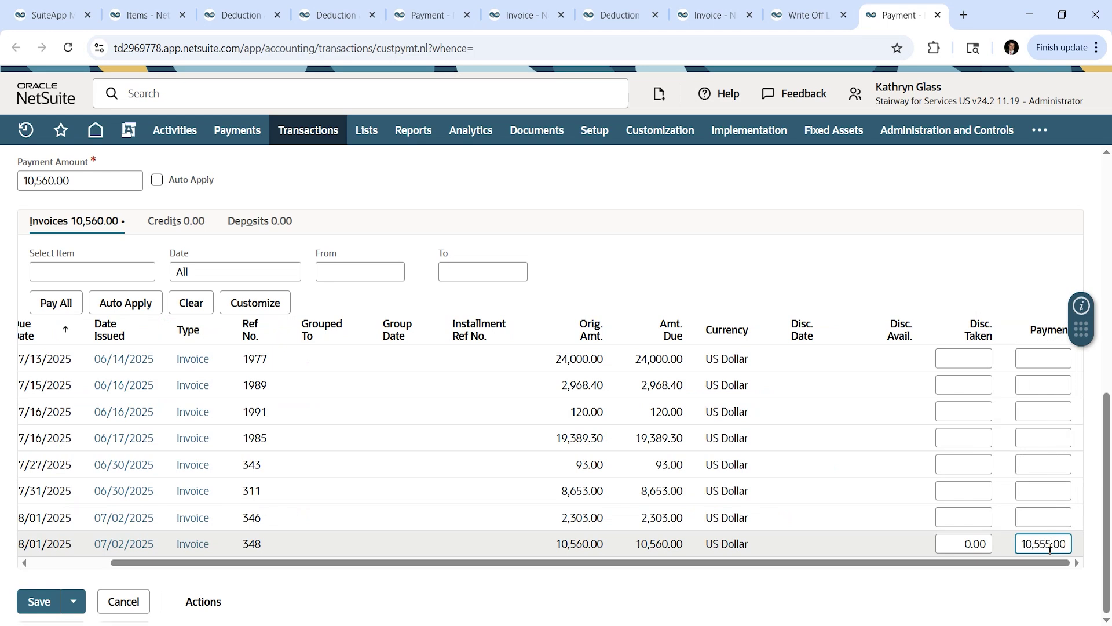
{"action": "left_click", "coordinate": [770, 190]}
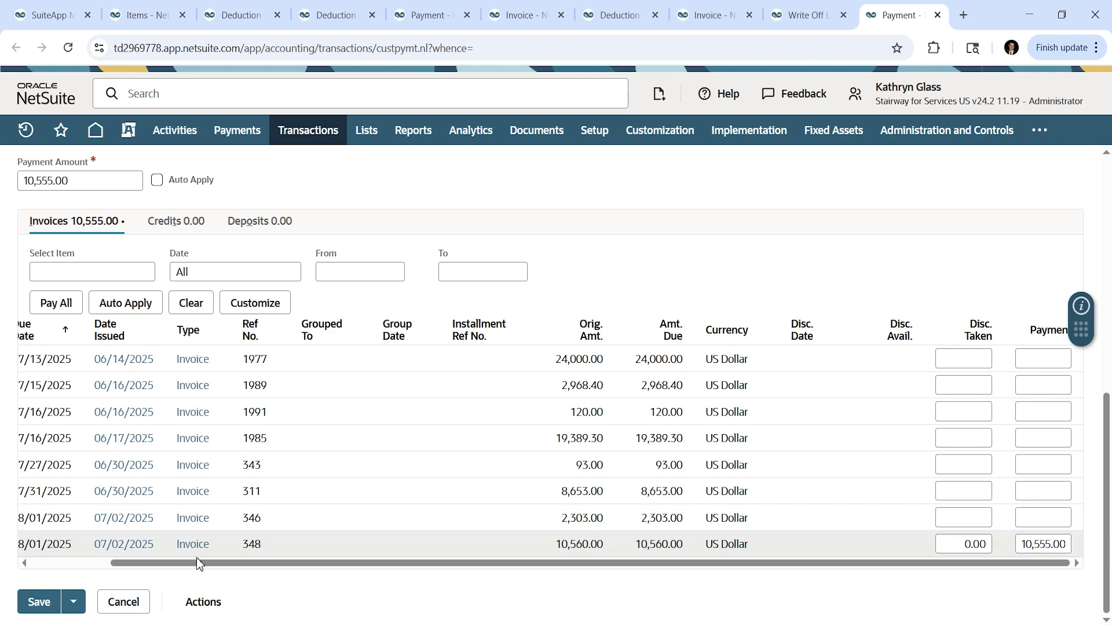
{"action": "left_click_drag", "start_coordinate": [196, 563], "coordinate": [117, 562]}
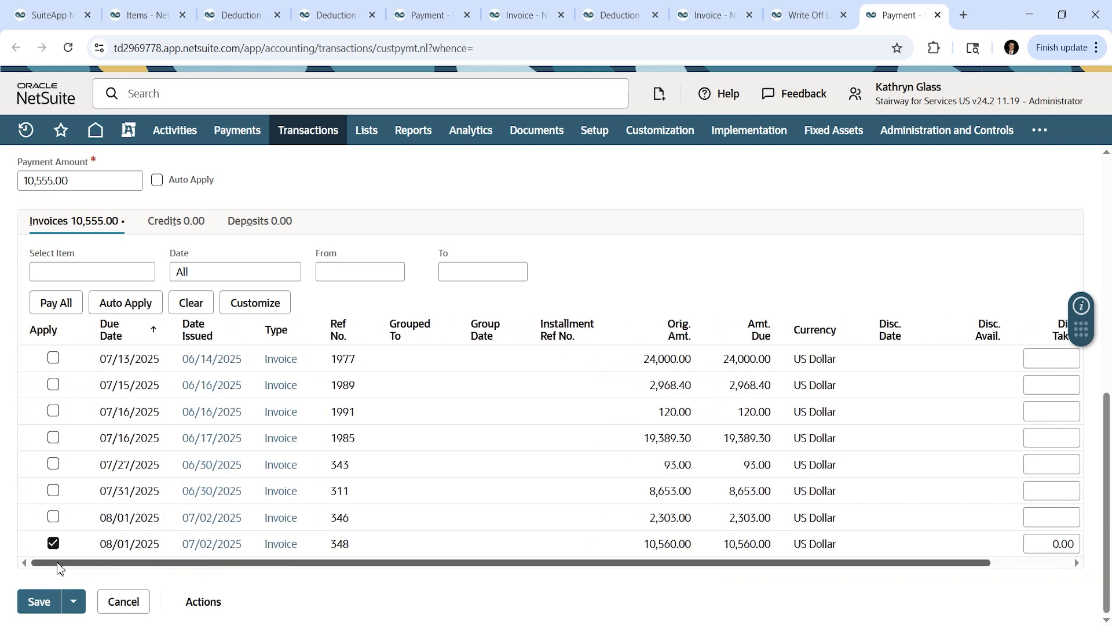
{"action": "left_click", "coordinate": [39, 602]}
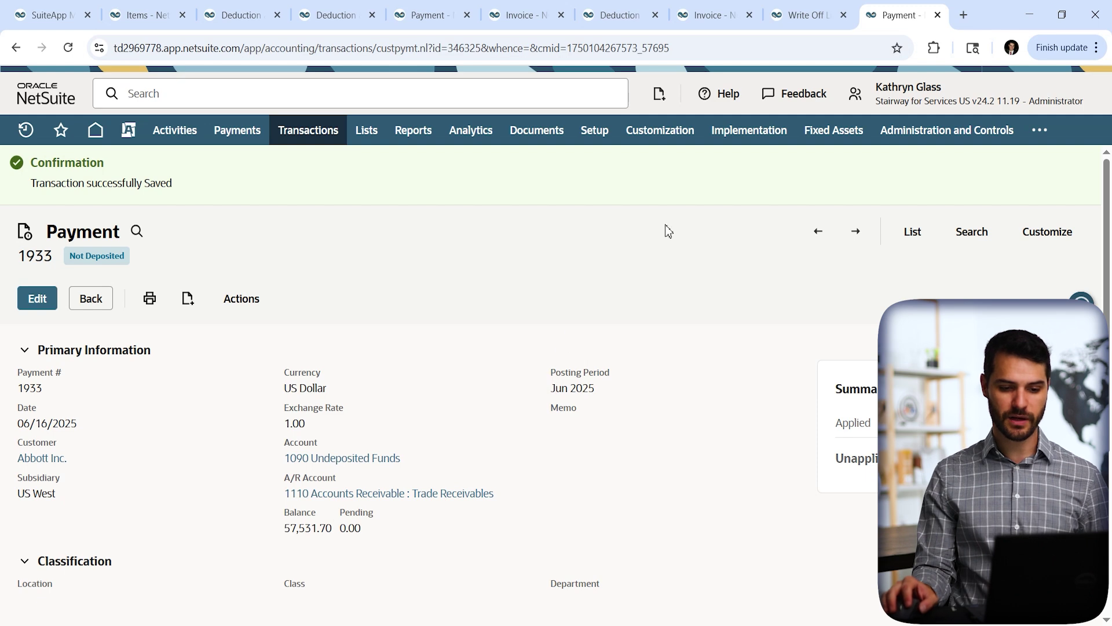
Step: Open the Scripts list and show the range from Customscript_dad_bundle_install to Customscript_dt_su_updatepage
{"action": "mouse_move", "coordinate": [674, 141]}
{"action": "mouse_move", "coordinate": [676, 236]}
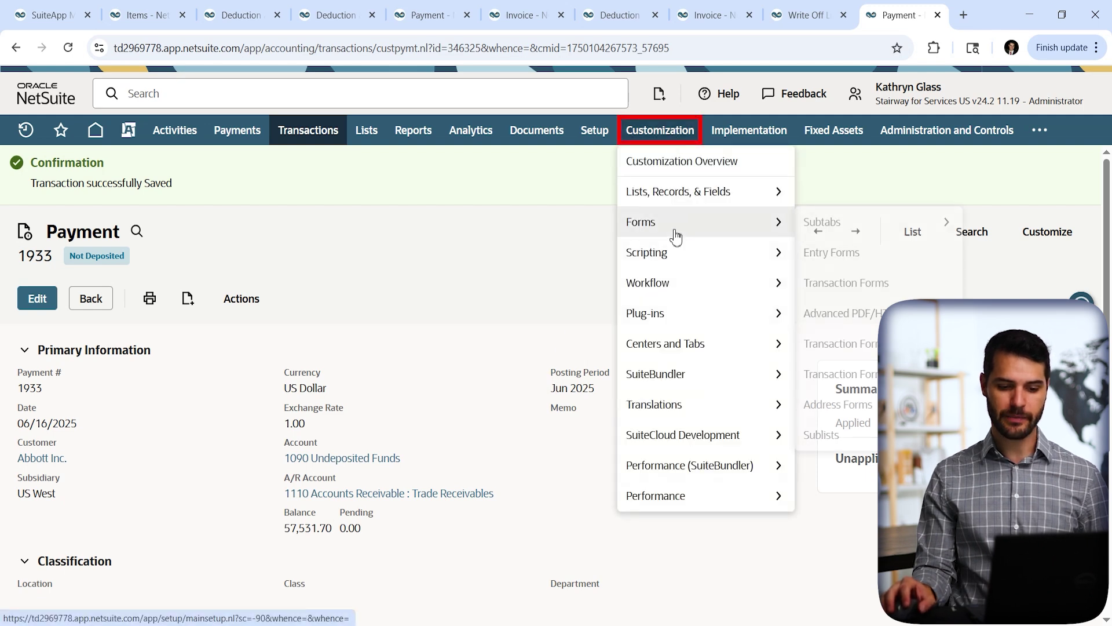
{"action": "left_click", "coordinate": [823, 255]}
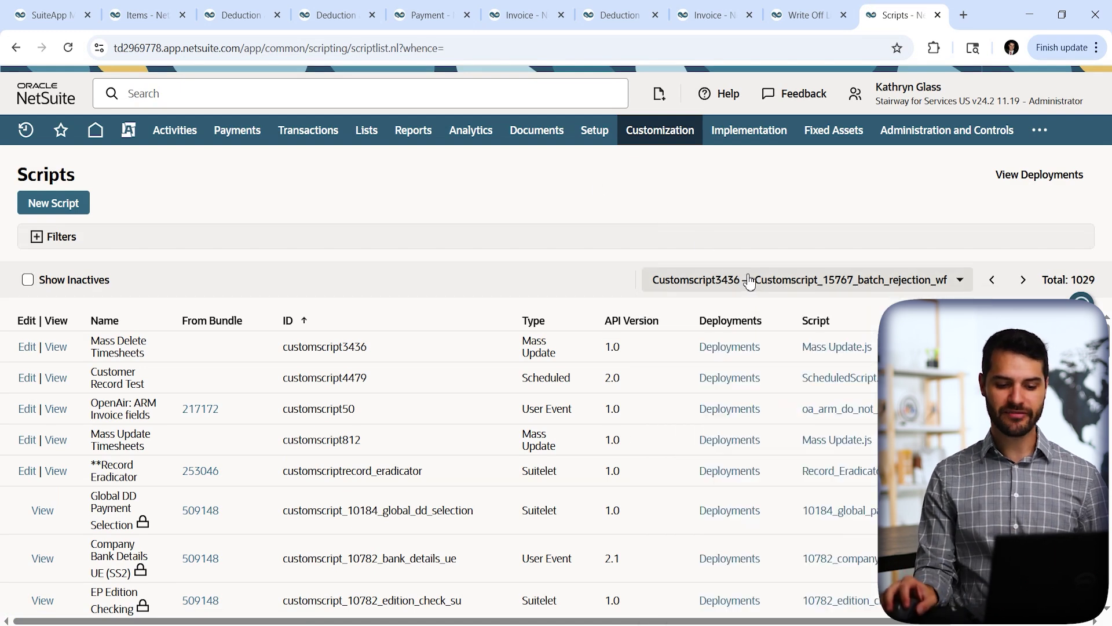
{"action": "left_click", "coordinate": [770, 283]}
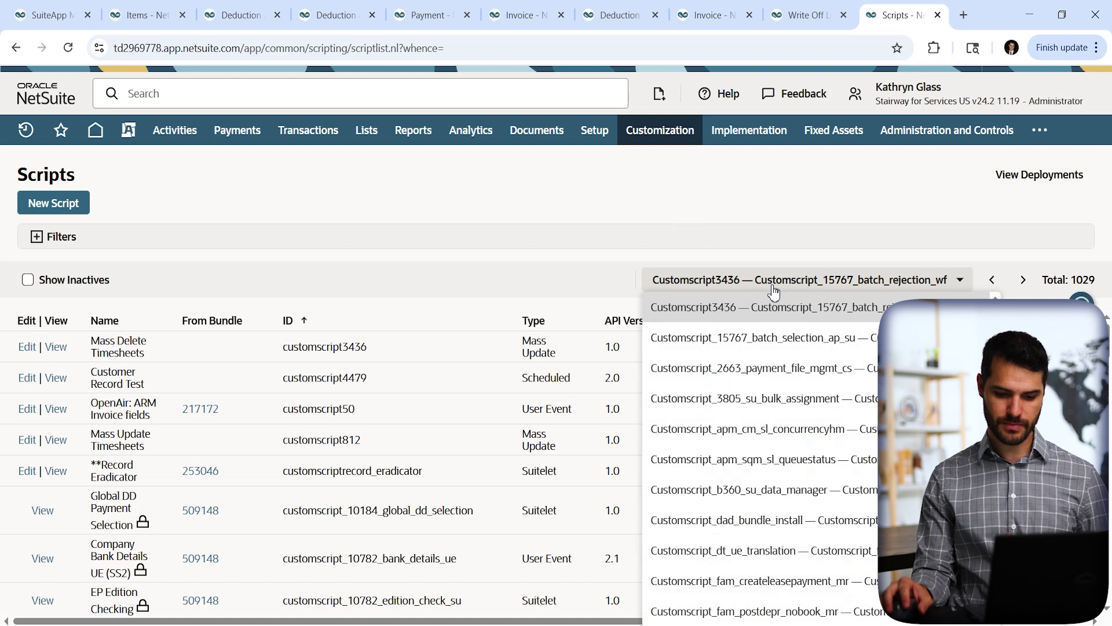
{"action": "scroll", "coordinate": [779, 373], "scroll_direction": "down", "scroll_amount": 2}
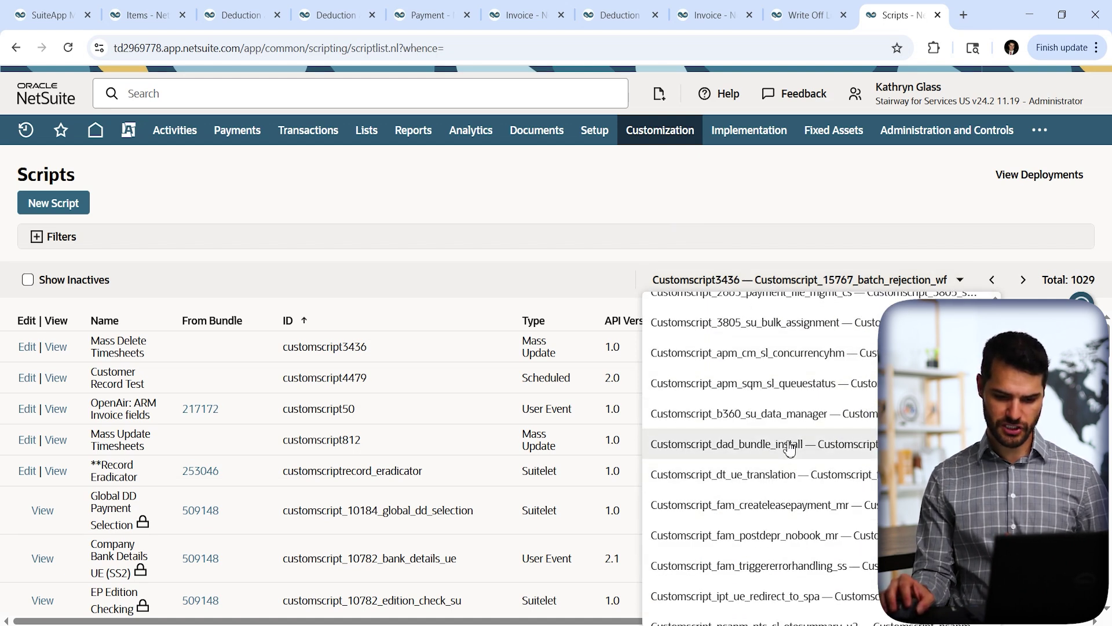
{"action": "left_click", "coordinate": [788, 443]}
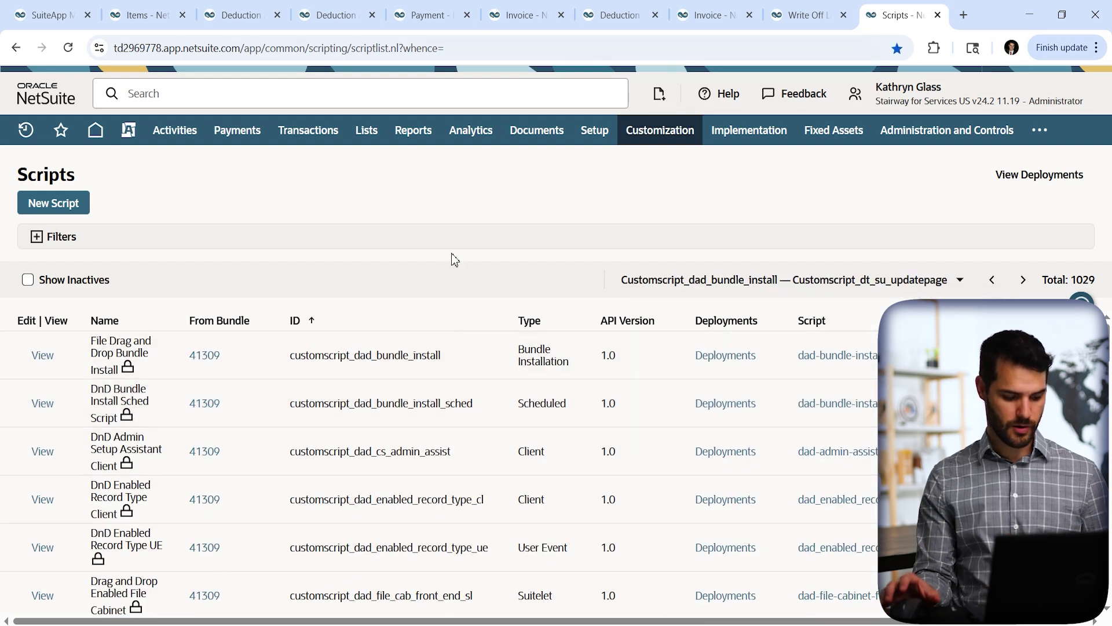
Step: Search the page for "writeoff" and go through the matches to the DC Small Balances Write Off MR script
{"action": "key", "text": "ctrl+f"}
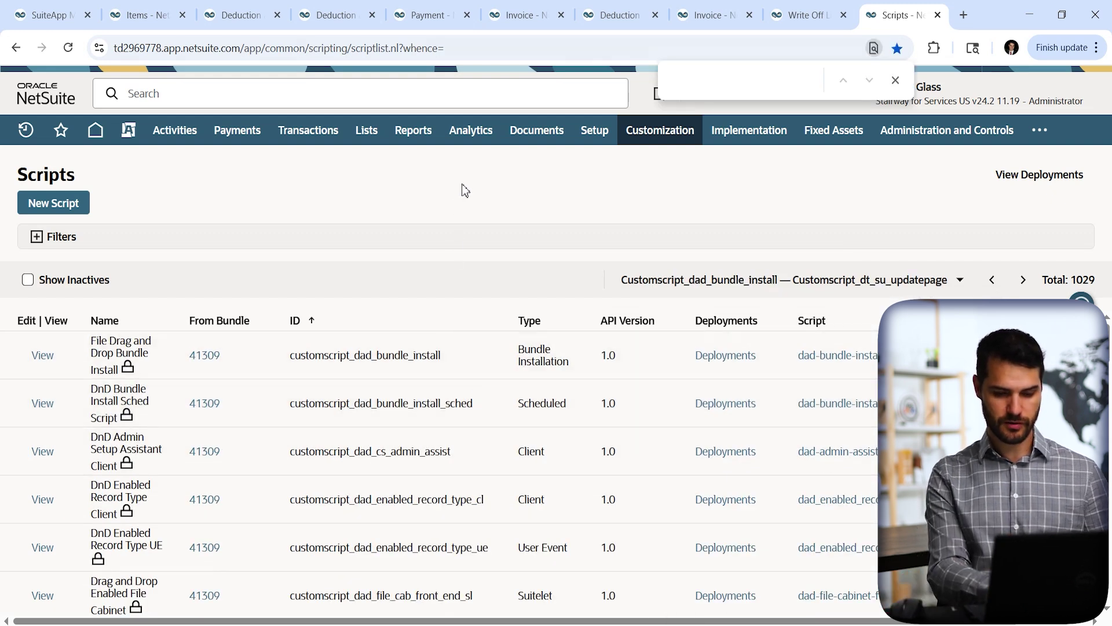
{"action": "type", "text": "writeoff"}
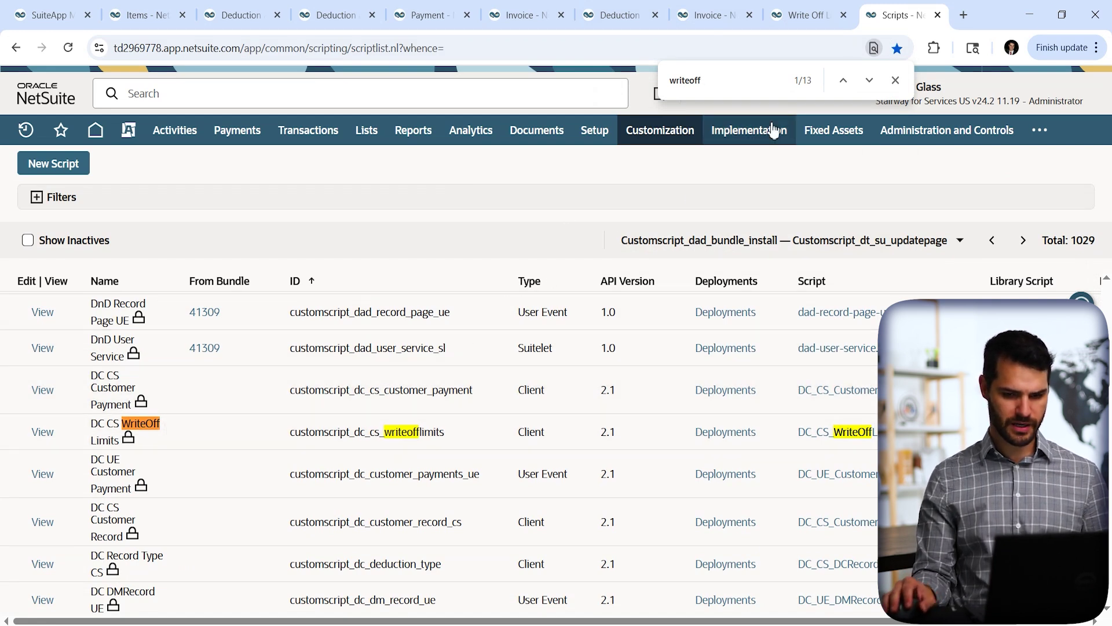
{"action": "left_click", "coordinate": [870, 80]}
{"action": "left_click", "coordinate": [870, 80]}
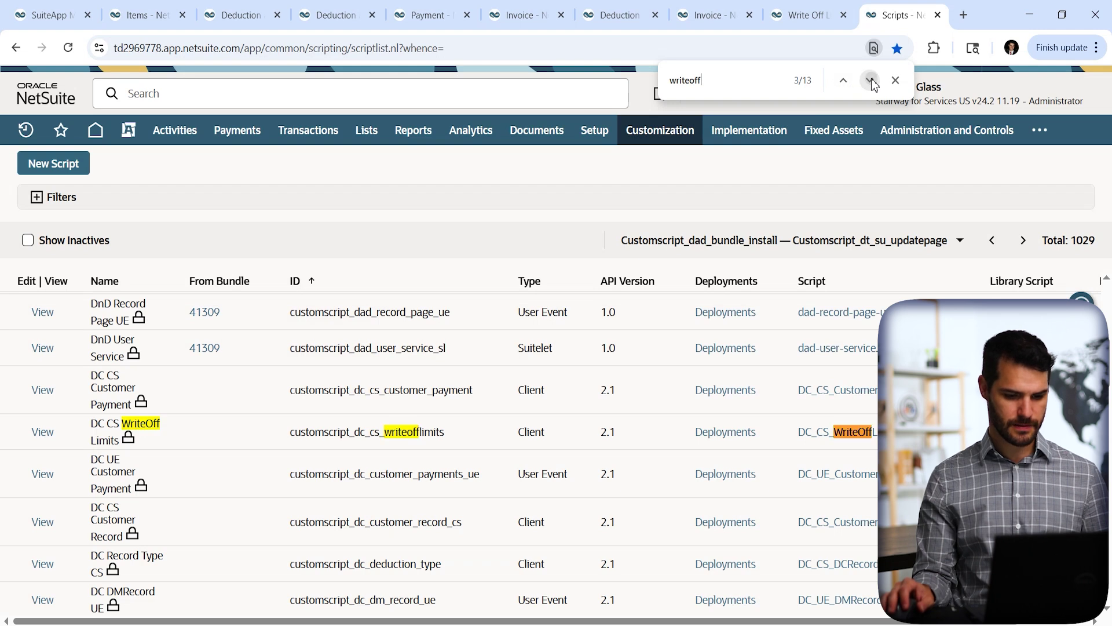
{"action": "left_click", "coordinate": [871, 81]}
{"action": "left_click", "coordinate": [871, 80]}
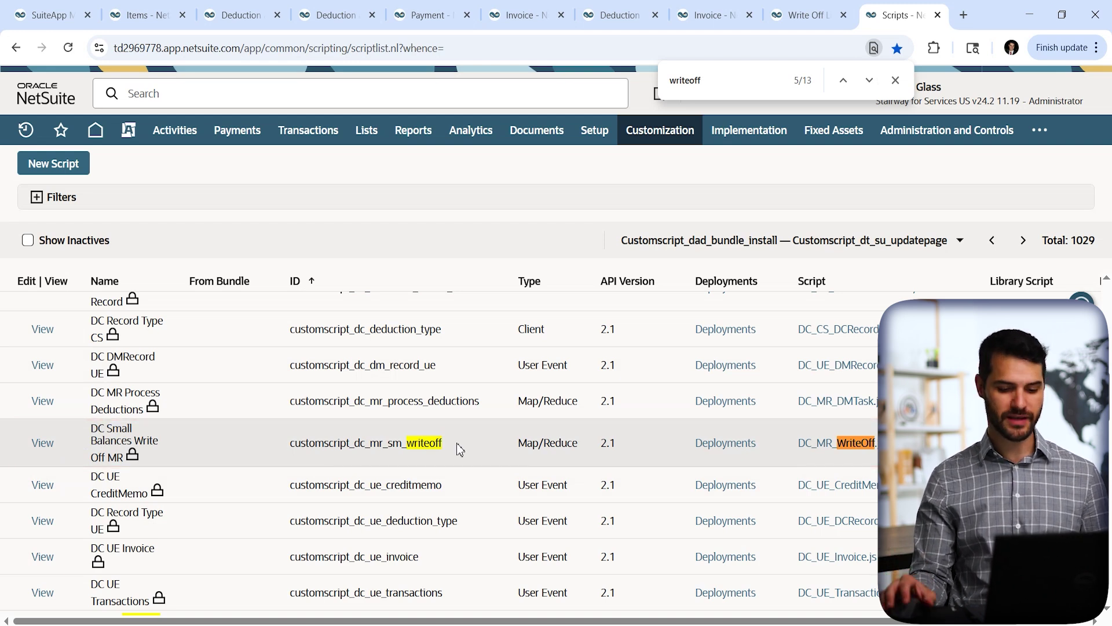
Step: Create a new deployment for the DC Small Balances Write Off MR script and schedule it as a weekly event
{"action": "left_click", "coordinate": [736, 447]}
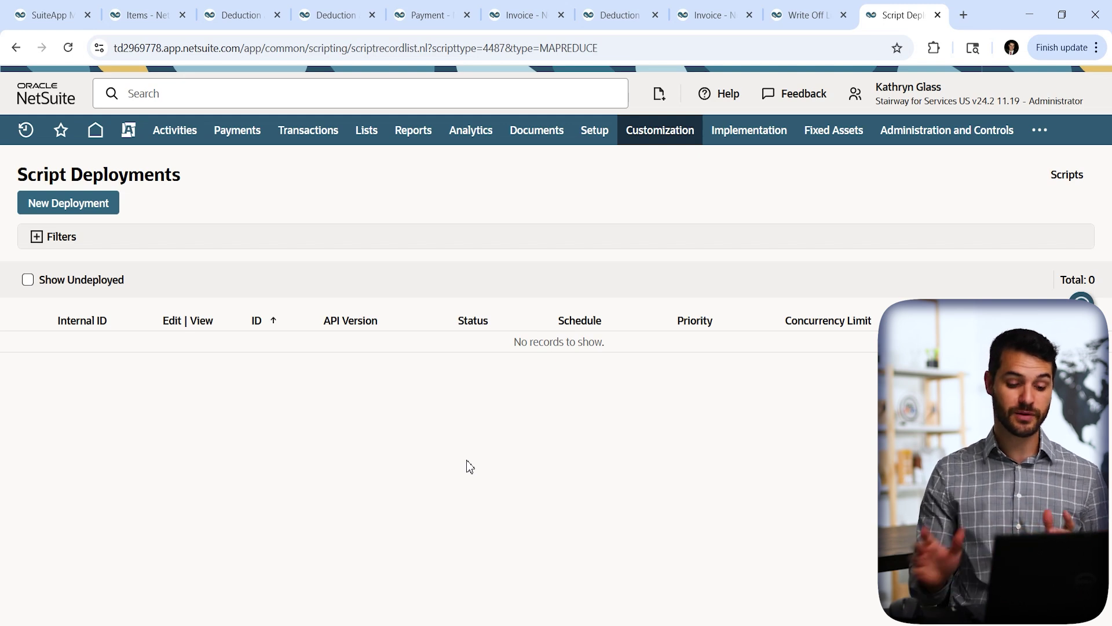
{"action": "left_click", "coordinate": [70, 205]}
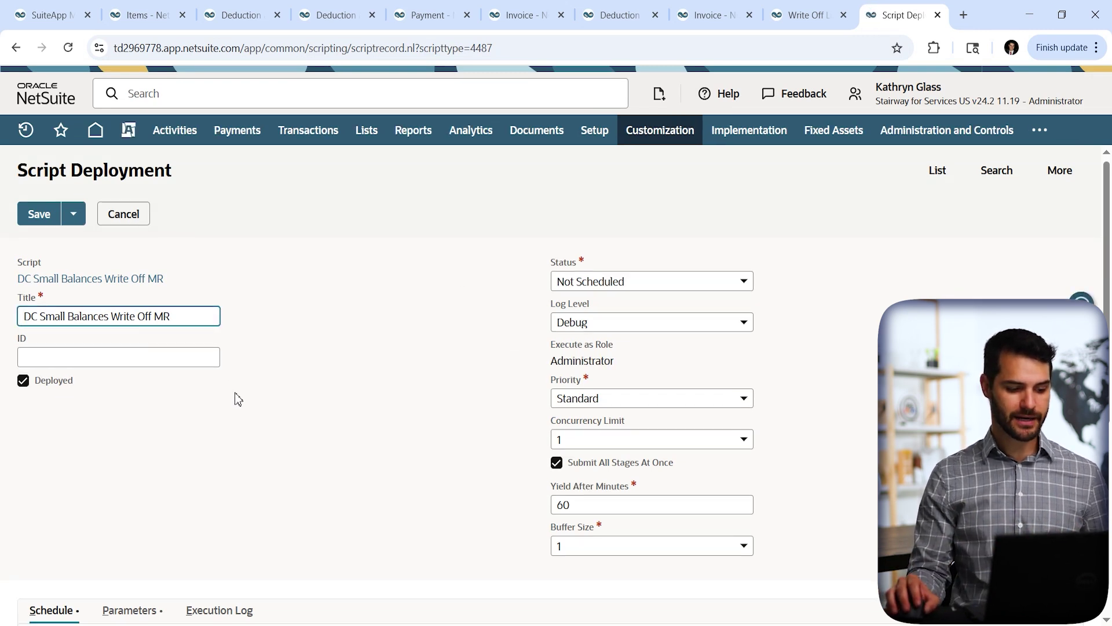
{"action": "scroll", "coordinate": [238, 400], "scroll_direction": "down", "scroll_amount": 5}
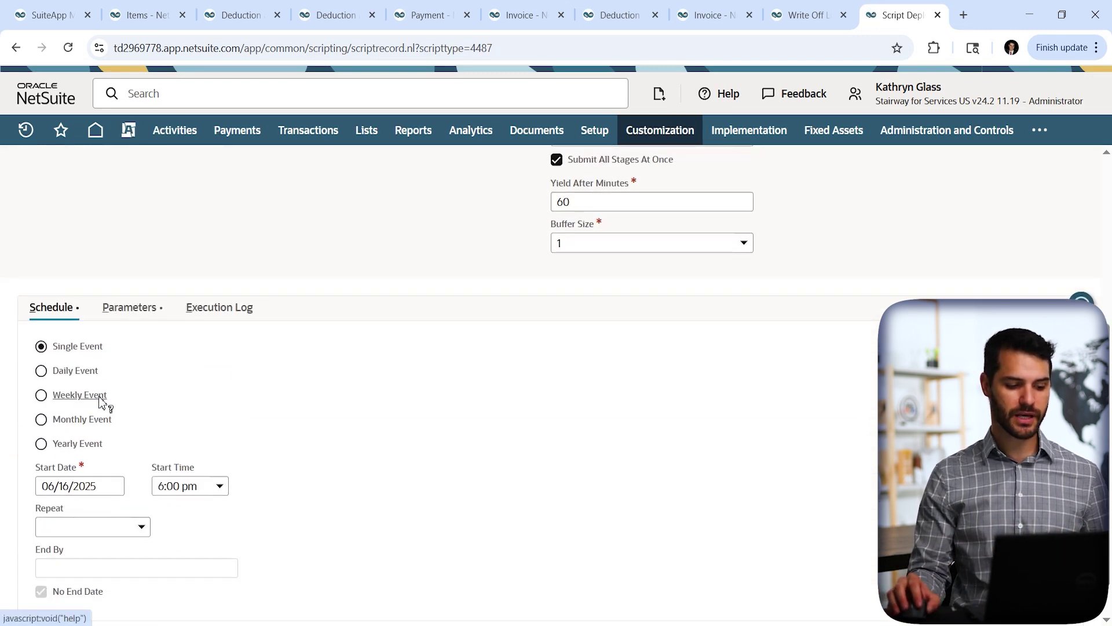
{"action": "left_click", "coordinate": [42, 396]}
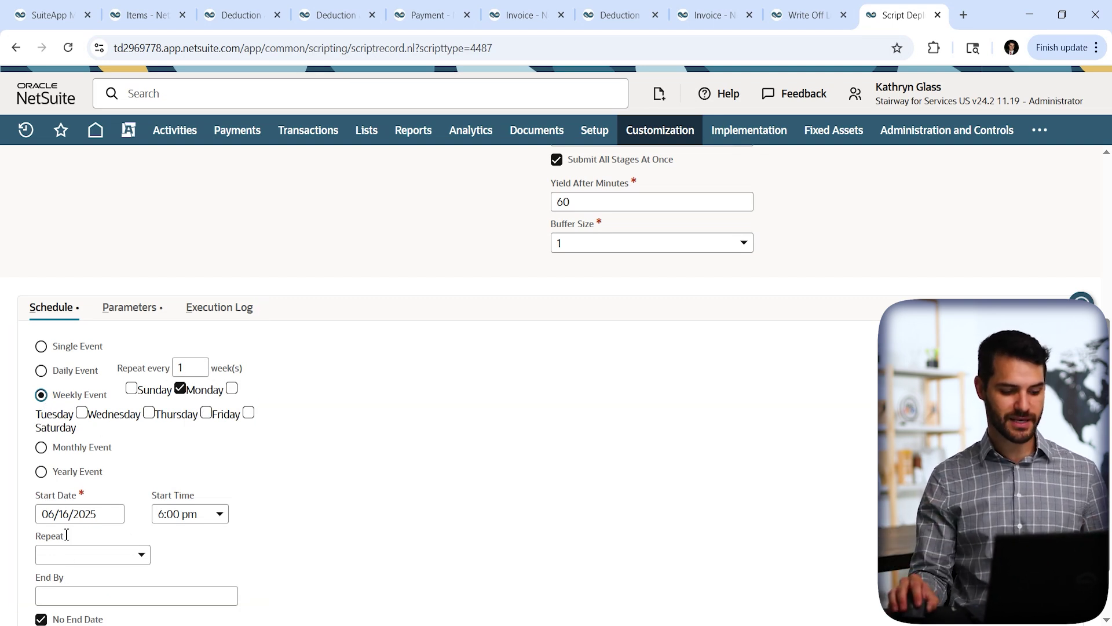
{"action": "scroll", "coordinate": [199, 472], "scroll_direction": "down", "scroll_amount": 2}
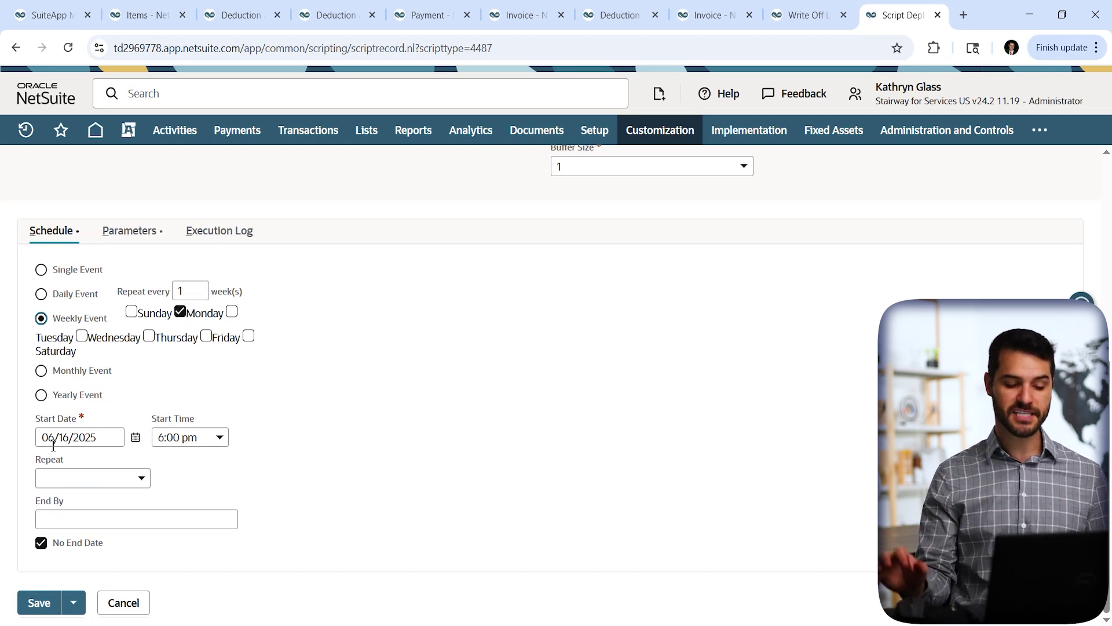
Step: Set the deployment's subsidiary parameter to Parent Company and its Small Balances Write Off Type to Small Balance Write Off
{"action": "scroll", "coordinate": [374, 408], "scroll_direction": "up", "scroll_amount": 4}
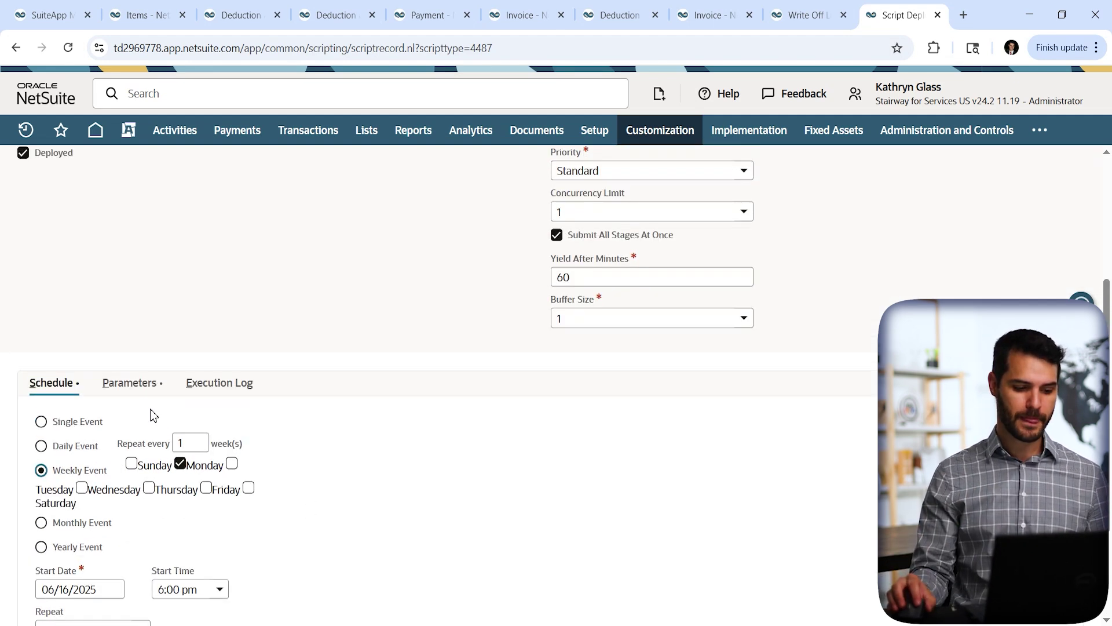
{"action": "left_click", "coordinate": [132, 389]}
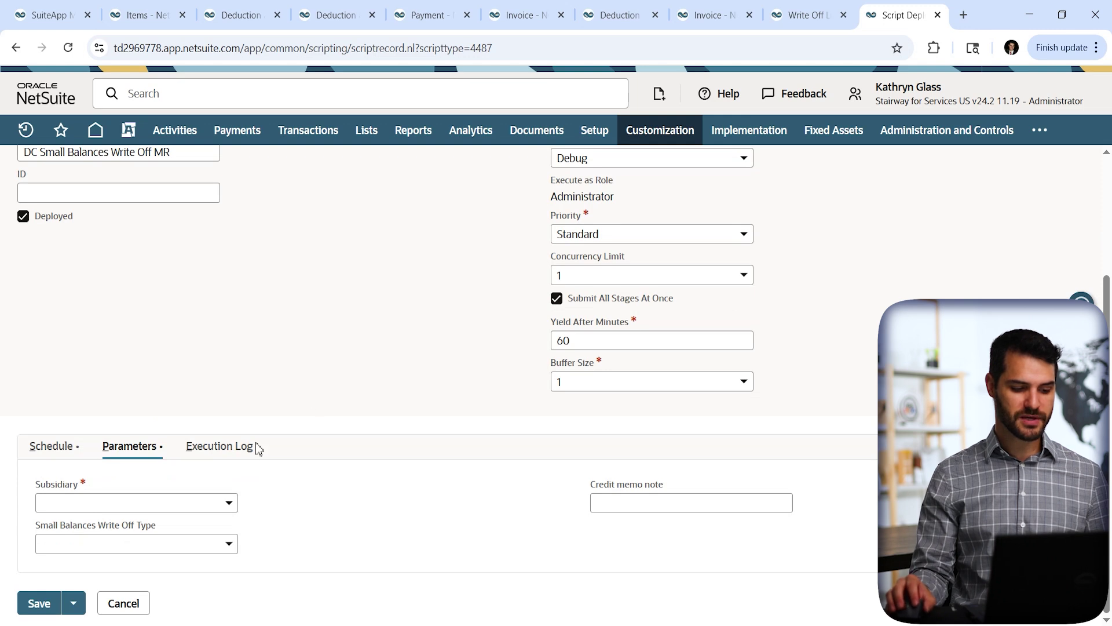
{"action": "left_click", "coordinate": [169, 503]}
{"action": "left_click", "coordinate": [94, 397]}
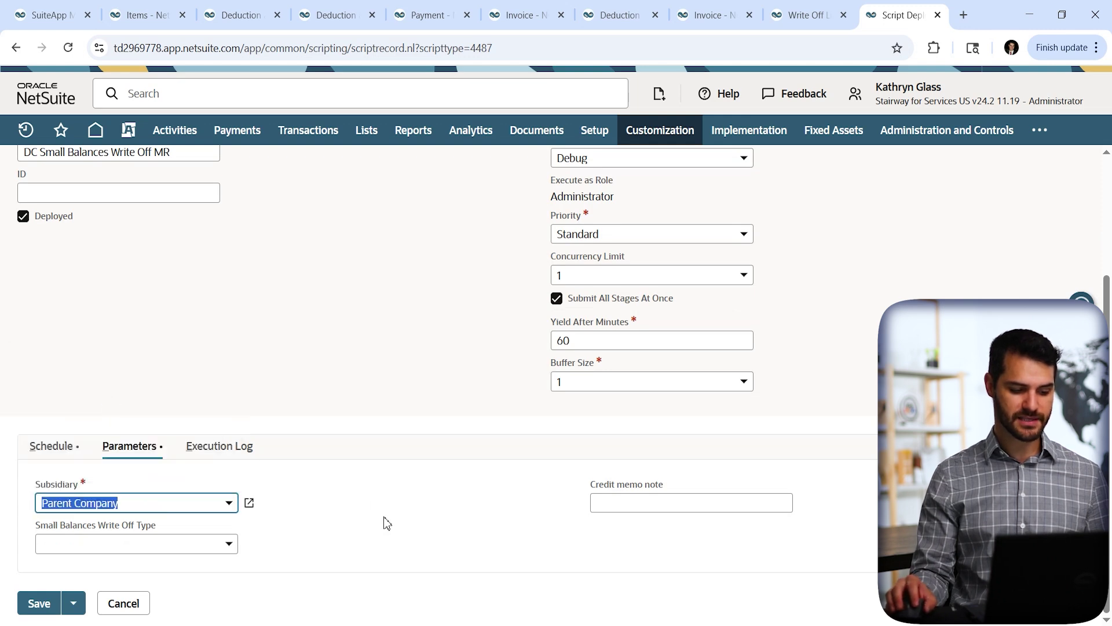
{"action": "left_click", "coordinate": [212, 547]}
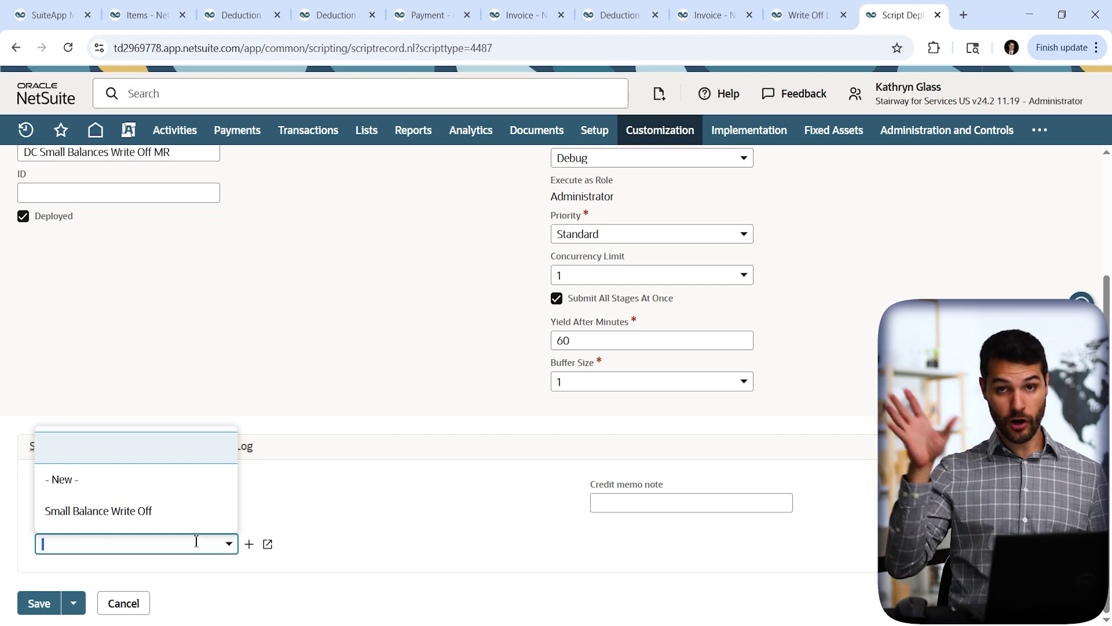
{"action": "left_click", "coordinate": [786, 10]}
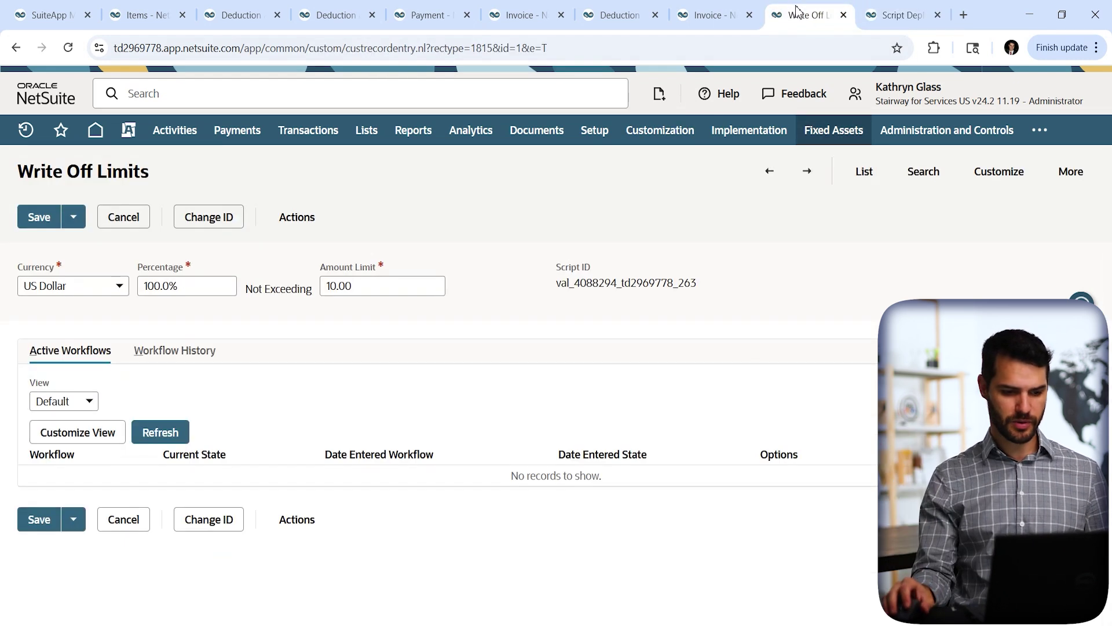
{"action": "left_click", "coordinate": [896, 17]}
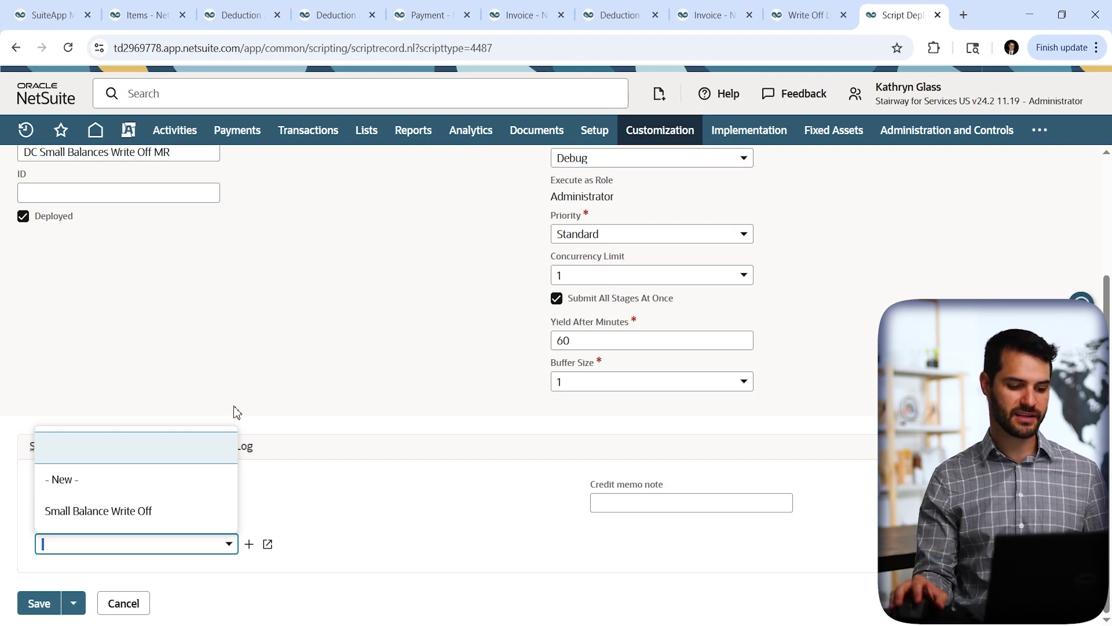
{"action": "left_click", "coordinate": [112, 513]}
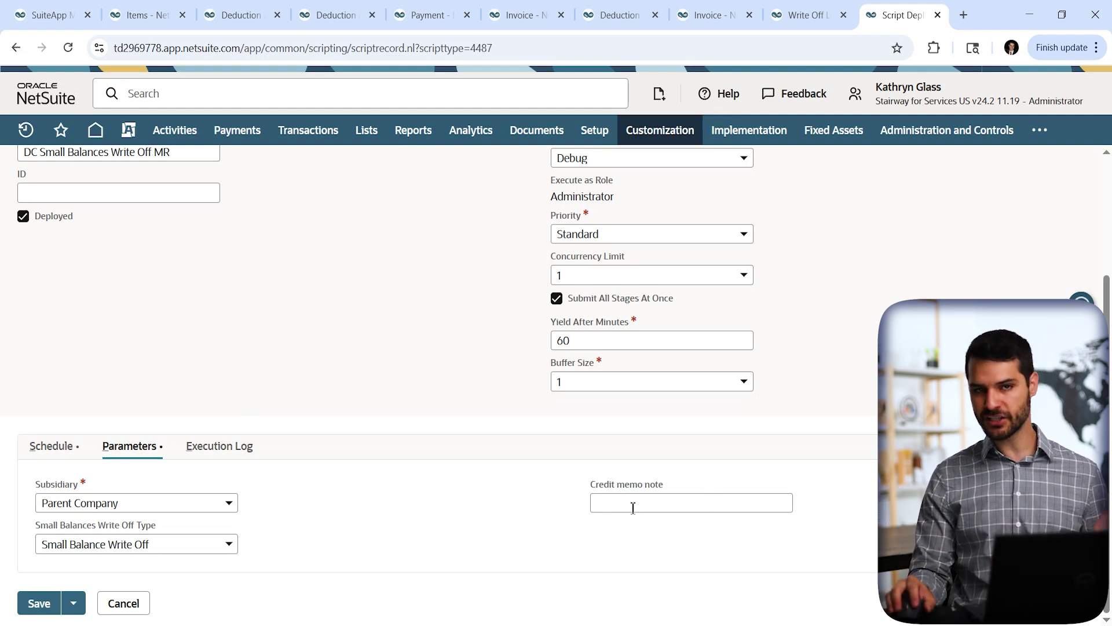
Step: Set the script deployment's status to Scheduled and save the deployment
{"action": "scroll", "coordinate": [524, 470], "scroll_direction": "up", "scroll_amount": 3}
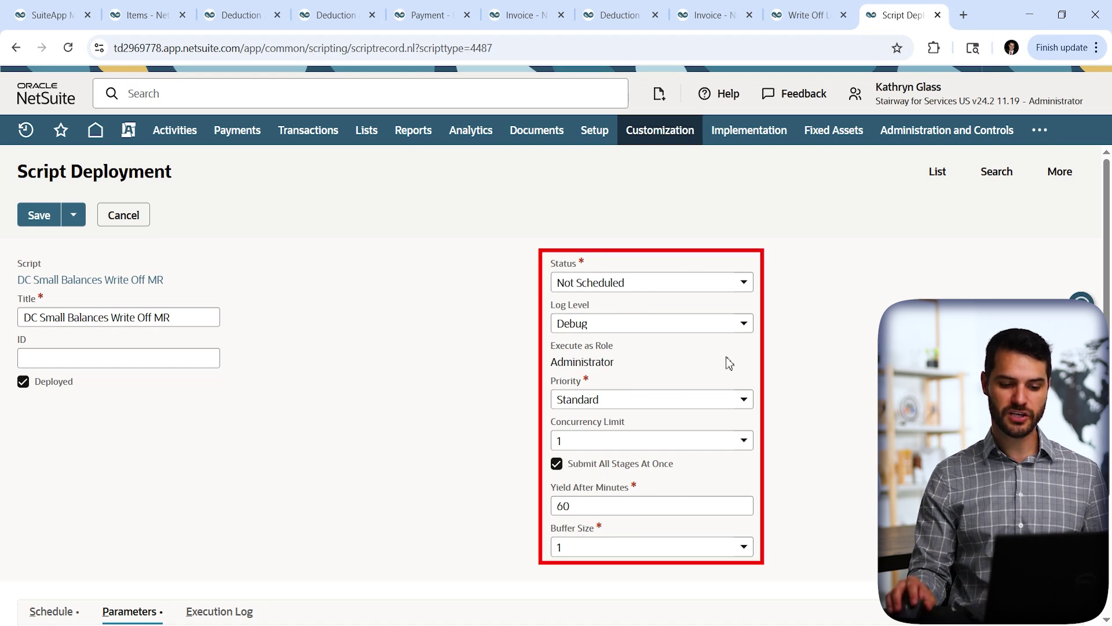
{"action": "left_click", "coordinate": [604, 282]}
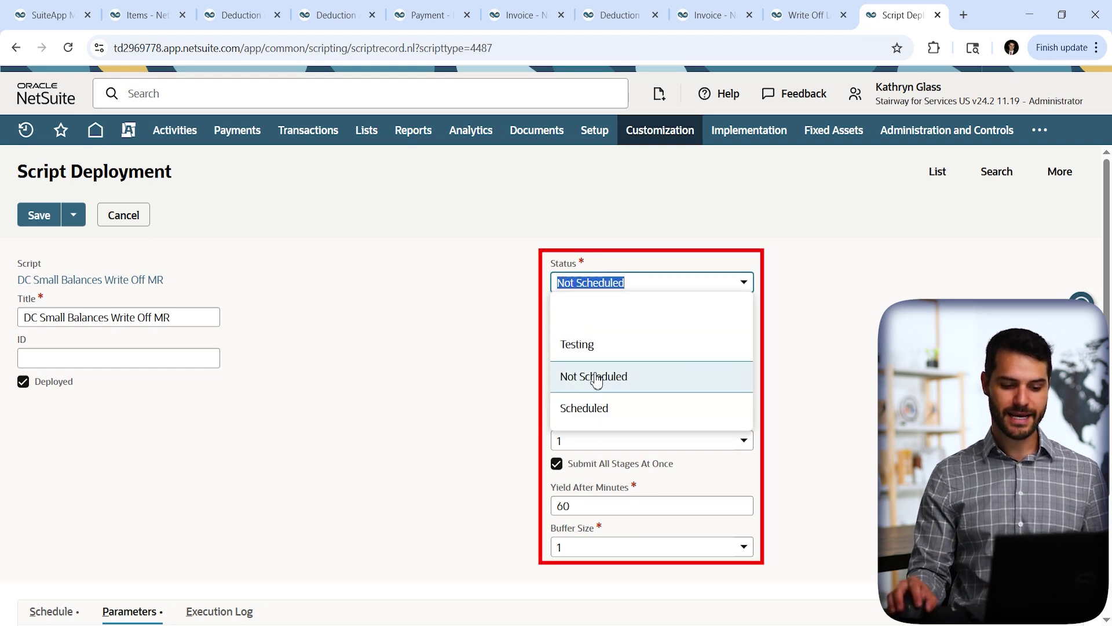
{"action": "left_click", "coordinate": [621, 411]}
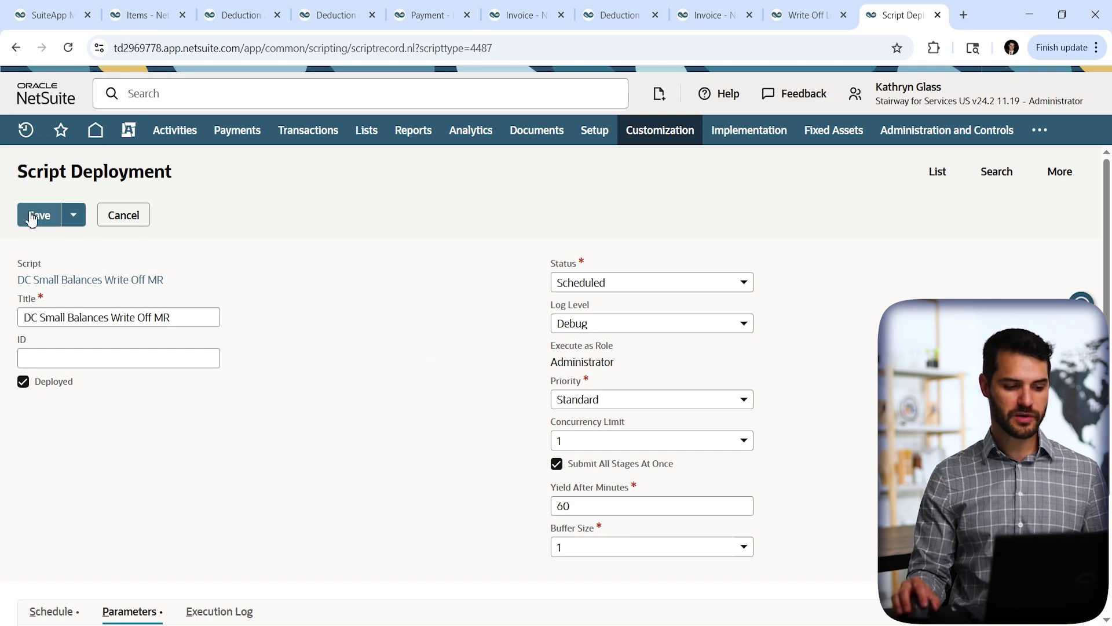
{"action": "left_click", "coordinate": [51, 216]}
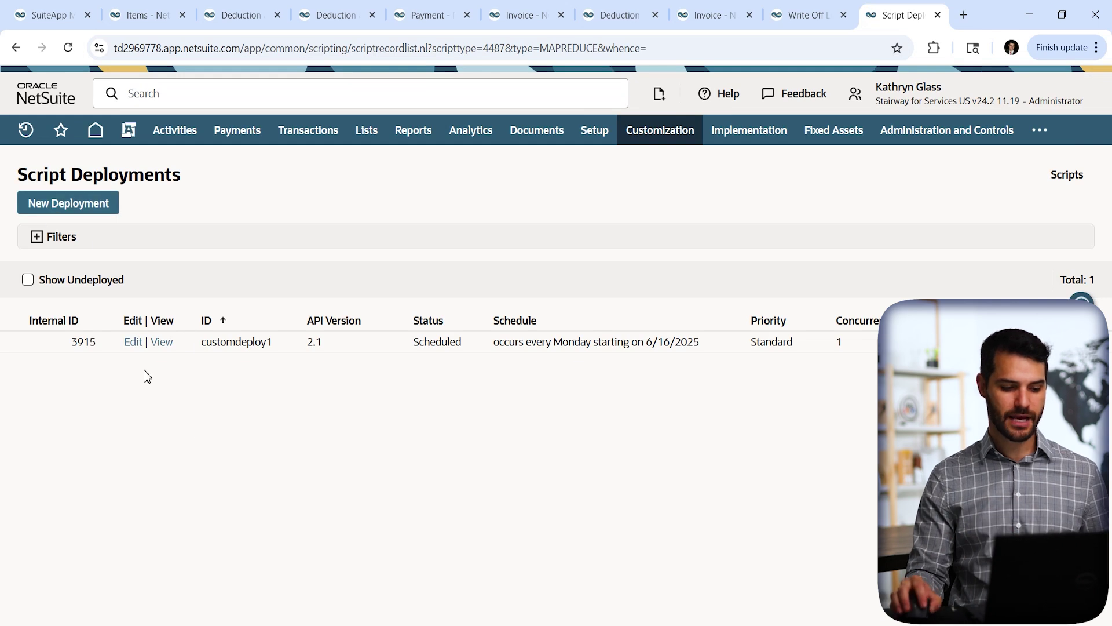
Step: Reopen the saved deployment for editing, change its status to Not Scheduled, and save and execute it
{"action": "left_click", "coordinate": [132, 343]}
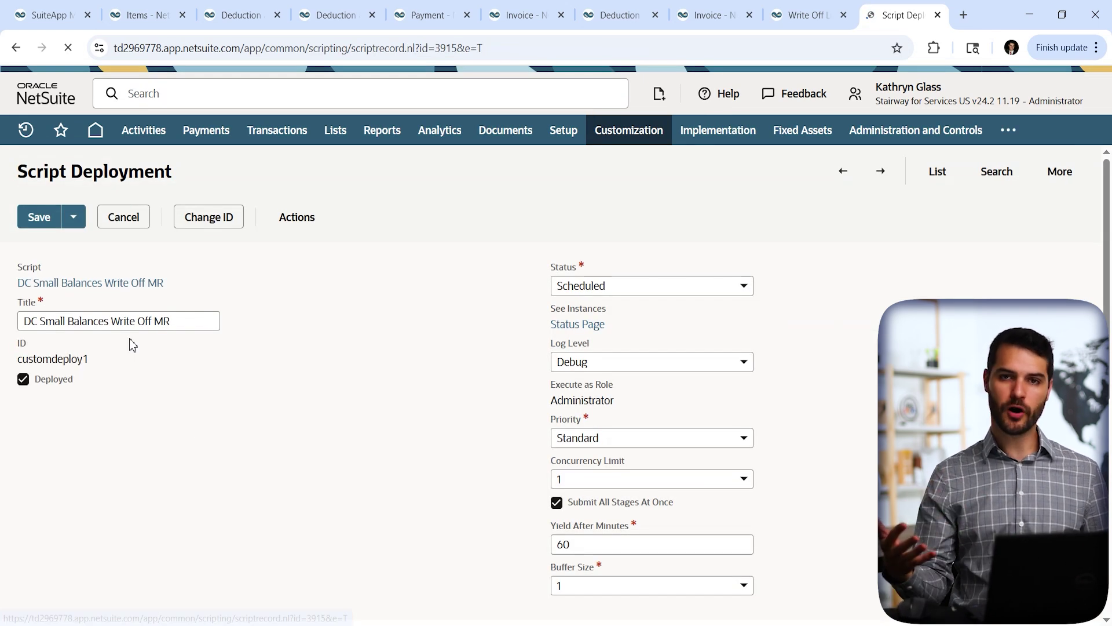
{"action": "left_click", "coordinate": [609, 285]}
{"action": "left_click", "coordinate": [610, 381]}
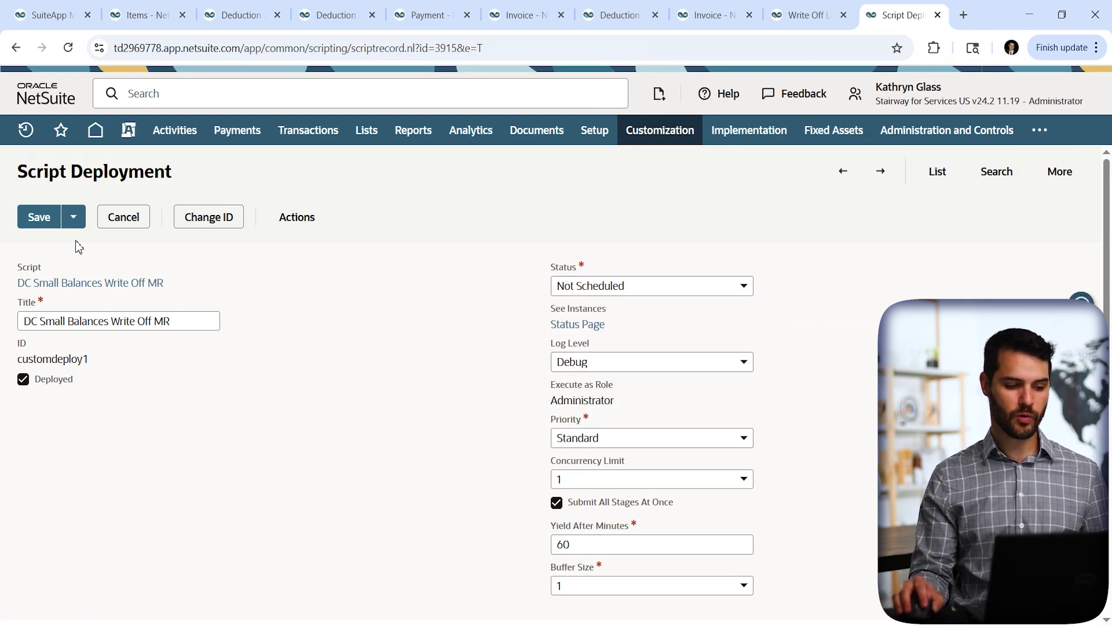
{"action": "mouse_move", "coordinate": [74, 223]}
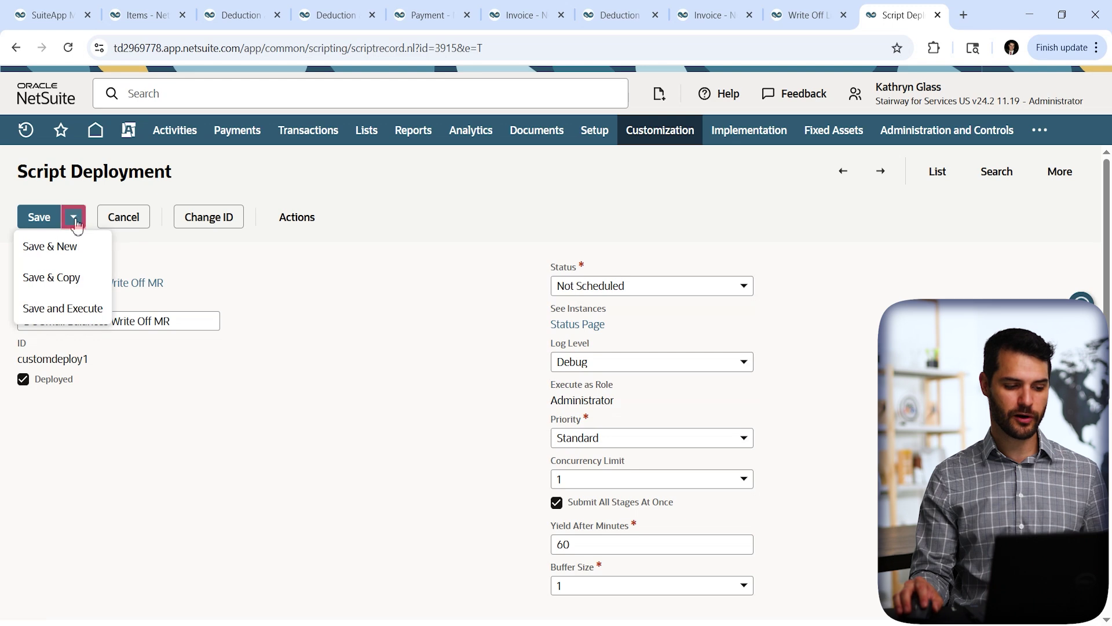
{"action": "left_click", "coordinate": [90, 309]}
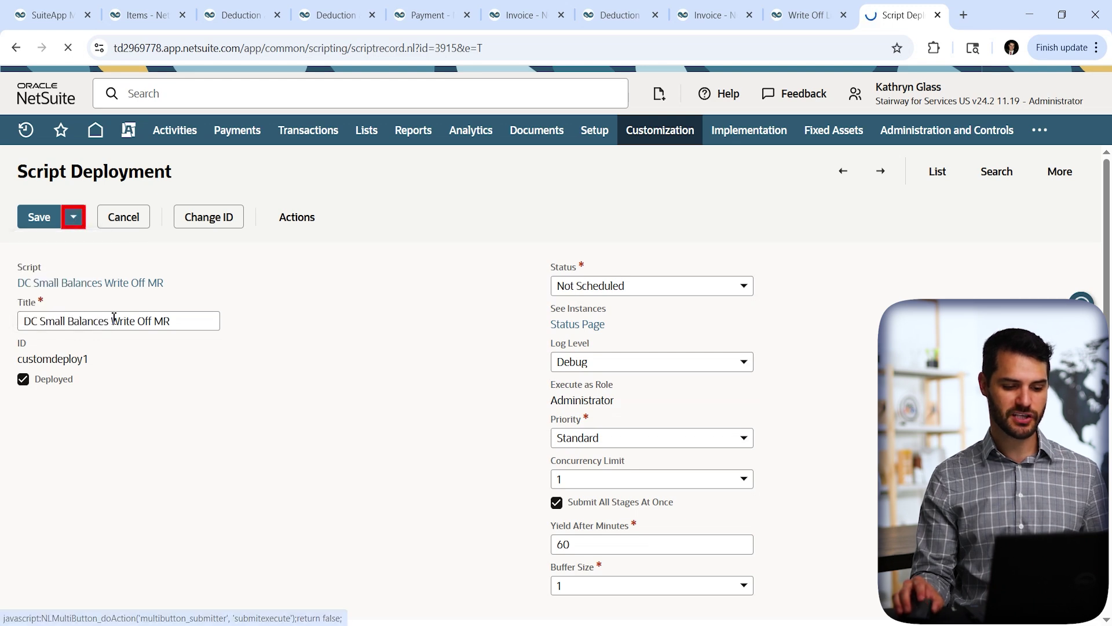